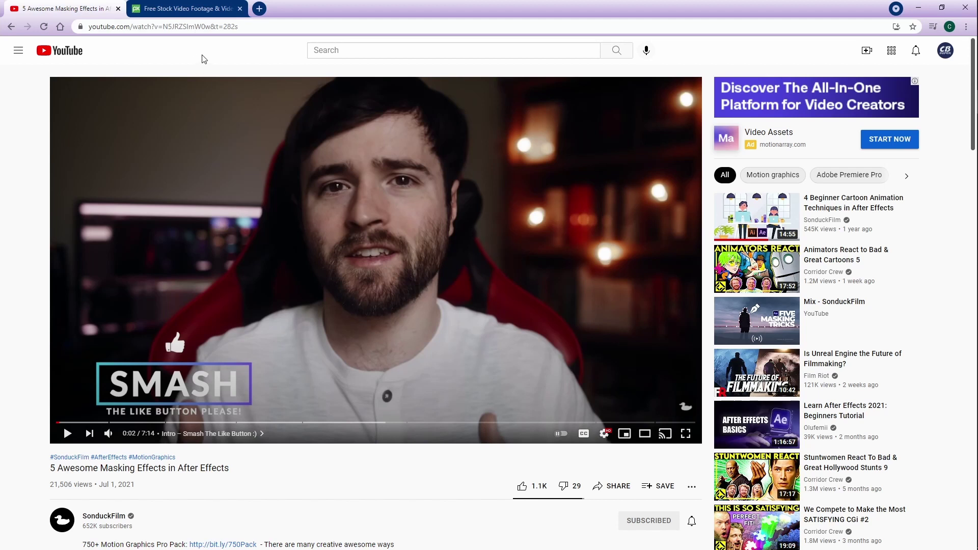
{"action": "left_click", "coordinate": [198, 9]}
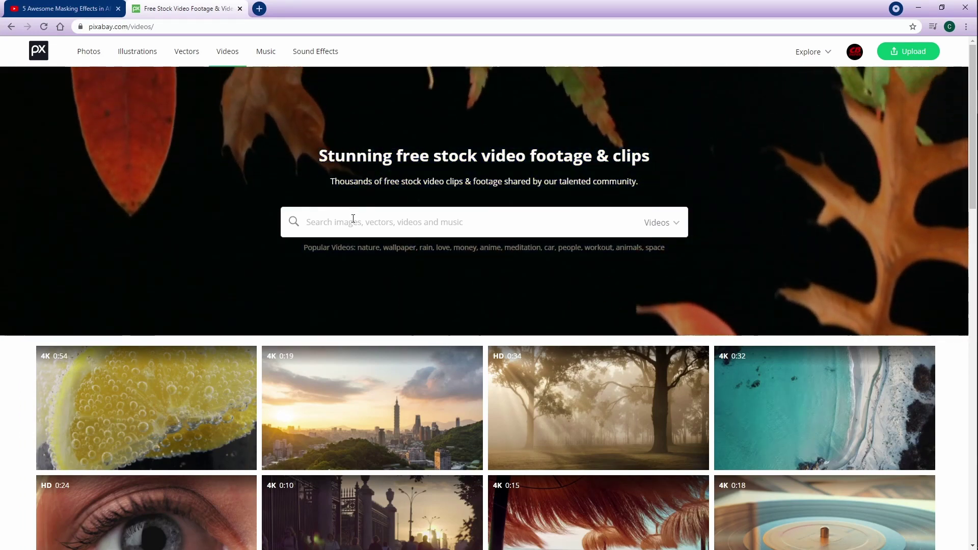
{"action": "left_click", "coordinate": [64, 8]}
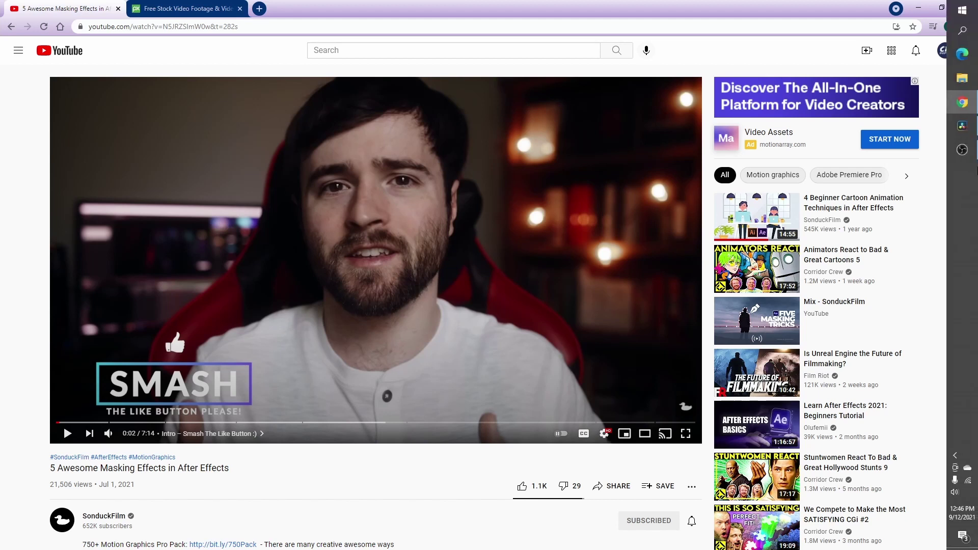
Step: Switch to DaVinci Resolve and open the Camp clip from the start of the timeline in Fusion, playing it briefly
{"action": "left_click", "coordinate": [963, 126]}
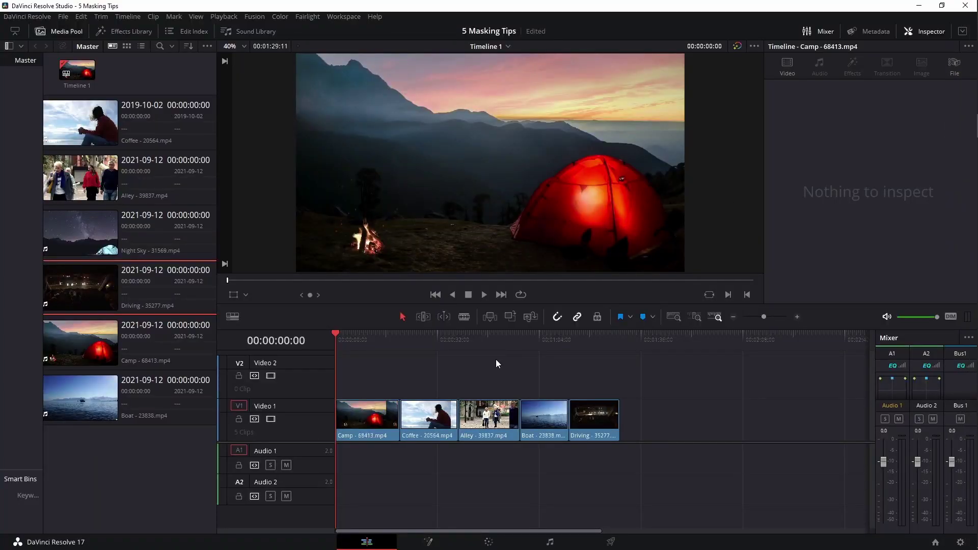
{"action": "mouse_move", "coordinate": [335, 333]}
{"action": "left_mouse_down"}
{"action": "mouse_move", "coordinate": [596, 348]}
{"action": "mouse_move", "coordinate": [427, 347]}
{"action": "mouse_move", "coordinate": [345, 333]}
{"action": "mouse_move", "coordinate": [353, 338]}
{"action": "left_mouse_up"}
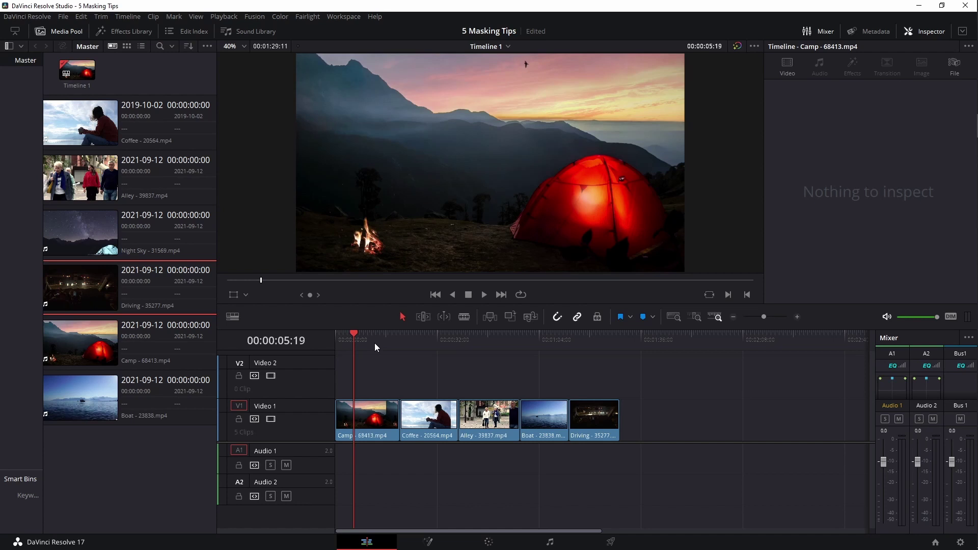
{"action": "left_click", "coordinate": [427, 542]}
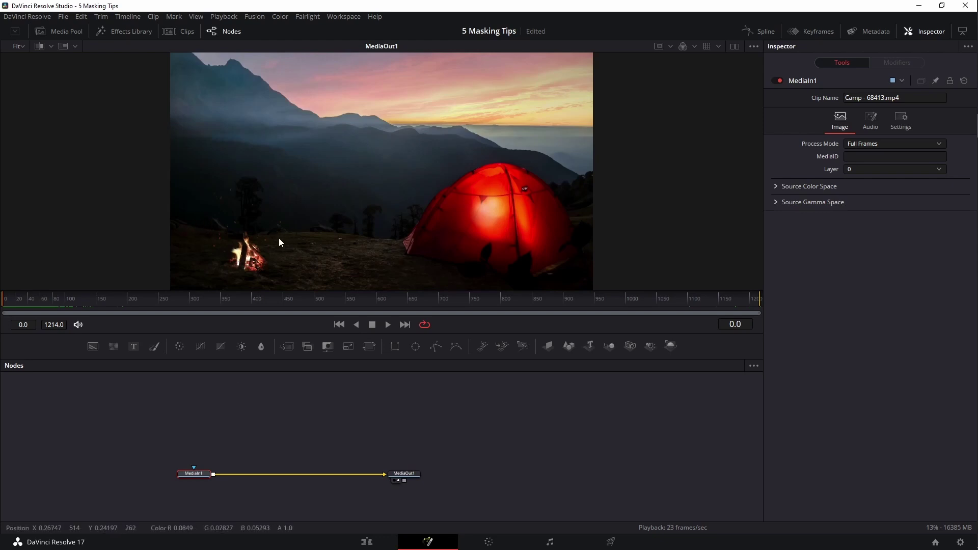
{"action": "key", "text": "space"}
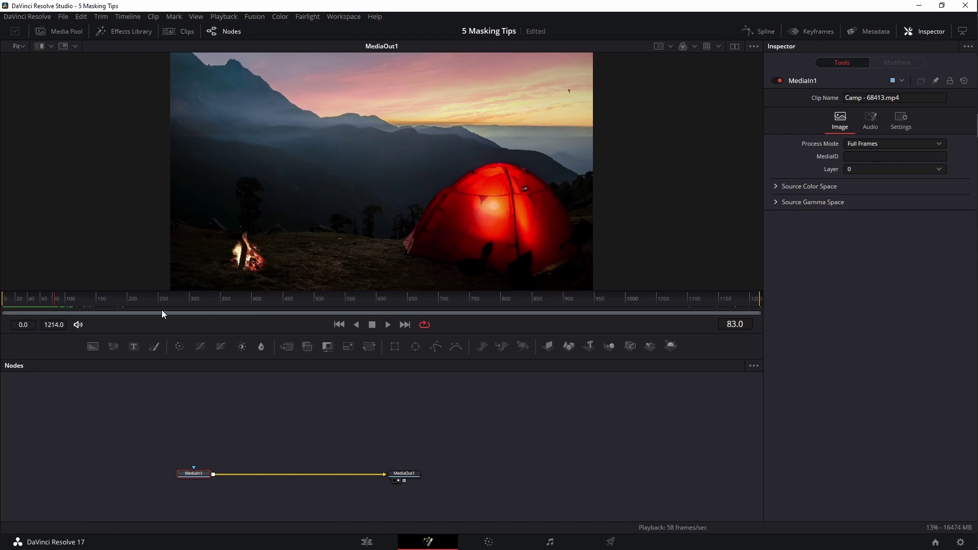
Step: Add a polygon mask to MediaIn1 and draw a closed shape around the campfire, leaving the mask not inverted
{"action": "left_click", "coordinate": [436, 348]}
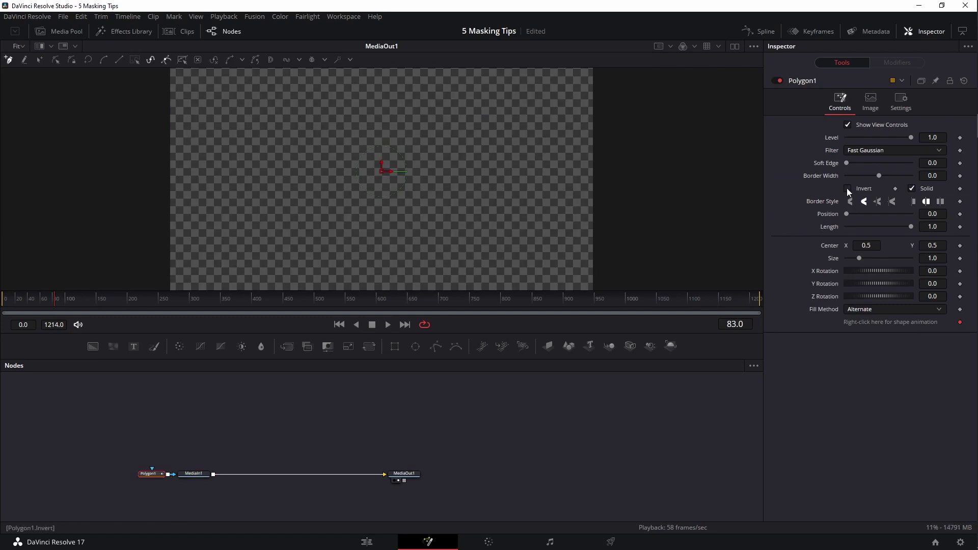
{"action": "left_click", "coordinate": [846, 188]}
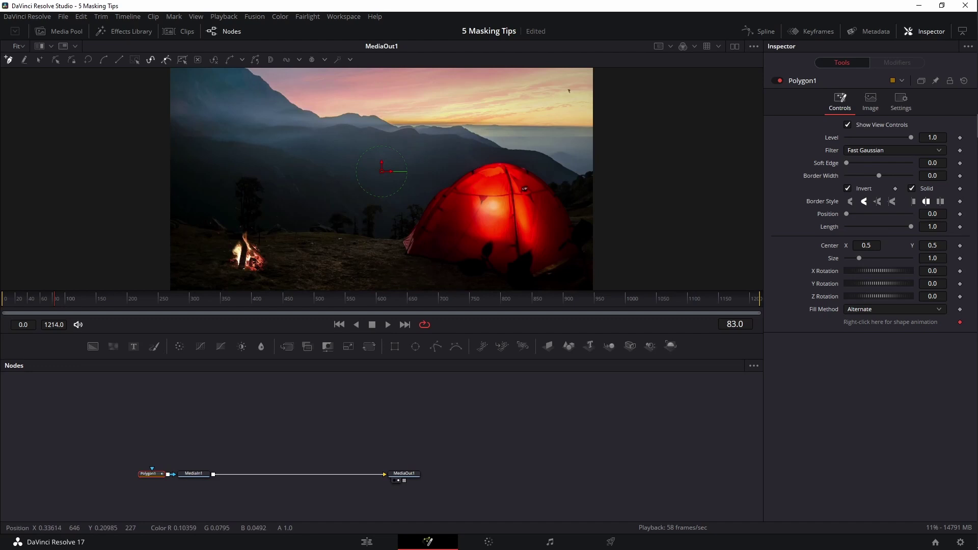
{"action": "left_click", "coordinate": [216, 229]}
{"action": "left_click", "coordinate": [251, 232]}
{"action": "left_click", "coordinate": [268, 233]}
{"action": "left_click", "coordinate": [303, 230]}
{"action": "left_click", "coordinate": [312, 260]}
{"action": "left_click", "coordinate": [267, 279]}
{"action": "left_click", "coordinate": [249, 282]}
{"action": "left_click", "coordinate": [231, 283]}
{"action": "left_click", "coordinate": [197, 260]}
{"action": "left_click", "coordinate": [216, 229]}
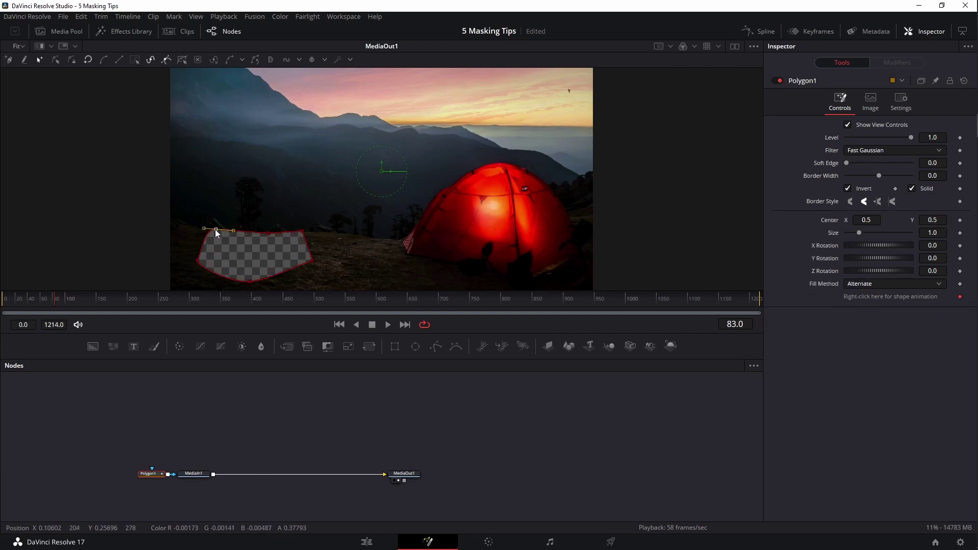
{"action": "left_click", "coordinate": [847, 188]}
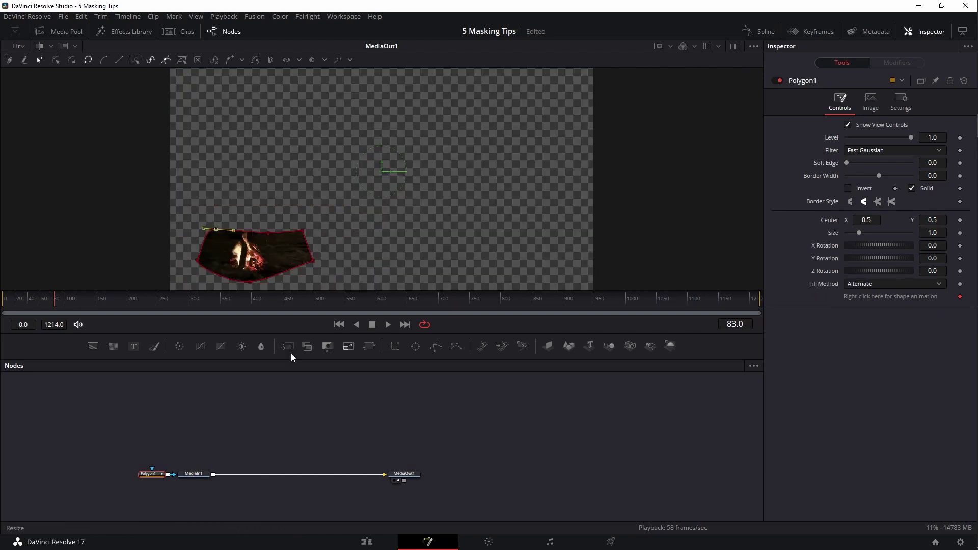
Step: Place the Polygon1 node above MediaIn1 and disconnect it from MediaIn1's effect mask input
{"action": "left_click", "coordinate": [191, 475]}
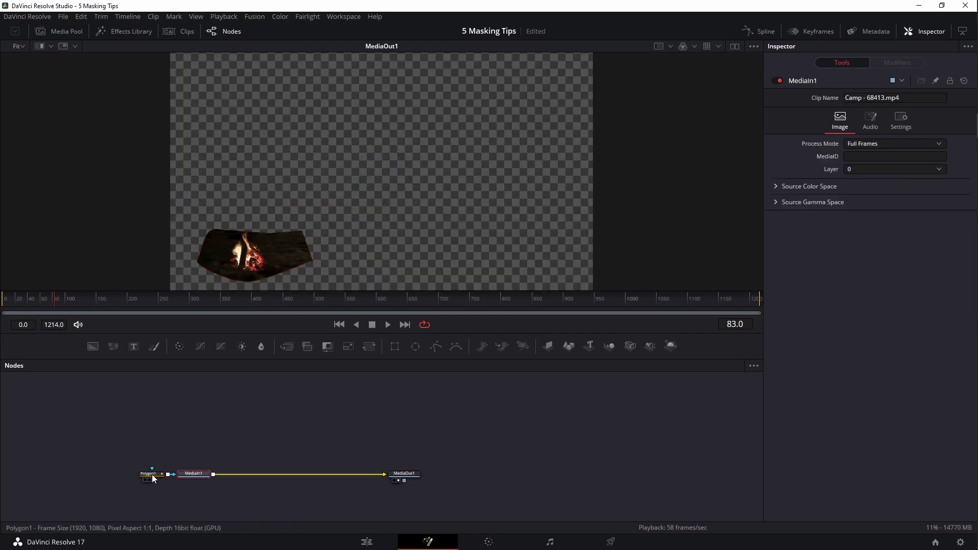
{"action": "left_click_drag", "start_coordinate": [152, 474], "coordinate": [193, 404]}
{"action": "left_click", "coordinate": [193, 404]}
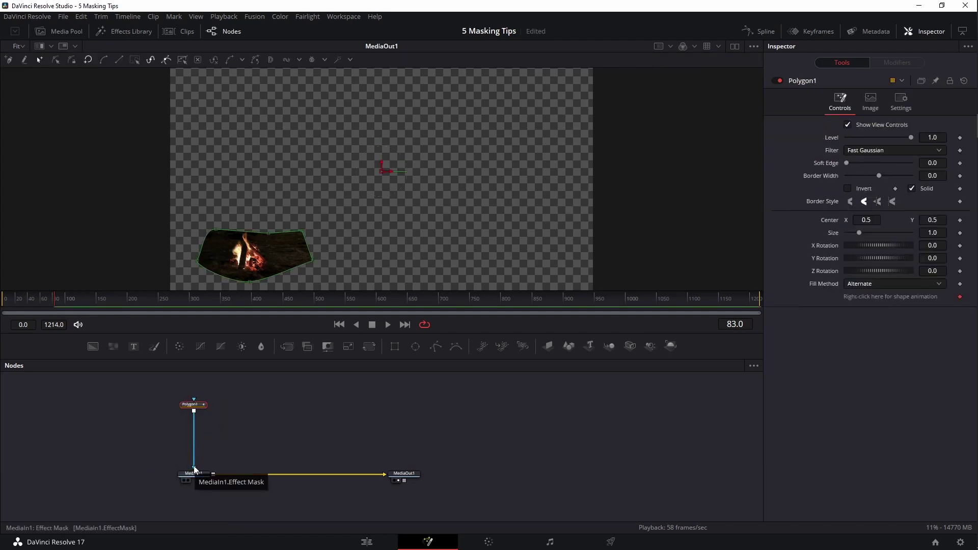
{"action": "left_click_drag", "start_coordinate": [195, 468], "coordinate": [198, 475]}
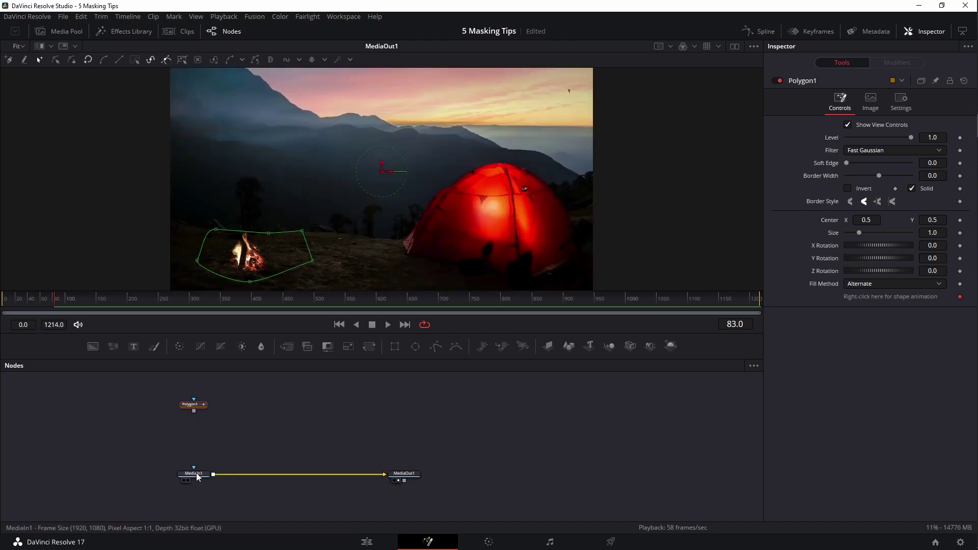
Step: Insert a Paint (Pnt) node between MediaIn1 and MediaOut1
{"action": "left_click", "coordinate": [197, 473]}
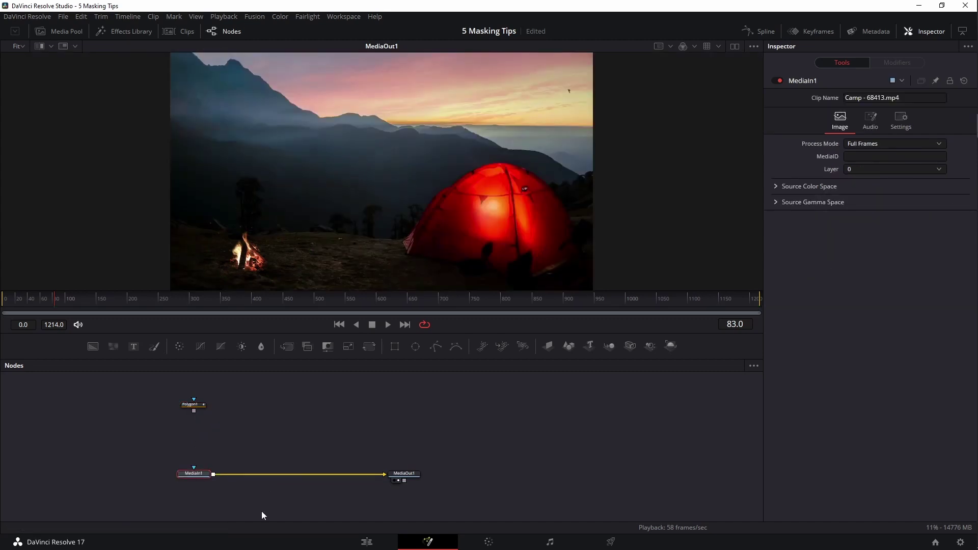
{"action": "key", "text": "shift+space"}
{"action": "type", "text": "paint"}
{"action": "key", "text": "BackSpace"}
{"action": "key", "text": "BackSpace"}
{"action": "key", "text": "BackSpace"}
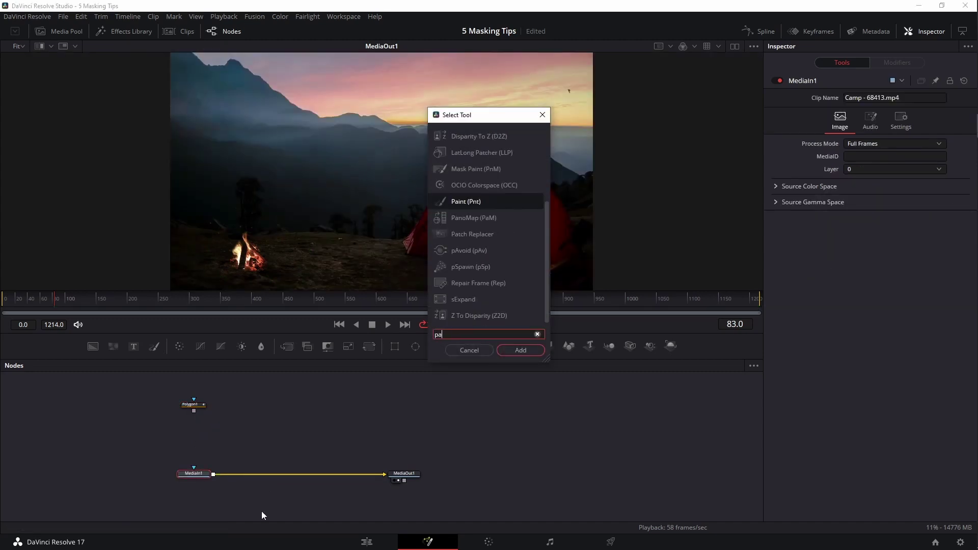
{"action": "type", "text": "ui"}
{"action": "key", "text": "BackSpace"}
{"action": "key", "text": "BackSpace"}
{"action": "type", "text": "int"}
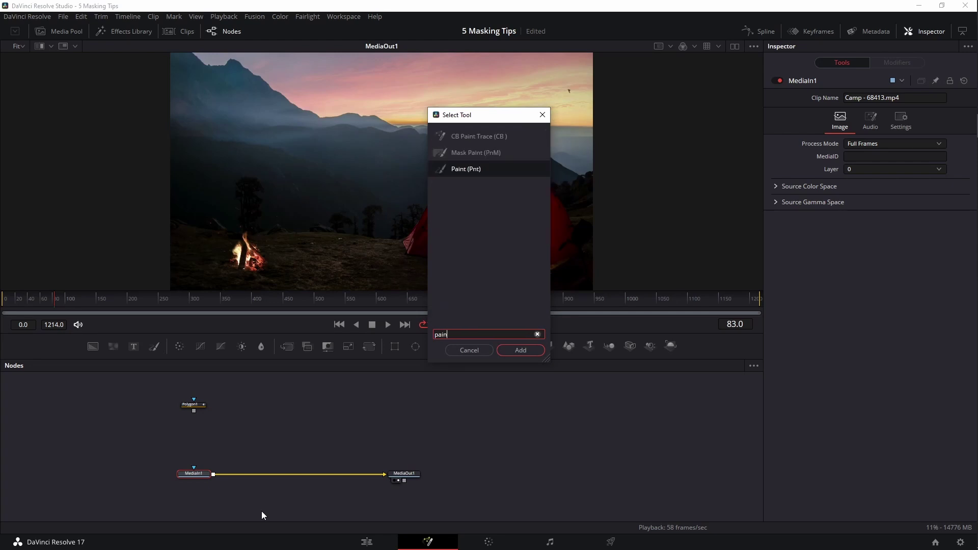
{"action": "key", "text": "Return"}
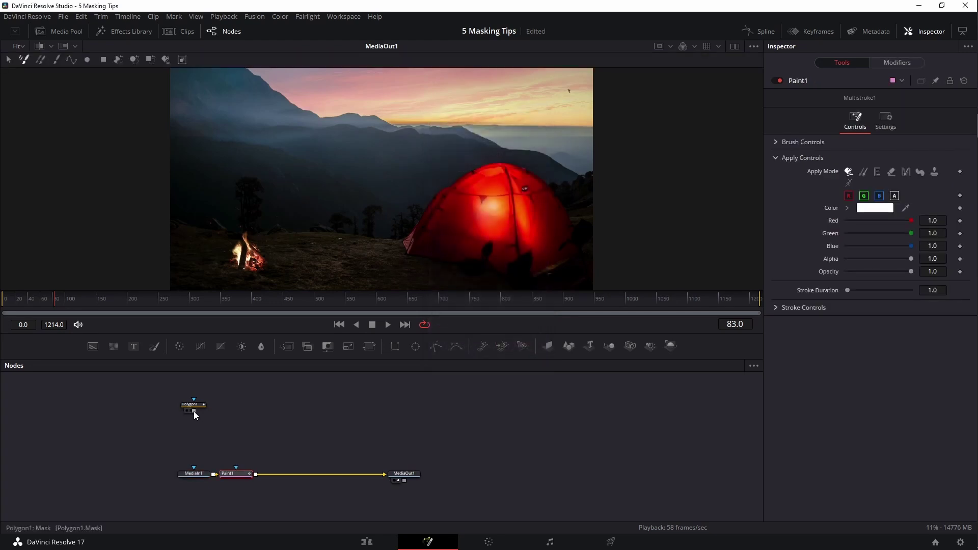
Step: Connect Polygon1 to Paint1 as its effect mask and place the polygon node directly above Paint1
{"action": "left_click_drag", "start_coordinate": [194, 411], "coordinate": [241, 474]}
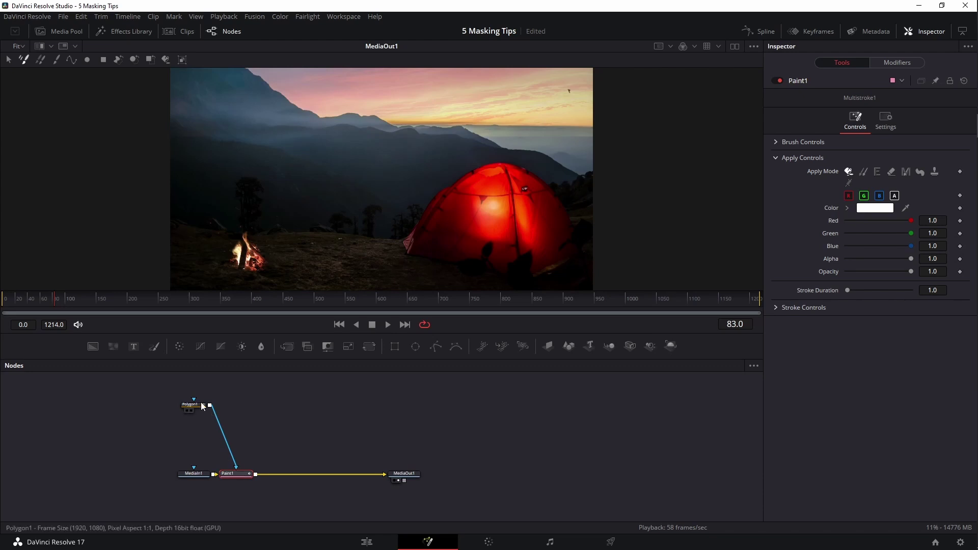
{"action": "left_click", "coordinate": [258, 401]}
{"action": "left_click_drag", "start_coordinate": [196, 404], "coordinate": [241, 404]}
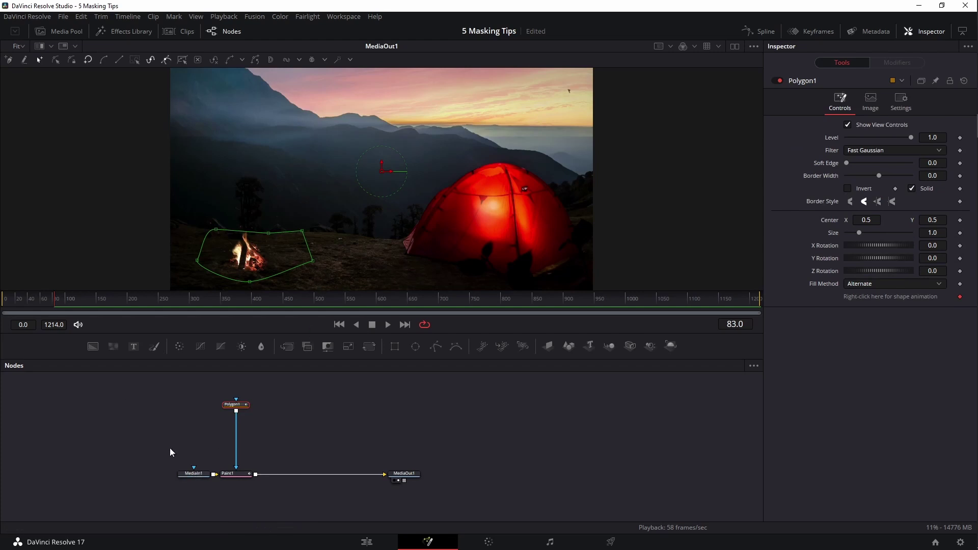
Step: Go to frame 0 and remove the Polygon1Polyline shape animation from the polygon mask
{"action": "left_click", "coordinate": [3, 303]}
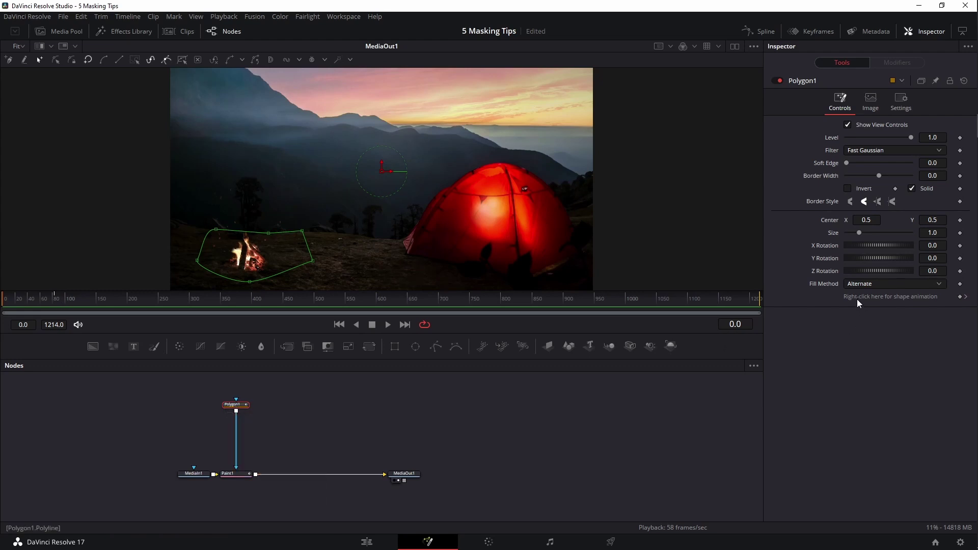
{"action": "right_click", "coordinate": [899, 298]}
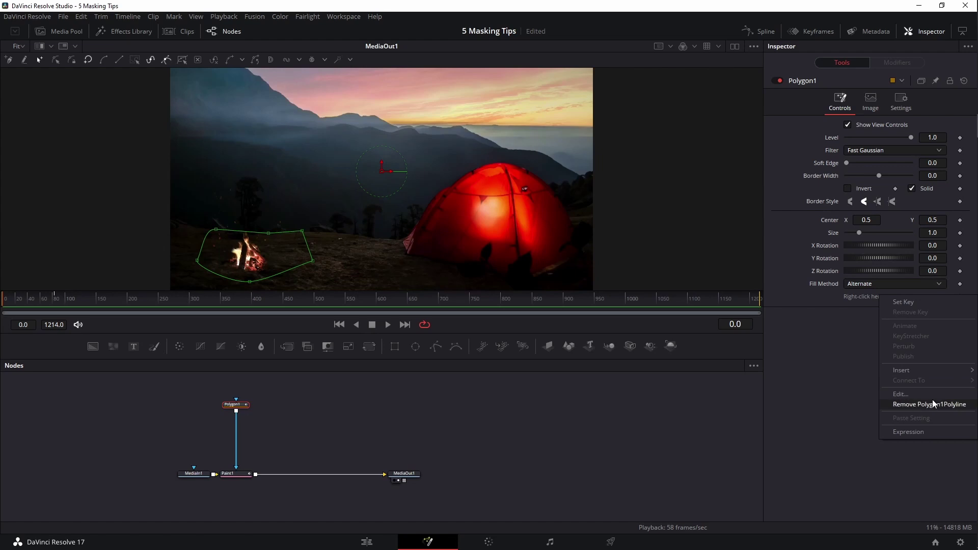
{"action": "left_click", "coordinate": [919, 404]}
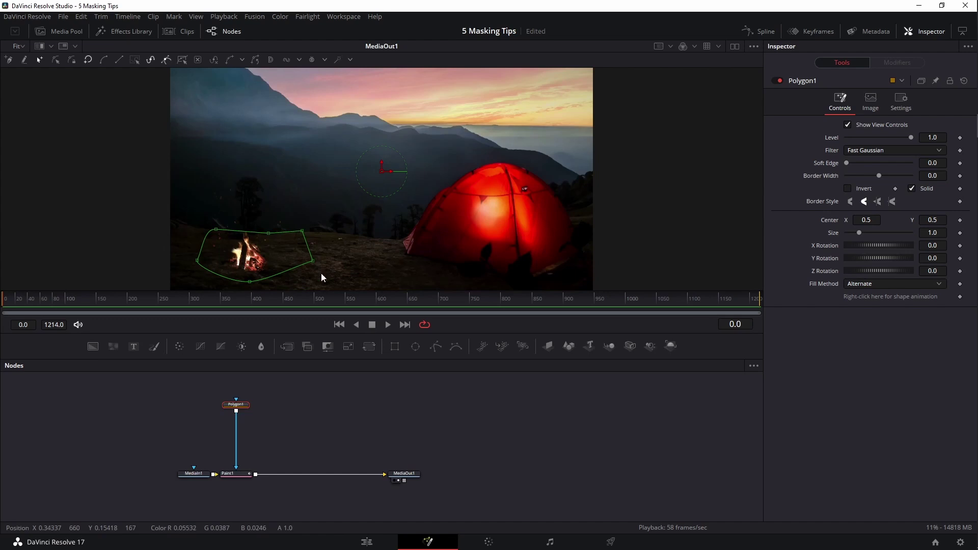
Step: Tighten the polygon mask around the campfire by moving its points inward, and smooth its corners into a rounded outline
{"action": "left_click_drag", "start_coordinate": [328, 279], "coordinate": [282, 213]}
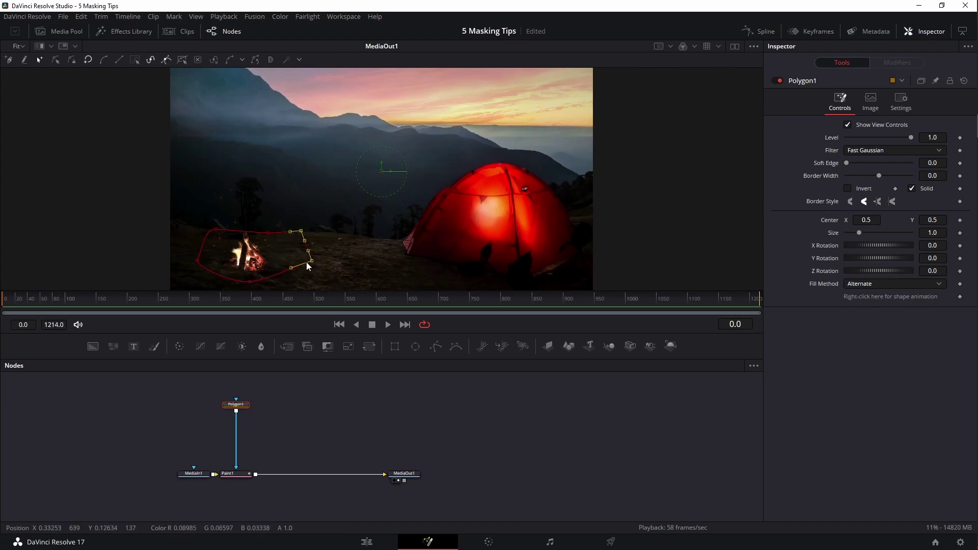
{"action": "key", "text": "Delete"}
{"action": "mouse_move", "coordinate": [198, 262]}
{"action": "left_mouse_down"}
{"action": "mouse_move", "coordinate": [209, 271]}
{"action": "mouse_move", "coordinate": [200, 274]}
{"action": "left_mouse_up"}
{"action": "mouse_move", "coordinate": [321, 279]}
{"action": "left_mouse_down"}
{"action": "mouse_move", "coordinate": [243, 286]}
{"action": "mouse_move", "coordinate": [165, 258]}
{"action": "mouse_move", "coordinate": [164, 228]}
{"action": "mouse_move", "coordinate": [316, 289]}
{"action": "left_mouse_up"}
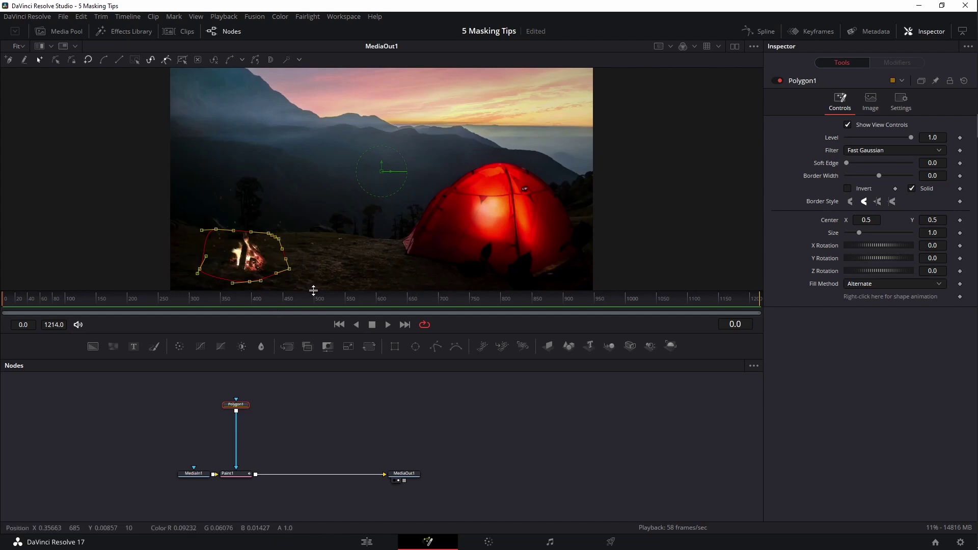
{"action": "key", "text": "shift+s"}
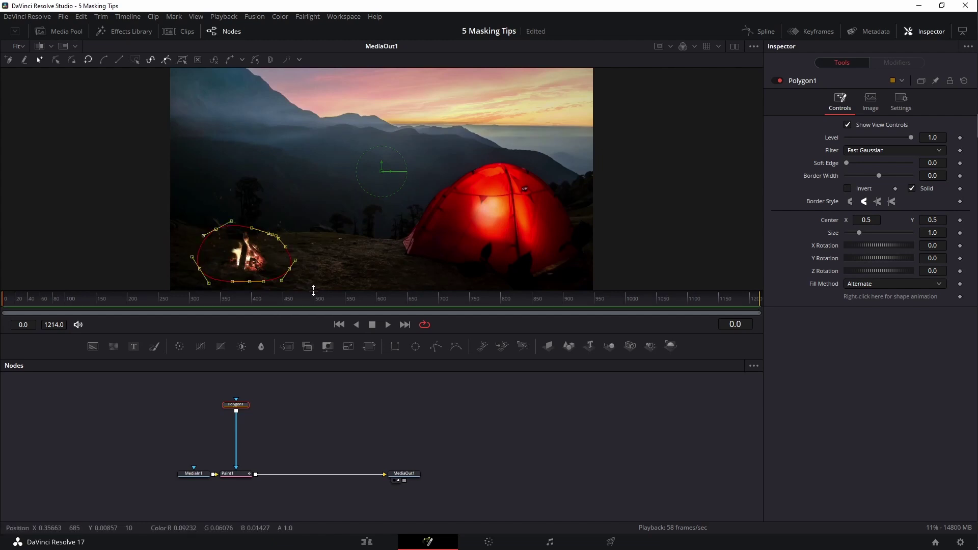
{"action": "left_click", "coordinate": [312, 439]}
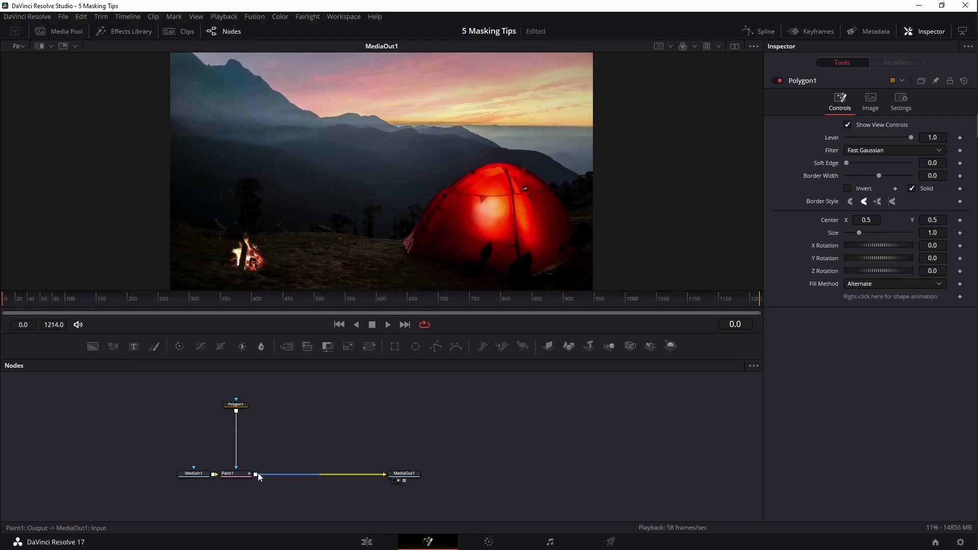
Step: Set Paint1's stroke duration to 1215 frames
{"action": "left_click", "coordinate": [243, 474]}
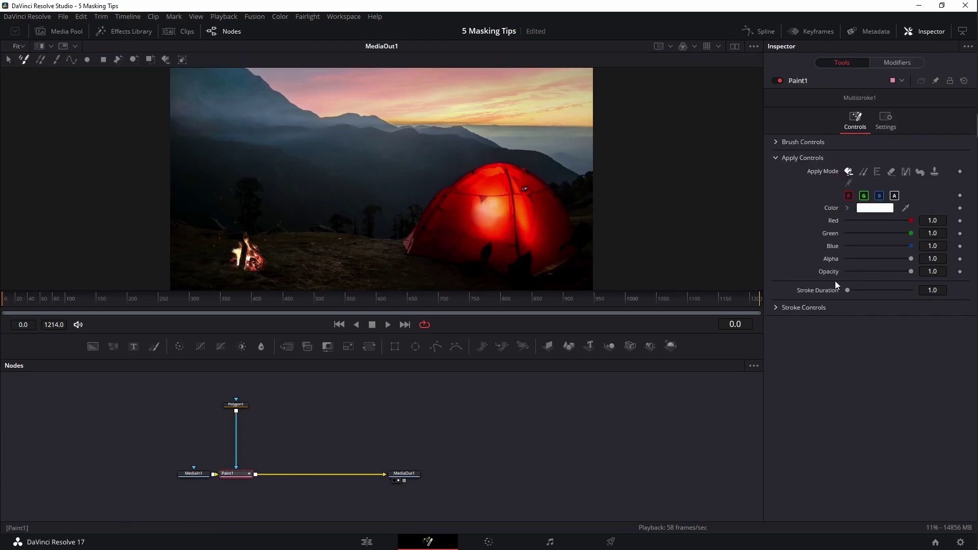
{"action": "left_click", "coordinate": [943, 290]}
{"action": "type", "text": "1214"}
{"action": "key", "text": "Return"}
{"action": "left_click", "coordinate": [938, 291]}
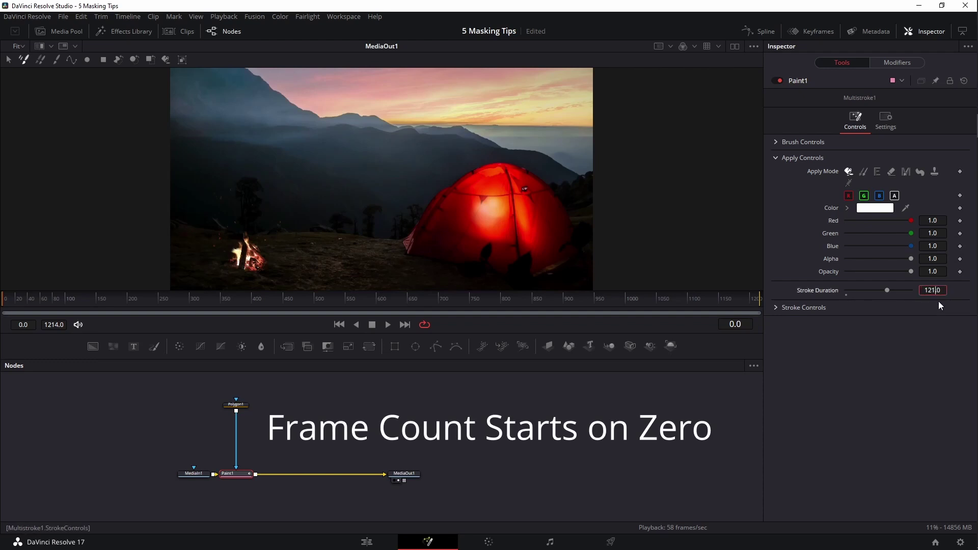
{"action": "key", "text": "Return"}
Step: Display the Paint1 node's output in the viewer
{"action": "left_click", "coordinate": [241, 408]}
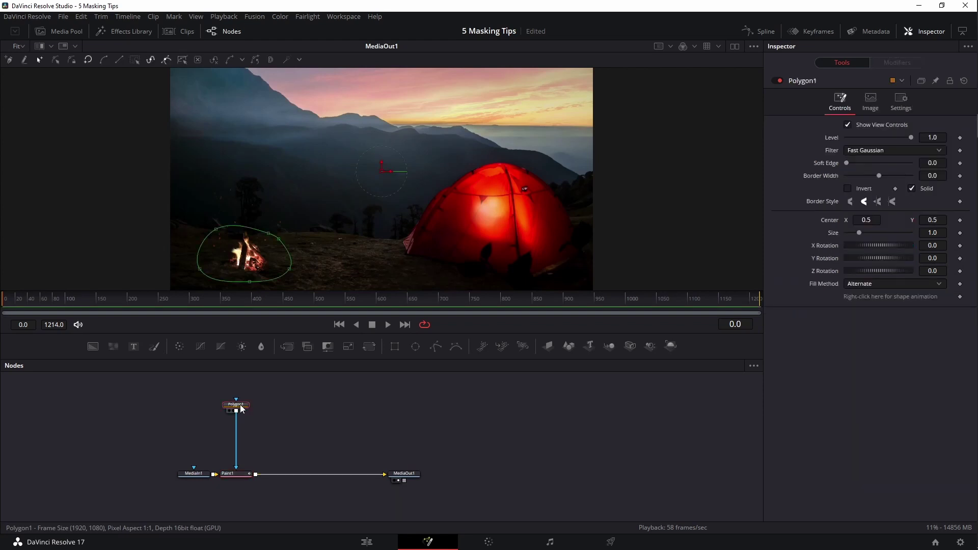
{"action": "left_click", "coordinate": [235, 473]}
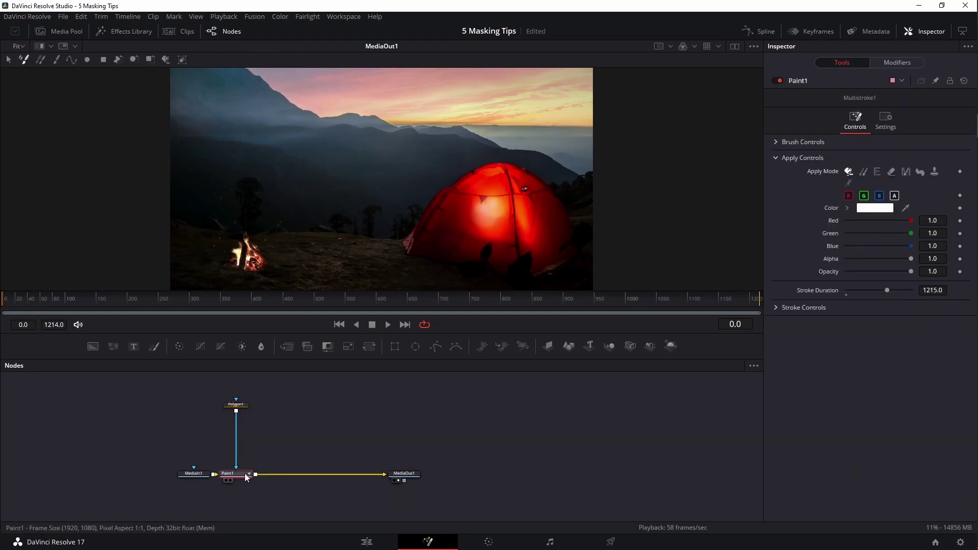
{"action": "mouse_move", "coordinate": [240, 474]}
{"action": "left_mouse_down"}
{"action": "mouse_move", "coordinate": [252, 253]}
{"action": "mouse_move", "coordinate": [270, 232]}
{"action": "left_mouse_up"}
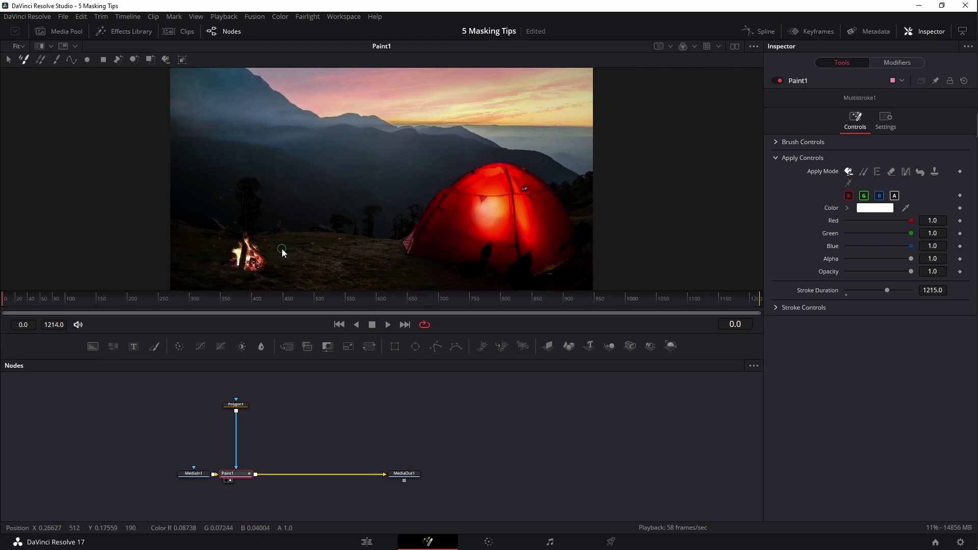
Step: Set Paint1's brush size to 0.0465 and its apply mode to Clone
{"action": "left_click", "coordinate": [775, 142]}
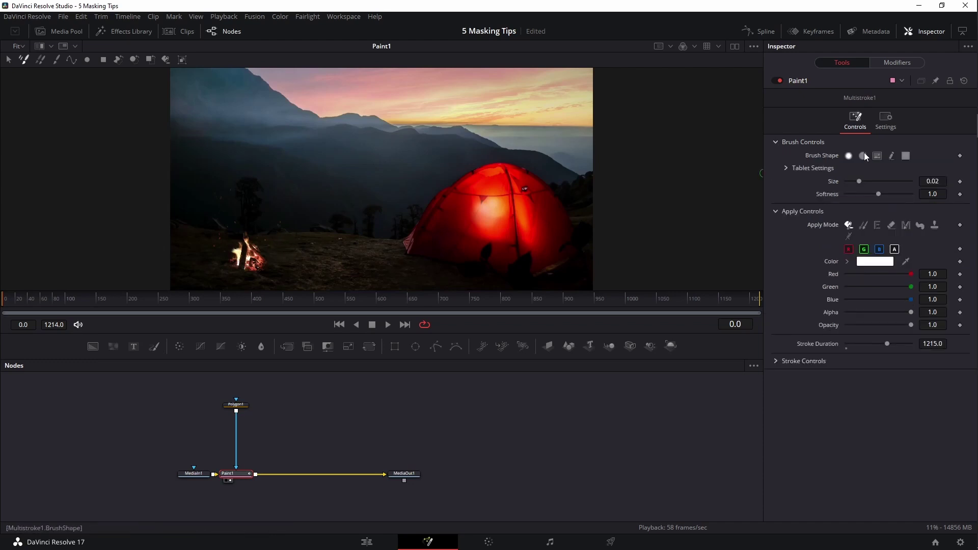
{"action": "left_click_drag", "start_coordinate": [864, 182], "coordinate": [875, 181]}
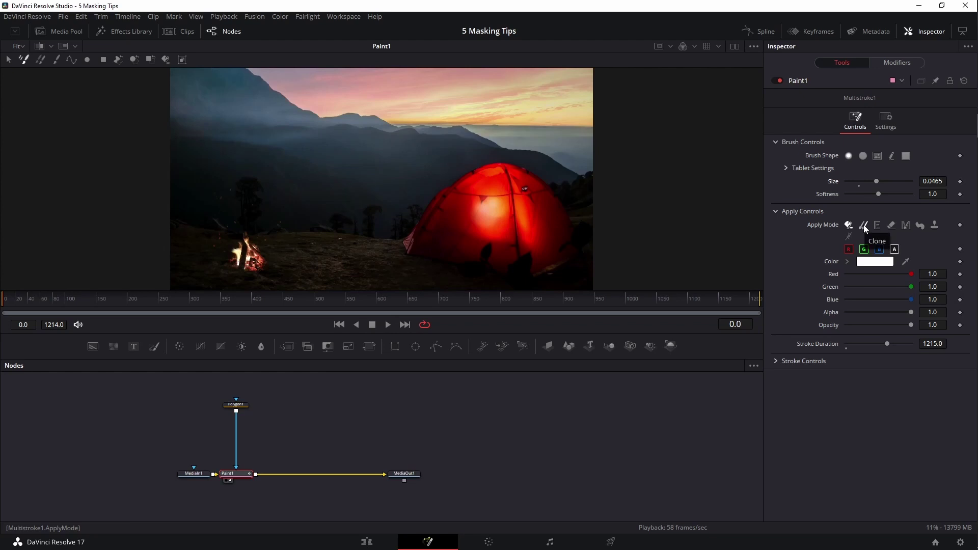
{"action": "left_click", "coordinate": [863, 224]}
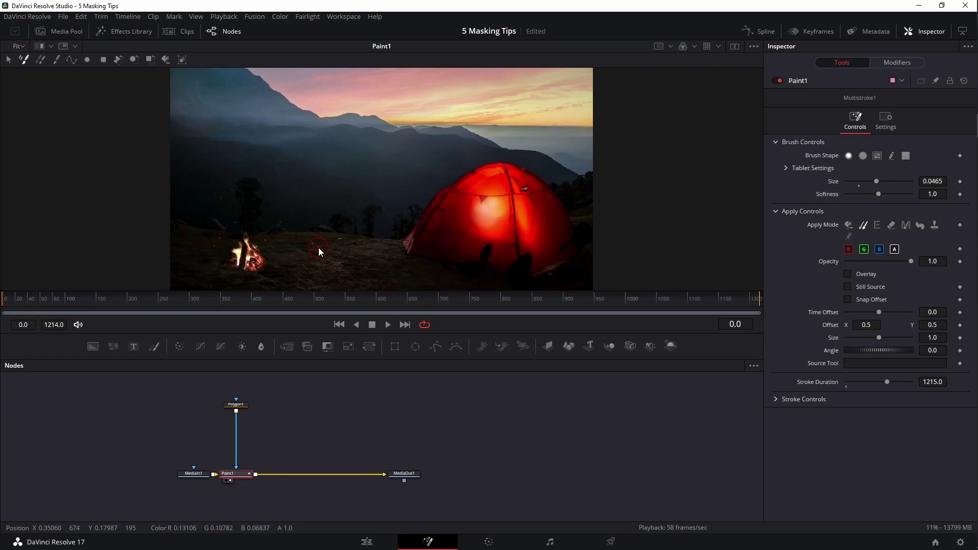
Step: Paint over the campfire with cloned ground, resampling several nearby dark grass areas until the fire is covered
{"action": "mouse_move", "coordinate": [320, 251]}
{"action": "left_mouse_down"}
{"action": "mouse_move", "coordinate": [237, 250]}
{"action": "mouse_move", "coordinate": [259, 254]}
{"action": "left_mouse_up"}
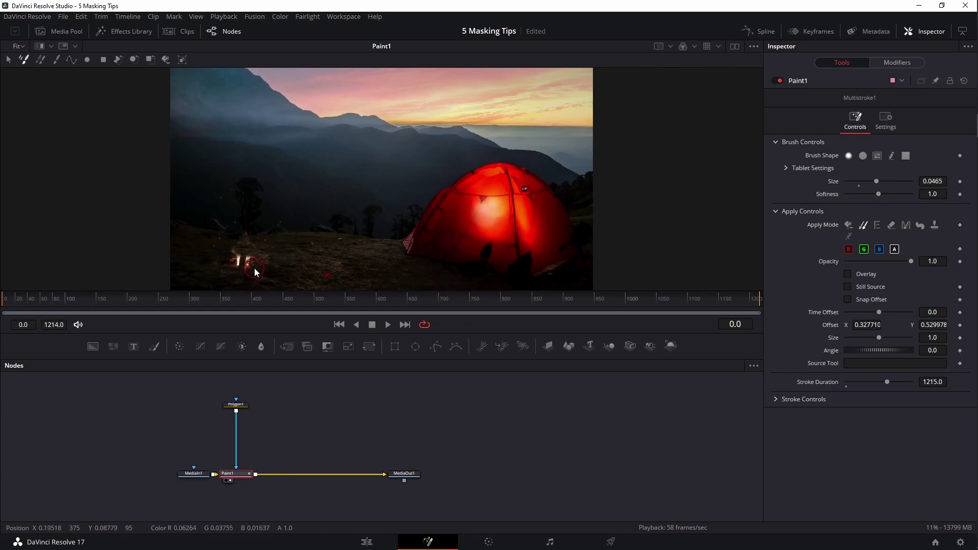
{"action": "left_click", "coordinate": [194, 261], "text": "alt"}
{"action": "left_click_drag", "start_coordinate": [237, 263], "coordinate": [249, 262]}
{"action": "left_click", "coordinate": [281, 250], "text": "alt"}
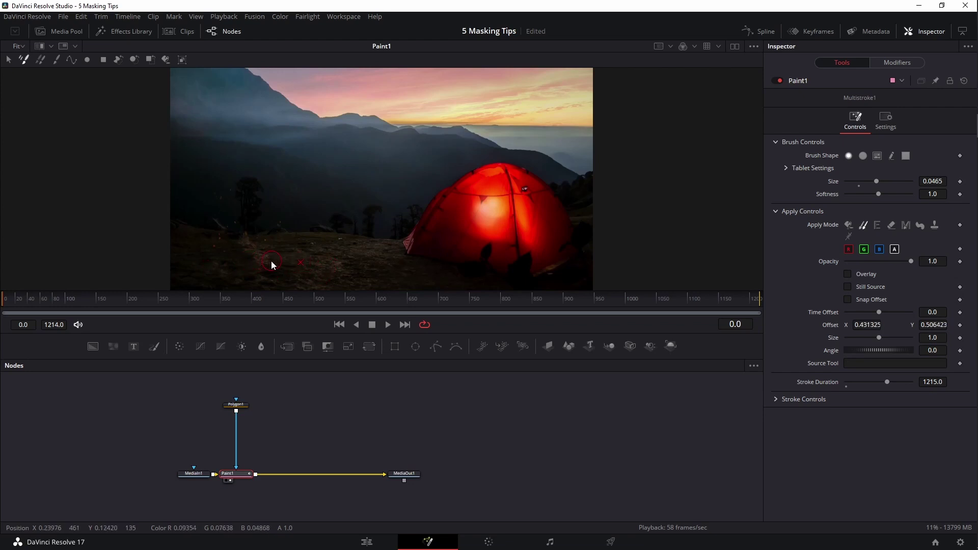
{"action": "left_click", "coordinate": [348, 270], "text": "alt"}
{"action": "left_click", "coordinate": [204, 242], "text": "alt"}
{"action": "left_click", "coordinate": [197, 241], "text": "alt"}
{"action": "left_click", "coordinate": [217, 249], "text": "alt"}
{"action": "left_click", "coordinate": [204, 247], "text": "alt"}
{"action": "left_click", "coordinate": [241, 248]}
{"action": "left_click", "coordinate": [328, 234]}
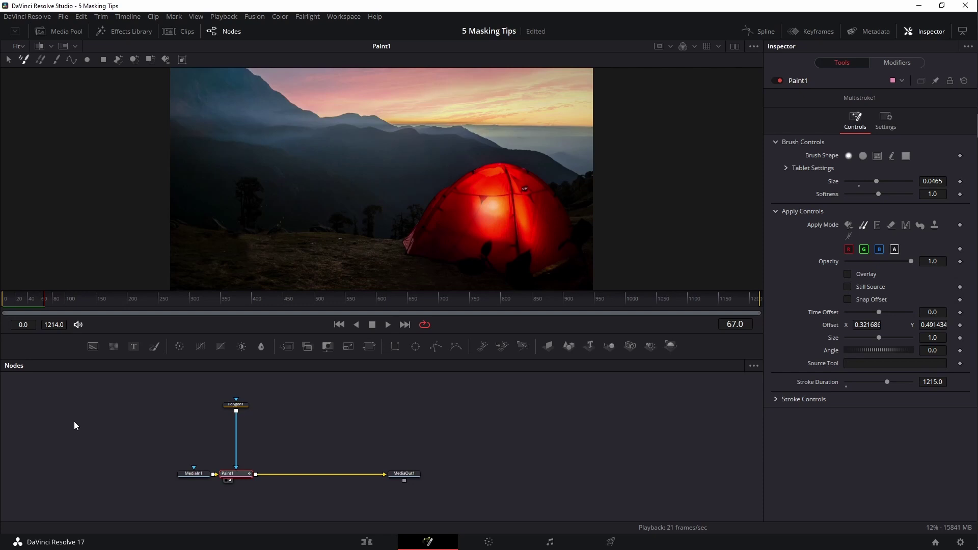
Step: Move the timeline playhead onto the Coffee clip and open that clip in Fusion
{"action": "left_click", "coordinate": [366, 541]}
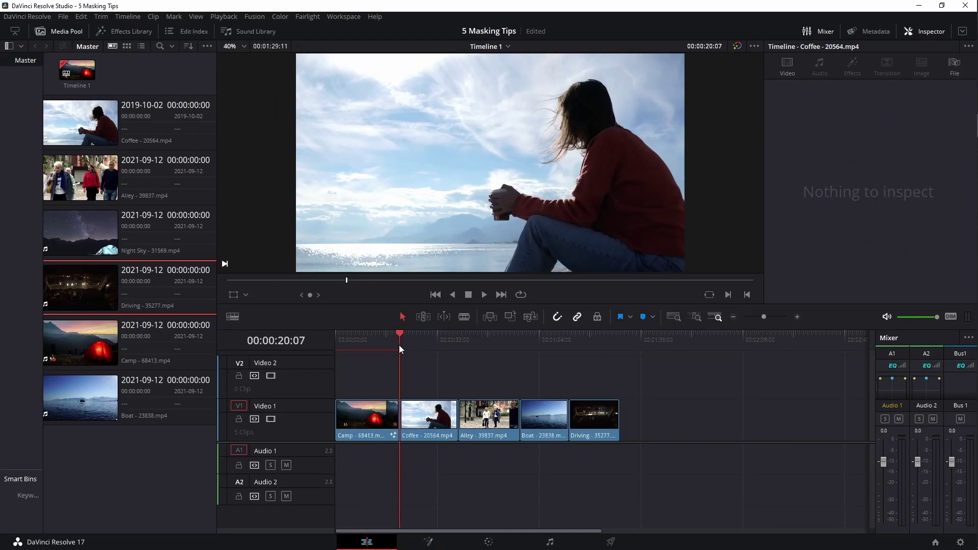
{"action": "left_click", "coordinate": [414, 346]}
{"action": "left_click", "coordinate": [428, 542]}
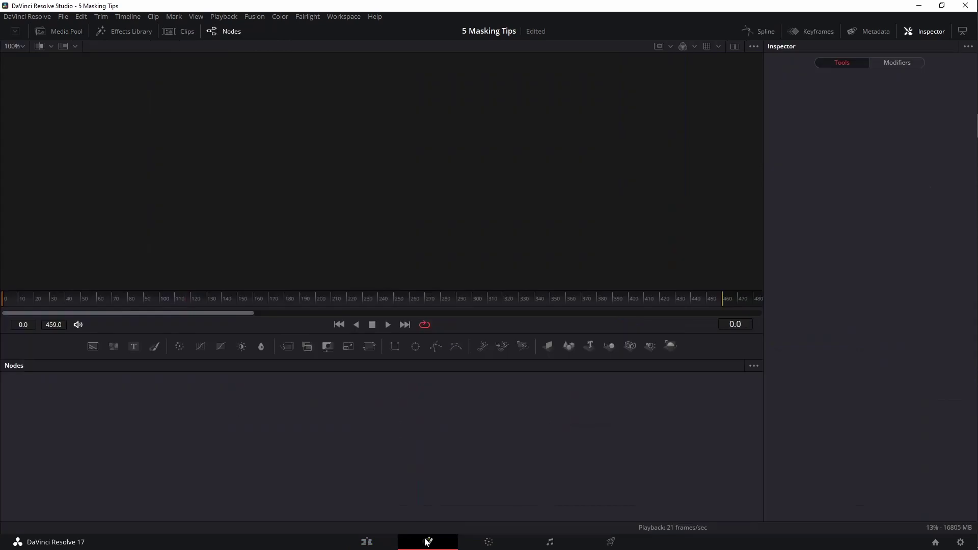
{"action": "left_click_drag", "start_coordinate": [123, 399], "coordinate": [245, 459]}
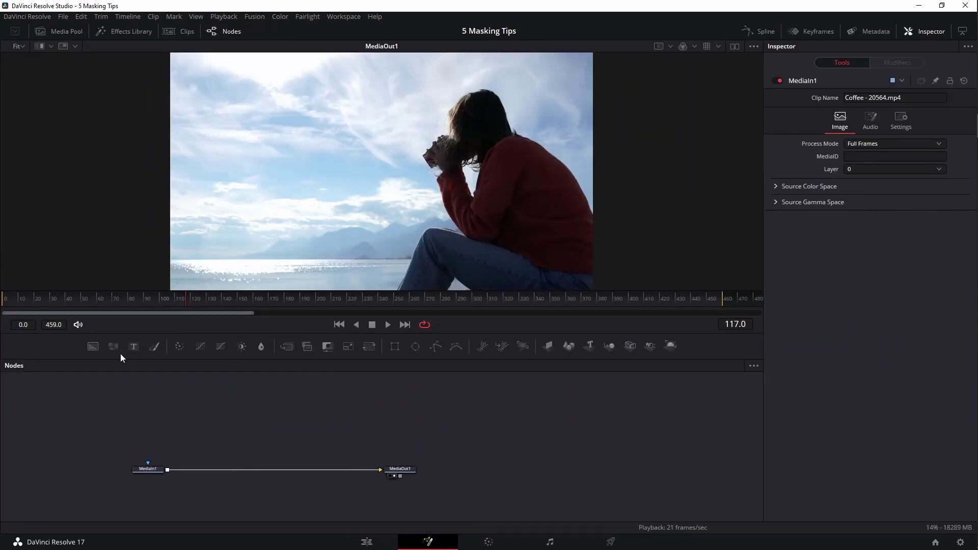
Step: Merge a Text+ node over MediaIn1 and enter the title "5 MASKING TIPS", with TIPS on its own line
{"action": "left_click_drag", "start_coordinate": [210, 415], "coordinate": [167, 473]}
{"action": "left_click_drag", "start_coordinate": [211, 420], "coordinate": [168, 469]}
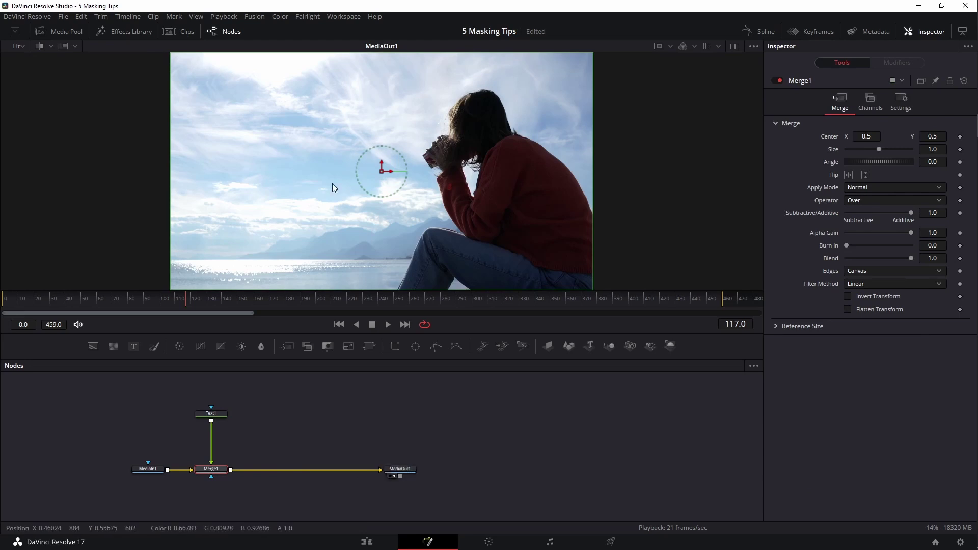
{"action": "left_click", "coordinate": [211, 413]}
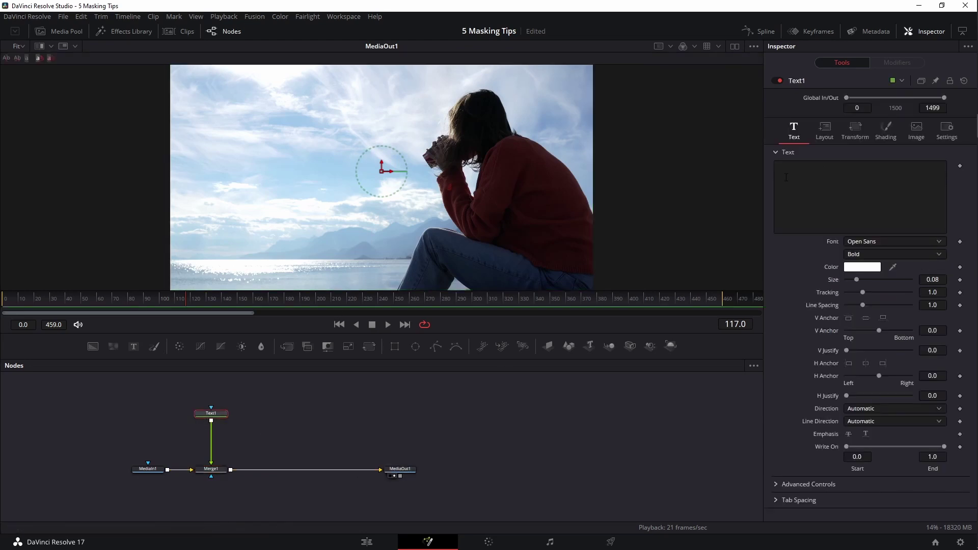
{"action": "left_click", "coordinate": [820, 176]}
{"action": "type", "text": "5 MASKING"}
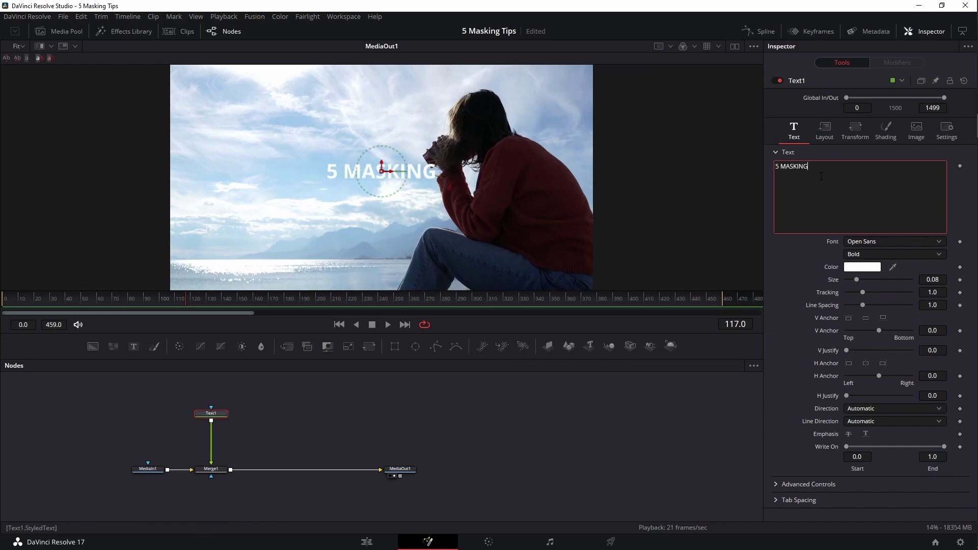
{"action": "key", "text": "Return"}
{"action": "type", "text": "TIPS"}
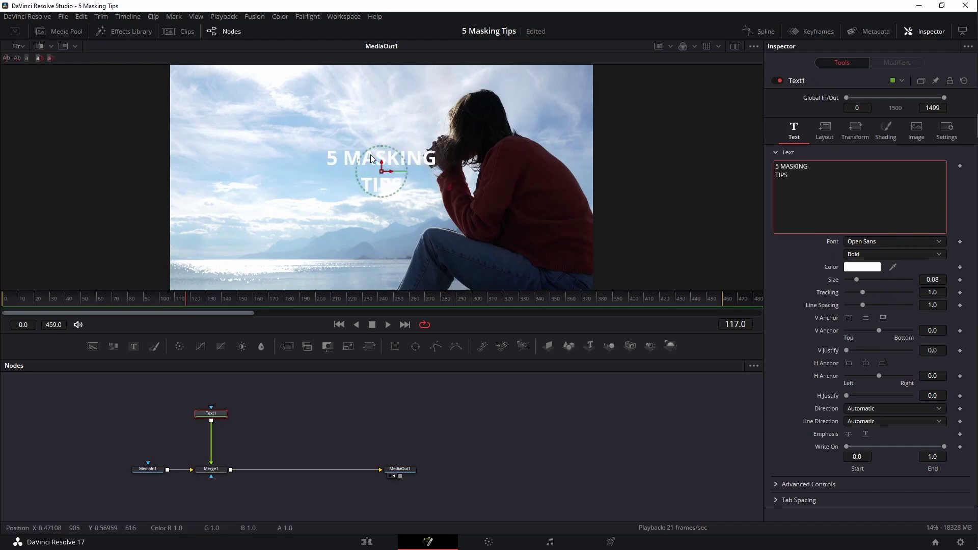
Step: Set the title's color to black (#000000) and its size to 0.126
{"action": "left_click", "coordinate": [862, 267]}
{"action": "left_click", "coordinate": [366, 201]}
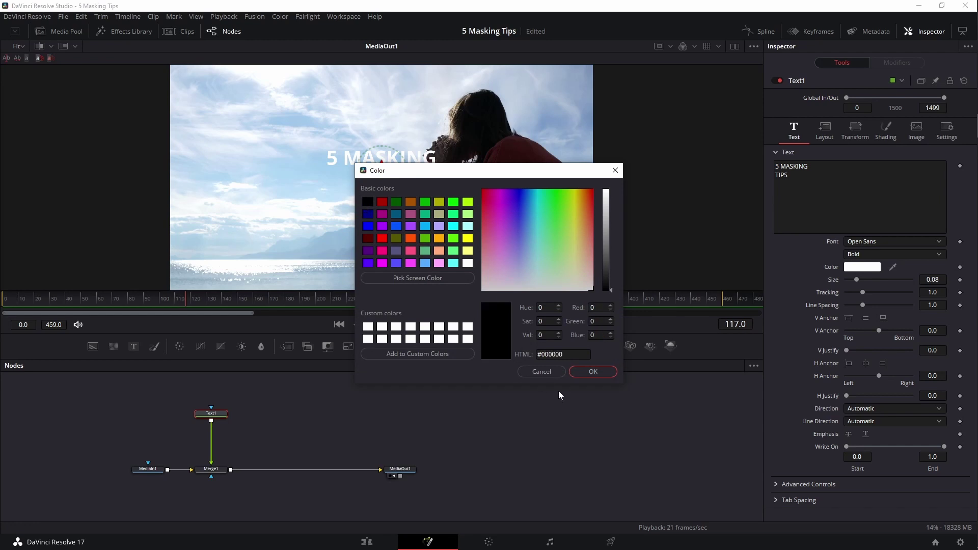
{"action": "left_click", "coordinate": [582, 374]}
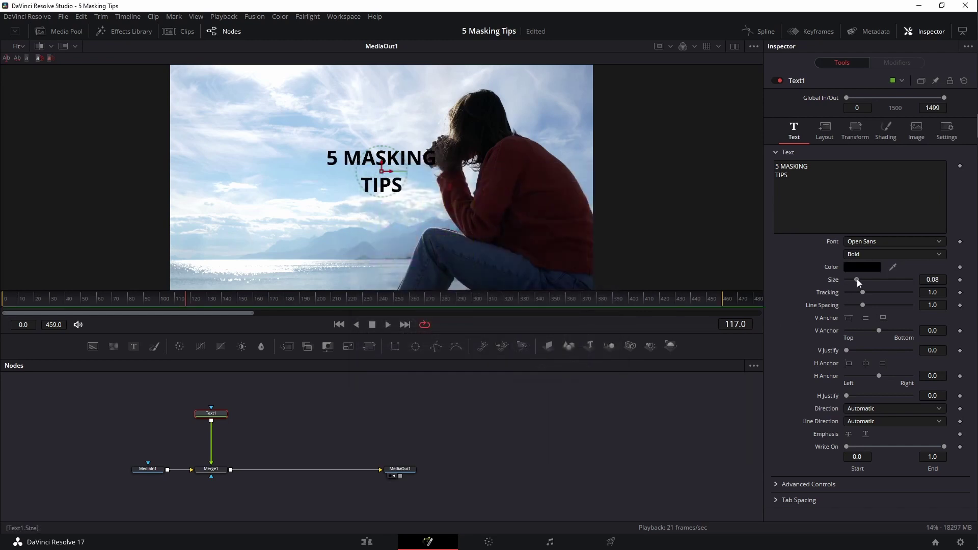
{"action": "left_click_drag", "start_coordinate": [857, 279], "coordinate": [862, 279]}
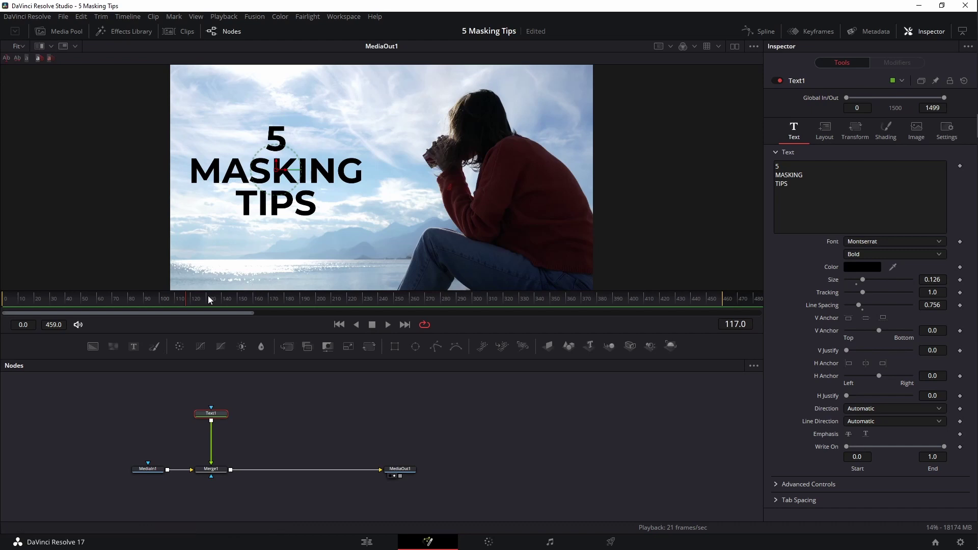
Step: Add an unconnected Polygon mask node to the node graph, beside Text1
{"action": "scroll", "coordinate": [305, 406], "scroll_direction": "up", "scroll_amount": 2}
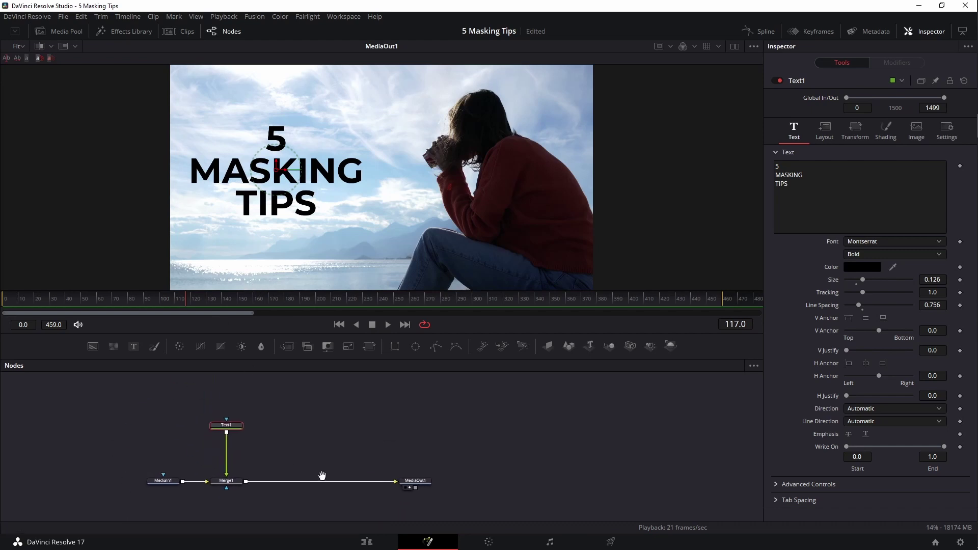
{"action": "left_click", "coordinate": [321, 455]}
{"action": "scroll", "coordinate": [304, 454], "scroll_direction": "right", "scroll_amount": 1}
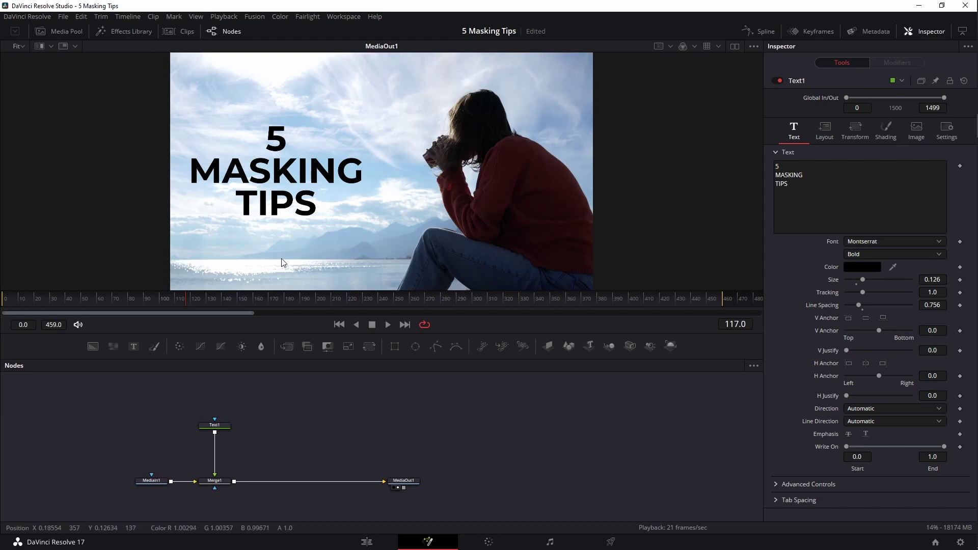
{"action": "left_click_drag", "start_coordinate": [300, 271], "coordinate": [290, 246]}
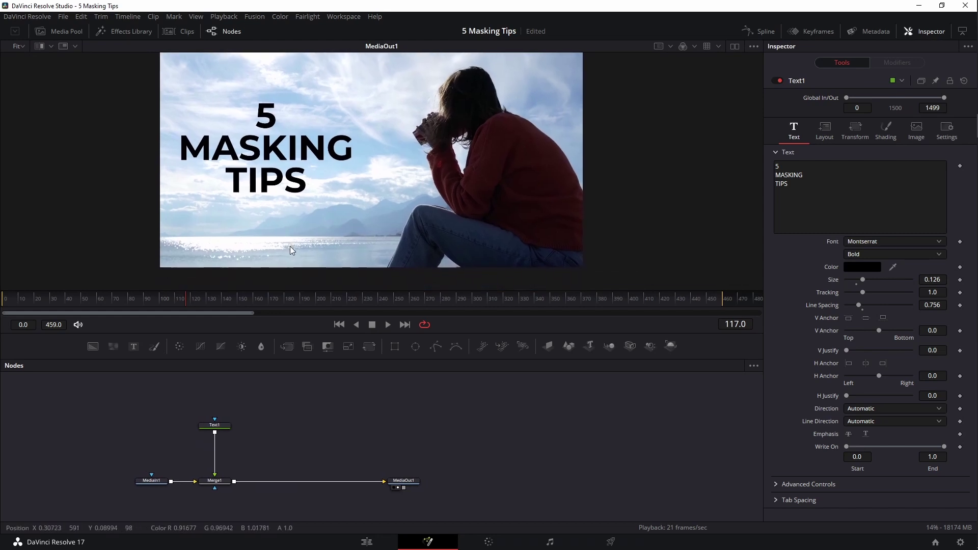
{"action": "left_click", "coordinate": [435, 346]}
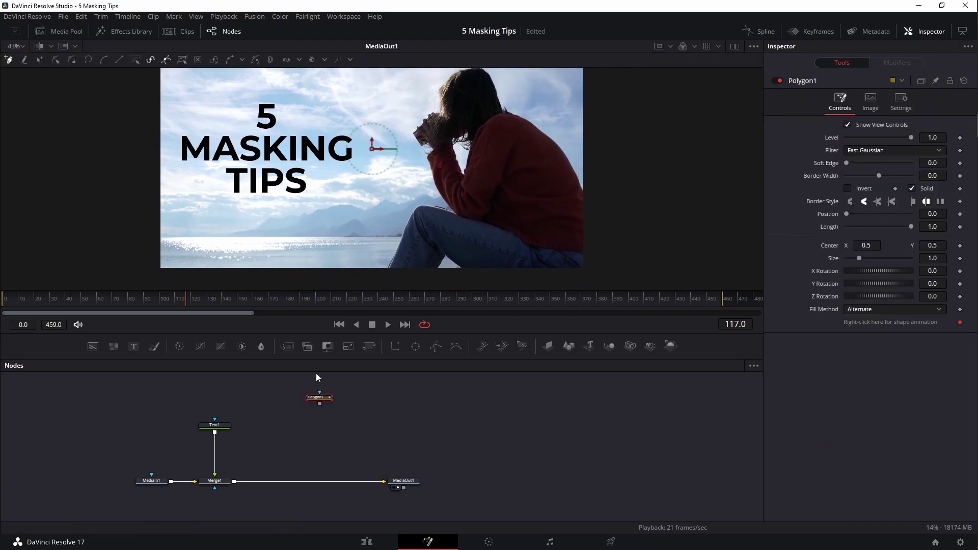
{"action": "left_click_drag", "start_coordinate": [328, 398], "coordinate": [286, 399]}
Step: Draw a closed polygon along the water's horizon line to the woman's knee and around below the frame
{"action": "left_click_drag", "start_coordinate": [158, 238], "coordinate": [200, 237]}
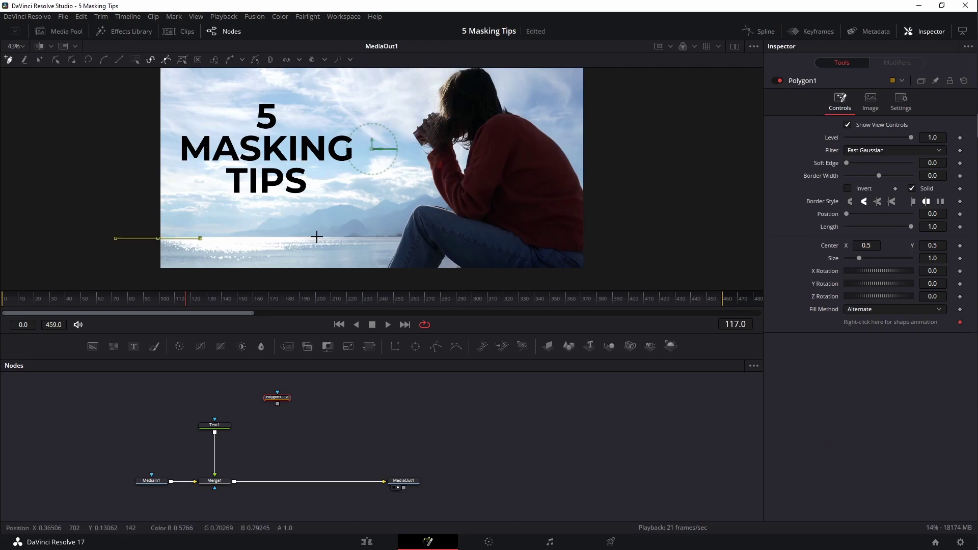
{"action": "left_click", "coordinate": [396, 236]}
{"action": "scroll", "coordinate": [448, 262], "scroll_direction": "down", "scroll_amount": 3}
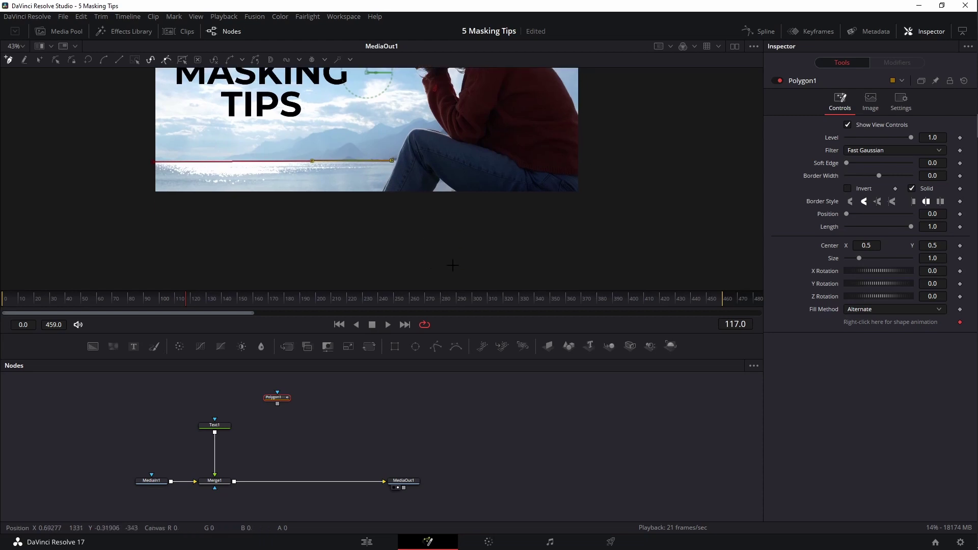
{"action": "left_click", "coordinate": [510, 265]}
{"action": "left_click_drag", "start_coordinate": [234, 258], "coordinate": [97, 253]}
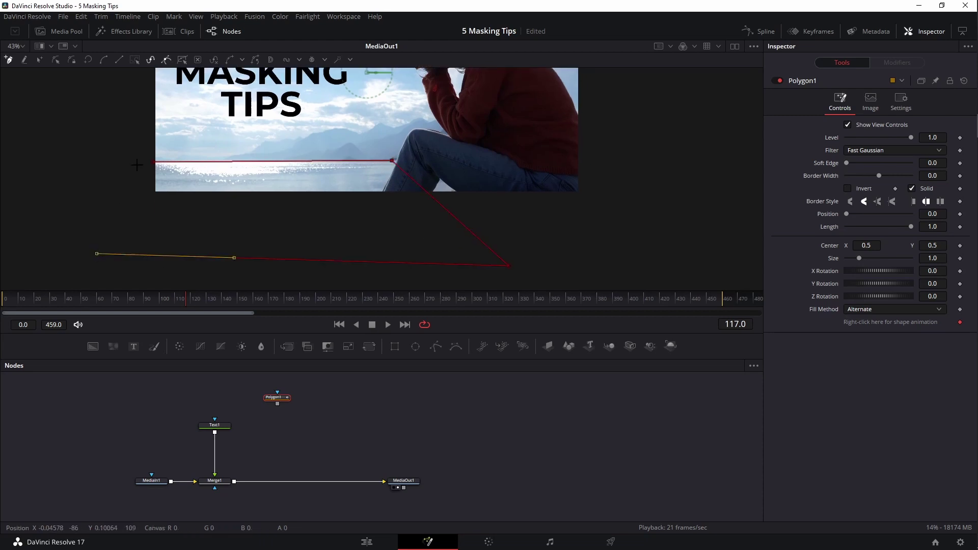
{"action": "left_click", "coordinate": [157, 166]}
{"action": "scroll", "coordinate": [280, 219], "scroll_direction": "up", "scroll_amount": 3}
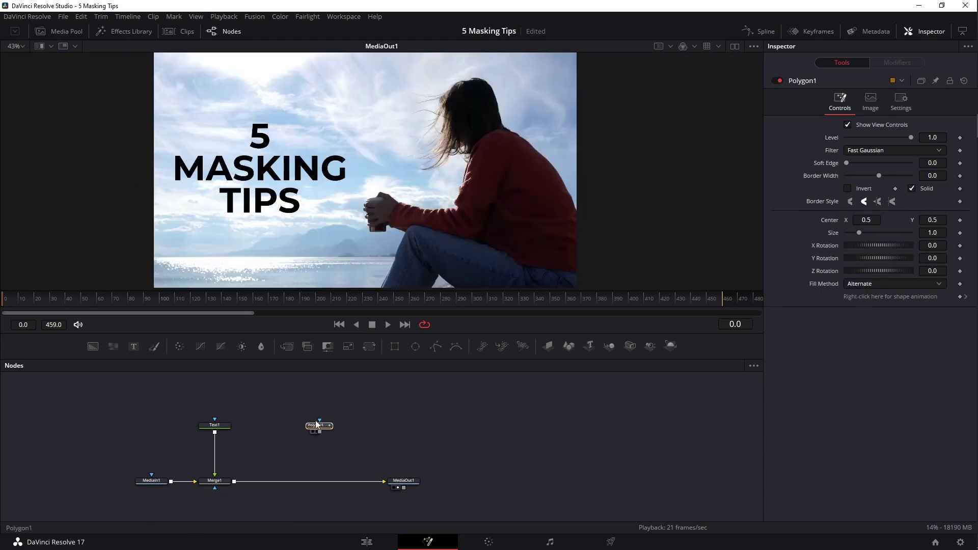
Step: Connect Polygon1 to Merge1 as its effect mask and invert the mask
{"action": "left_click", "coordinate": [317, 424]}
{"action": "left_click_drag", "start_coordinate": [319, 432], "coordinate": [221, 487]}
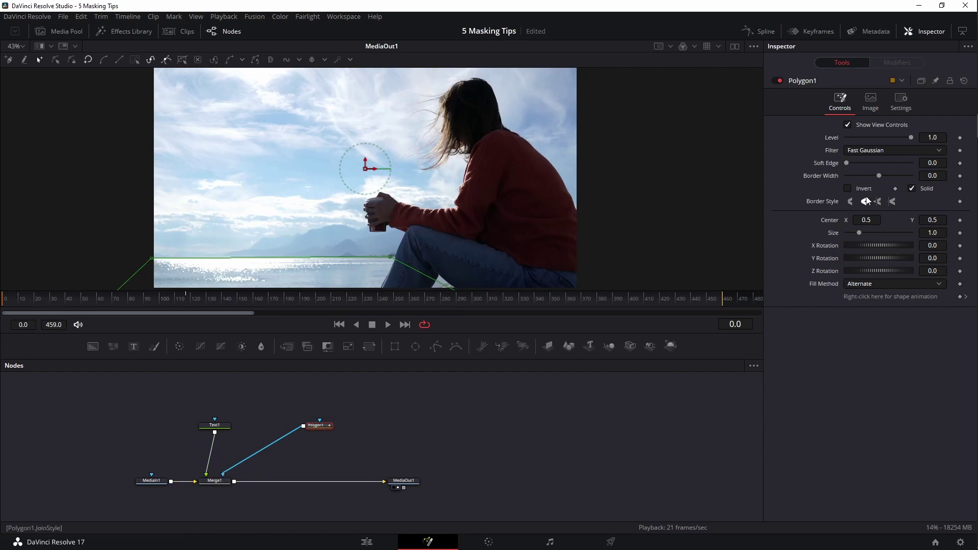
{"action": "left_click", "coordinate": [847, 189]}
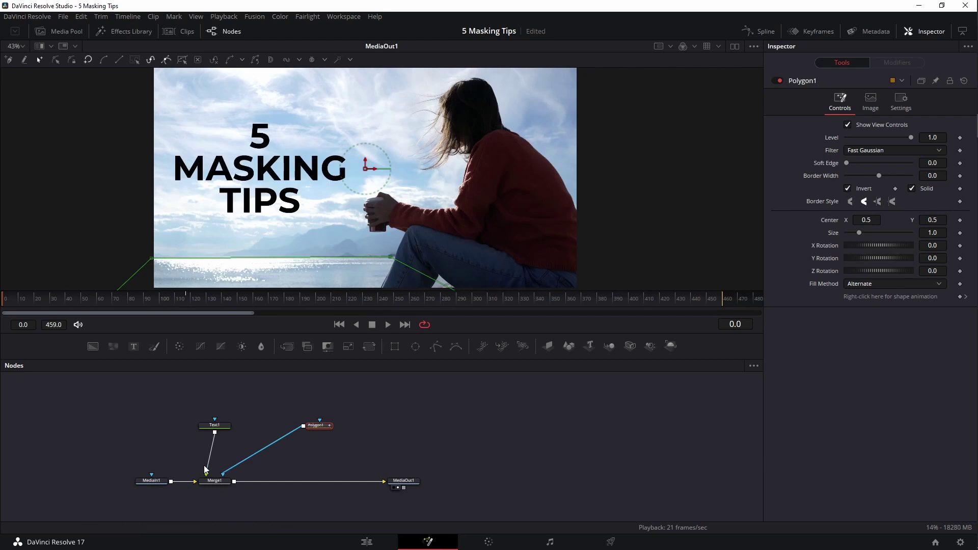
Step: Move the title down in the frame to a Center Y of about 0.42
{"action": "left_click", "coordinate": [214, 426]}
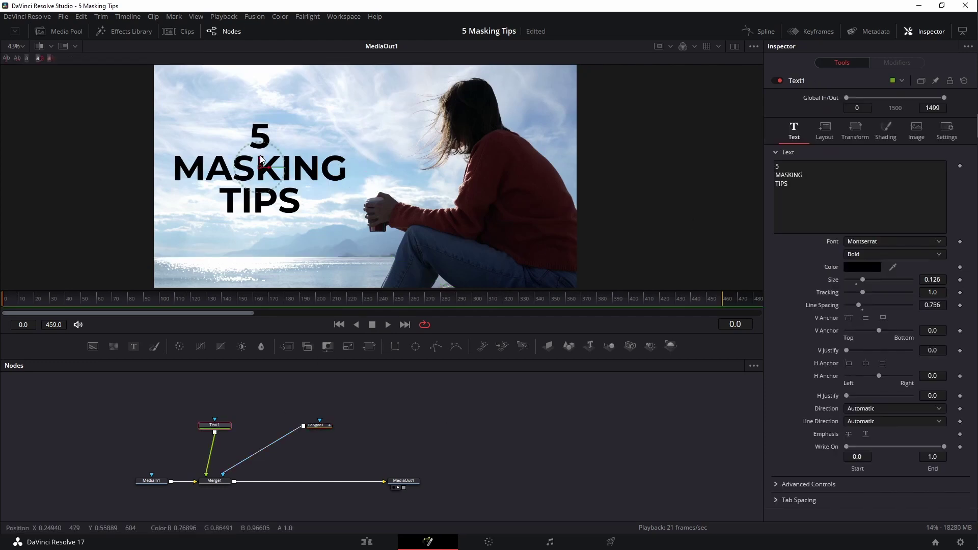
{"action": "left_click_drag", "start_coordinate": [261, 159], "coordinate": [263, 187]}
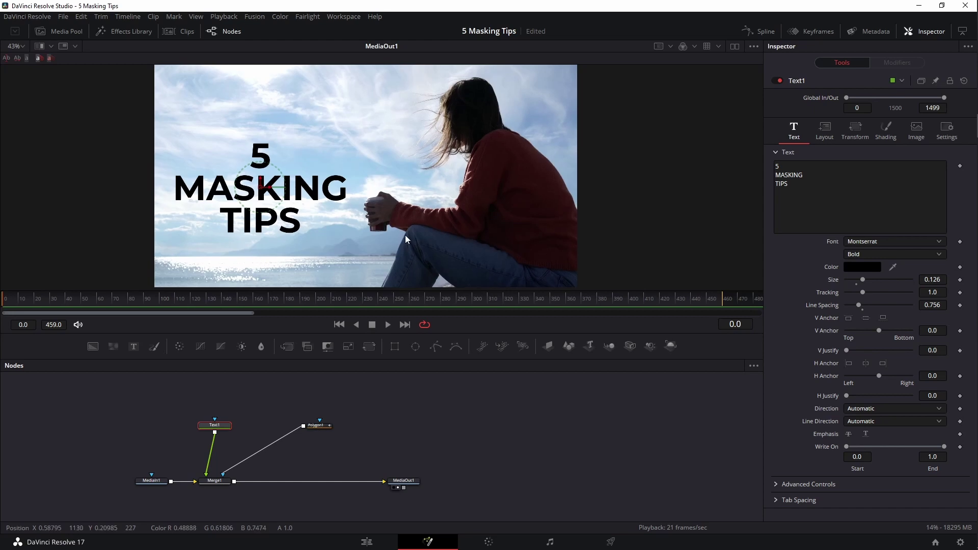
{"action": "left_click_drag", "start_coordinate": [405, 234], "coordinate": [432, 218]}
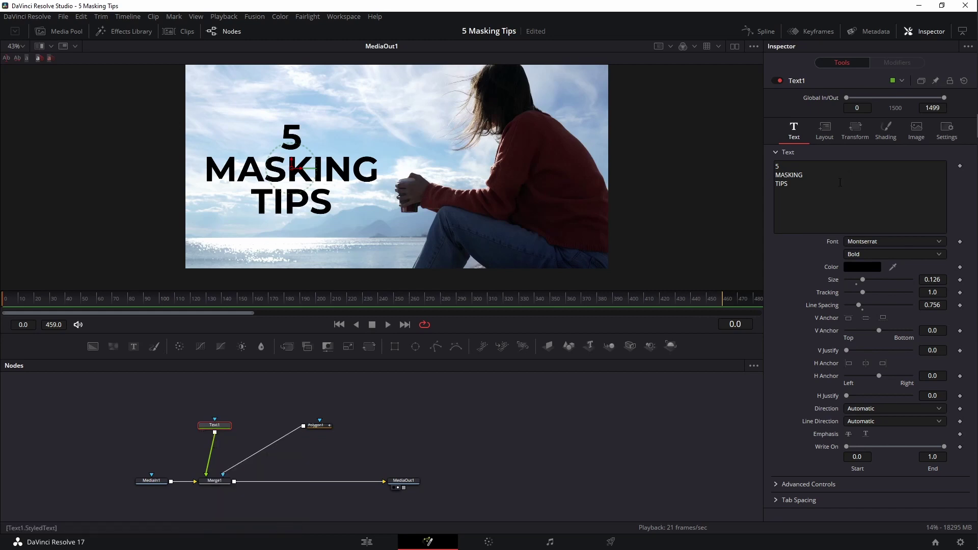
Step: Keyframe Text1's layout Center at frame 31
{"action": "left_click", "coordinate": [824, 130]}
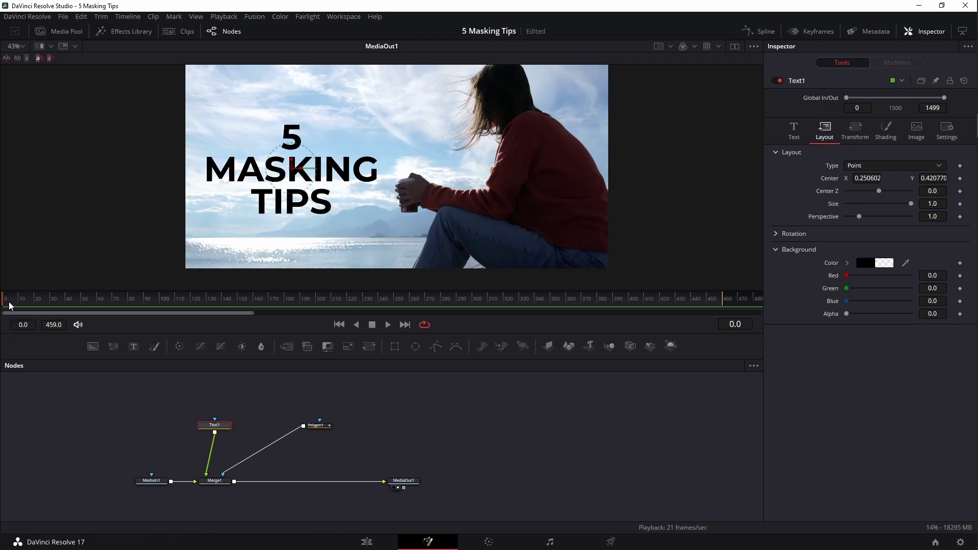
{"action": "left_click_drag", "start_coordinate": [9, 304], "coordinate": [54, 304]}
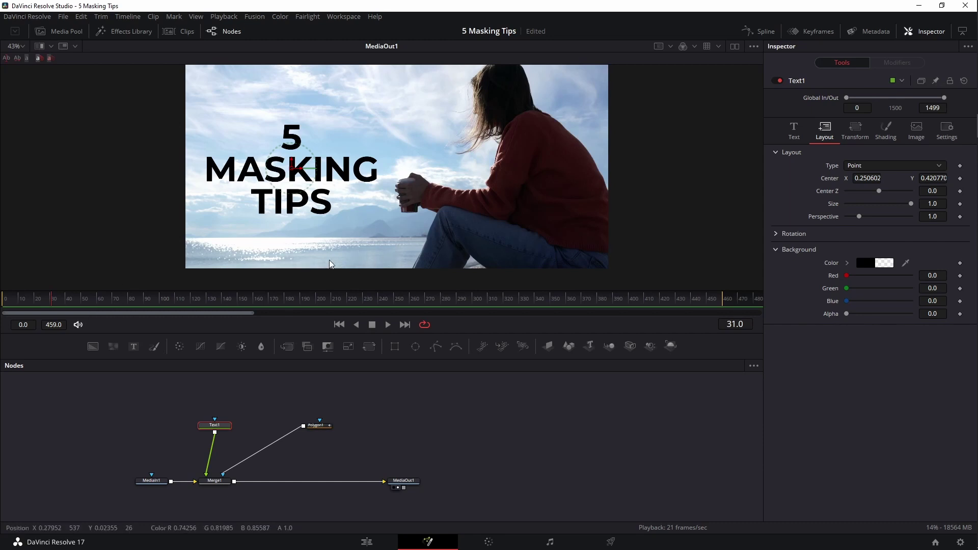
{"action": "left_click", "coordinate": [960, 179]}
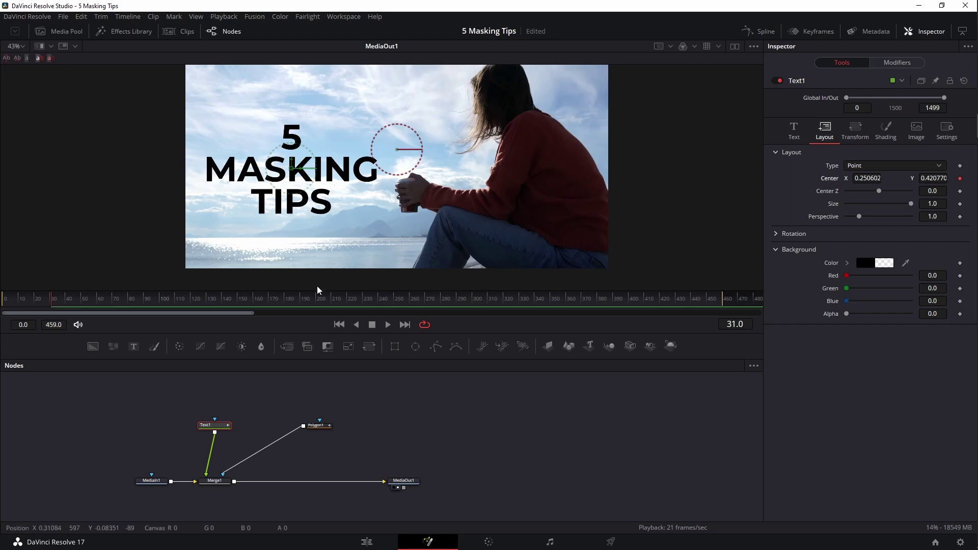
Step: At frame 0, move the title below the horizon to a Center Y of about -0.095 and play back the animation
{"action": "left_click_drag", "start_coordinate": [59, 303], "coordinate": [3, 306]}
{"action": "left_click_drag", "start_coordinate": [291, 172], "coordinate": [279, 284]}
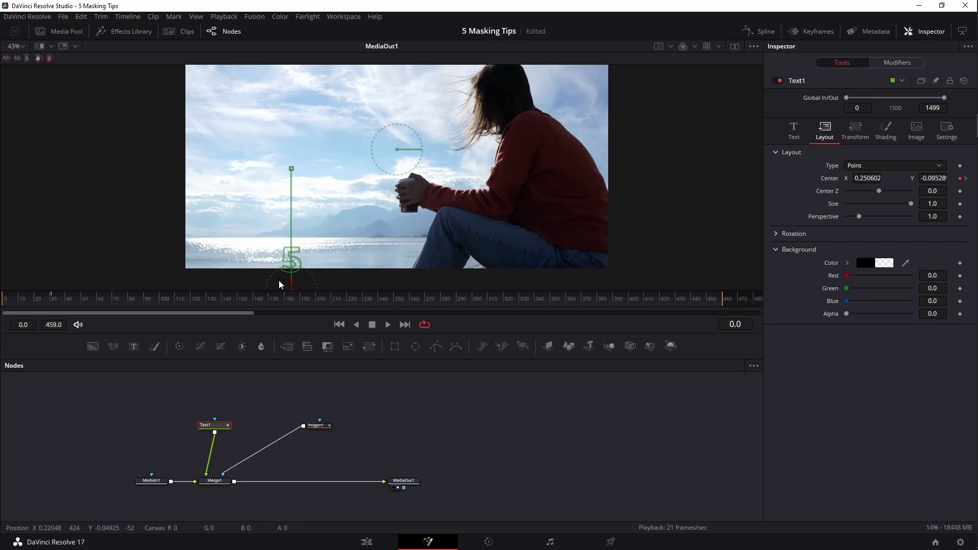
{"action": "key", "text": "space"}
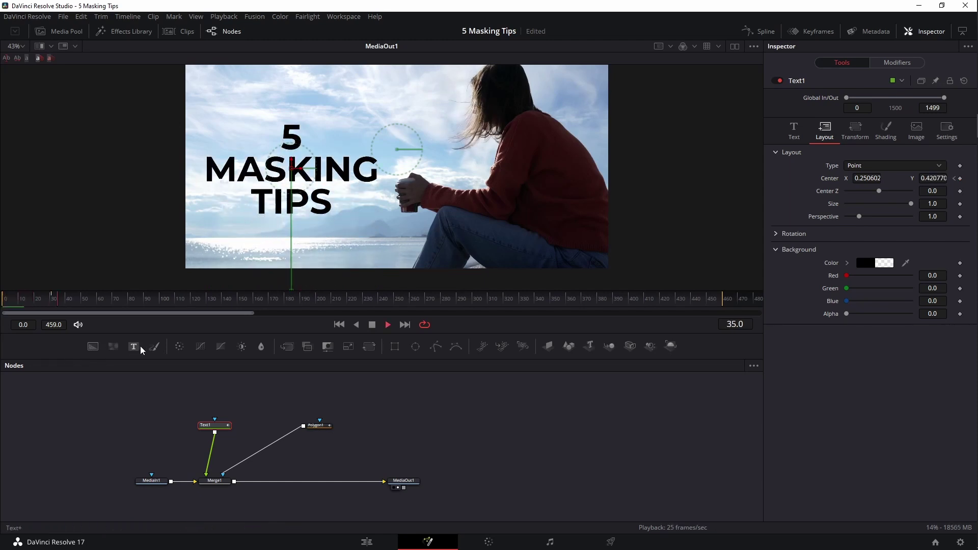
{"action": "key", "text": "space"}
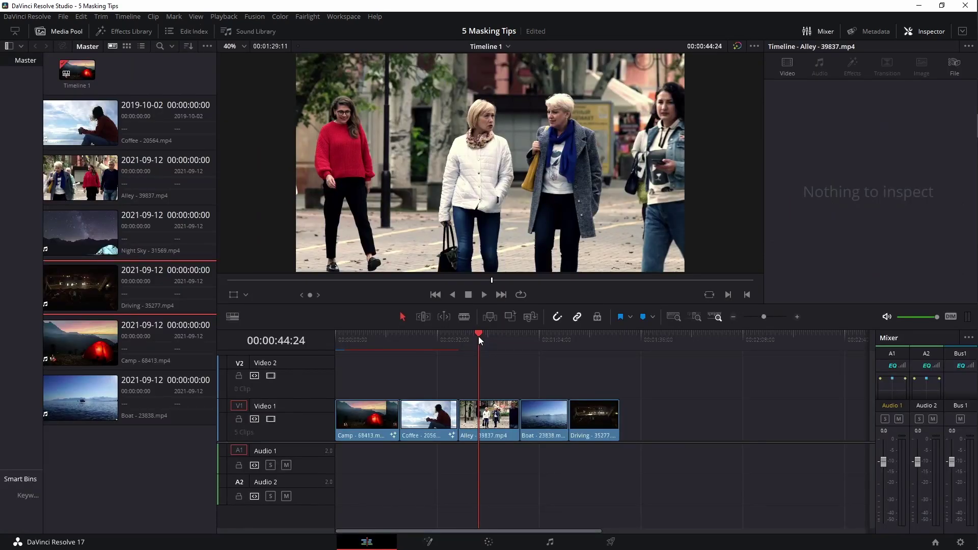
Step: Open the Alley clip in Fusion, save the project, and insert a Gaussian Blur node after MediaIn1
{"action": "key", "text": "shift+5"}
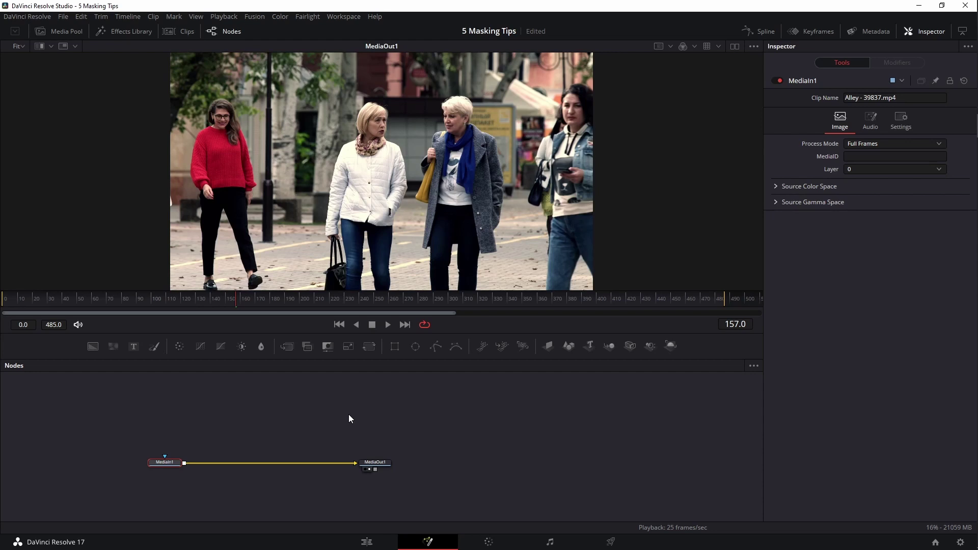
{"action": "key", "text": "ctrl+s"}
{"action": "left_click", "coordinate": [362, 435]}
{"action": "left_click", "coordinate": [228, 471]}
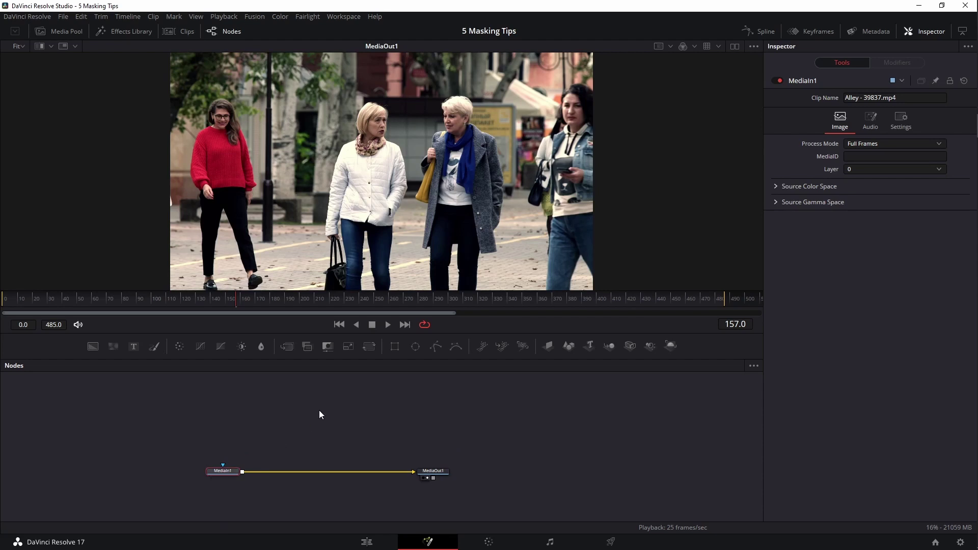
{"action": "key", "text": "shift+space"}
{"action": "type", "text": "gau"}
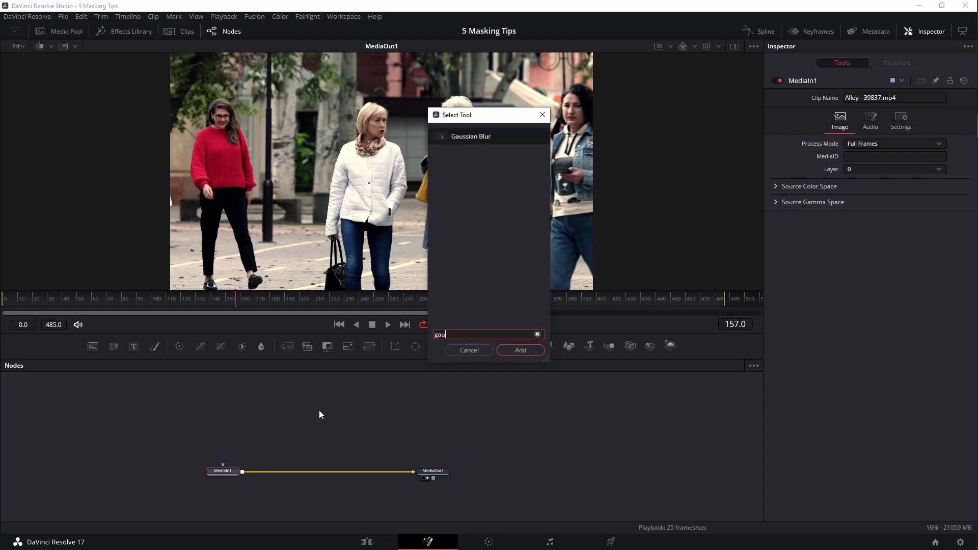
{"action": "key", "text": "Return"}
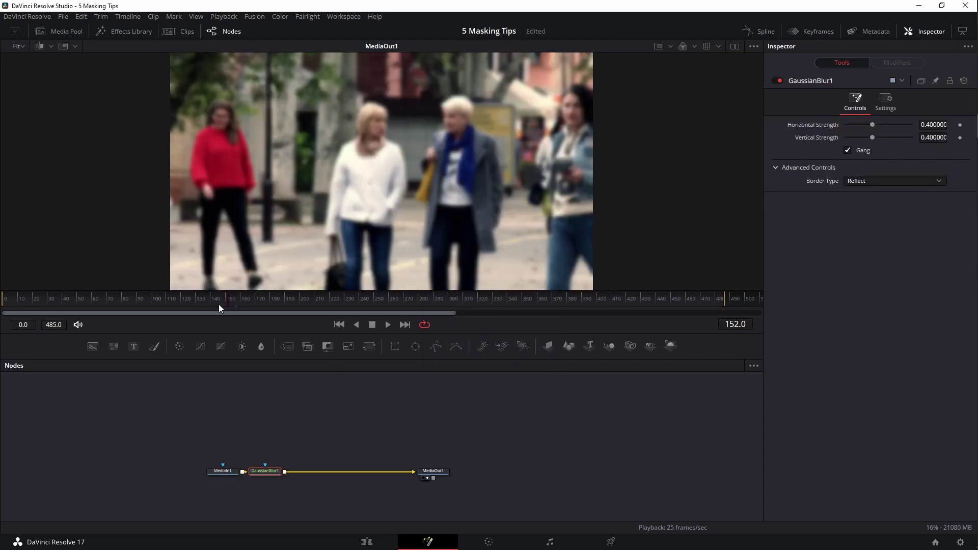
Step: At frame 0, mask GaussianBlur1 with an ellipse fitted over the white-jacketed woman's face, with a Soft Edge of about 0.03
{"action": "left_click_drag", "start_coordinate": [61, 301], "coordinate": [4, 300]}
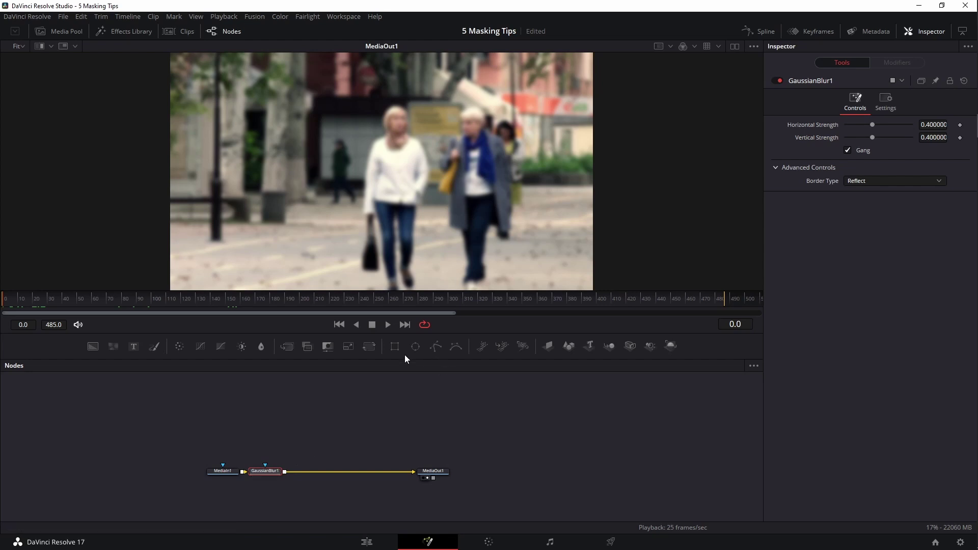
{"action": "left_click", "coordinate": [415, 347]}
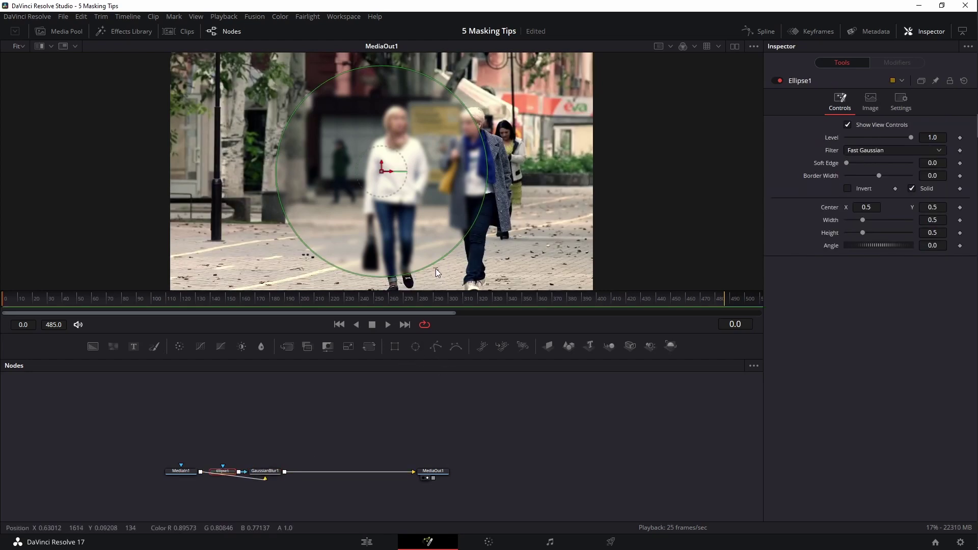
{"action": "left_click_drag", "start_coordinate": [433, 264], "coordinate": [399, 108]}
{"action": "left_click_drag", "start_coordinate": [222, 470], "coordinate": [265, 430]}
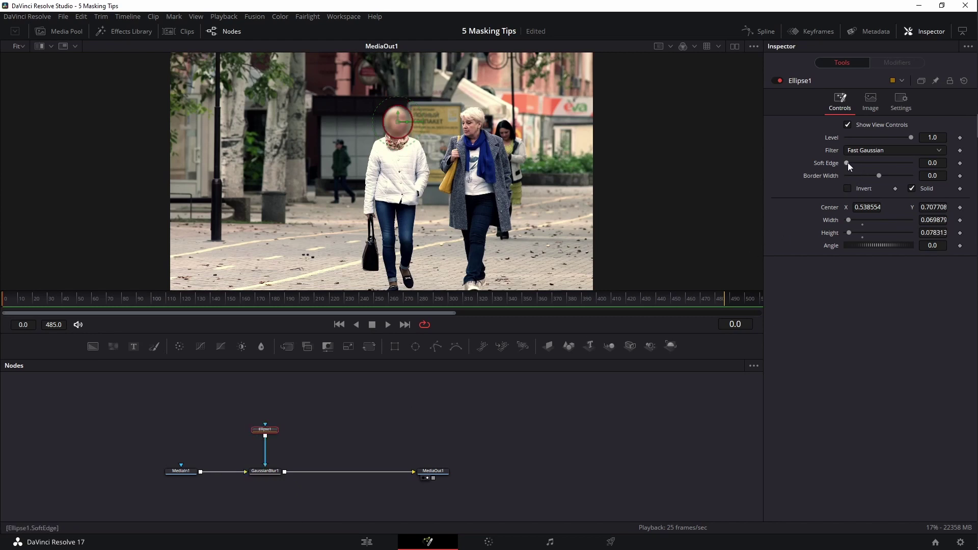
{"action": "left_click_drag", "start_coordinate": [847, 163], "coordinate": [854, 163]}
{"action": "left_click", "coordinate": [422, 432]}
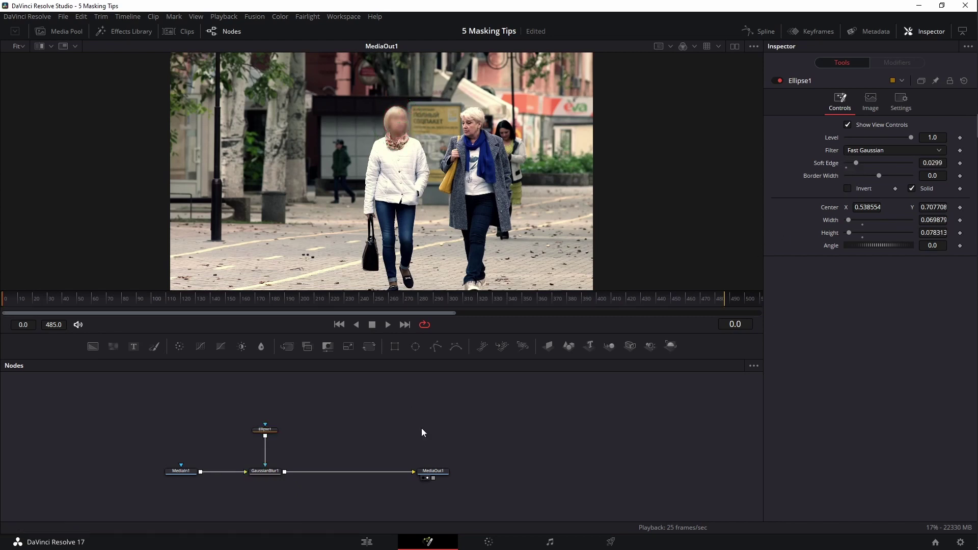
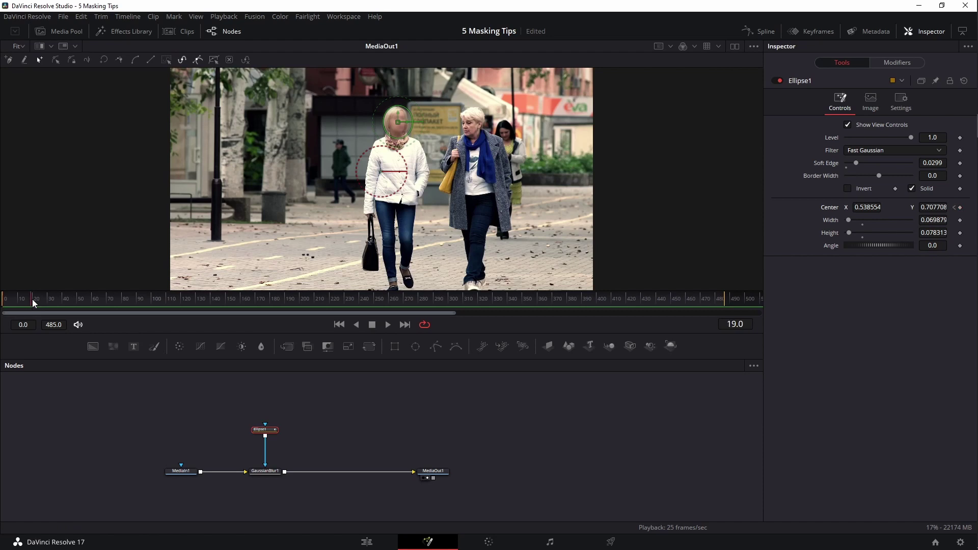
Step: Reposition the ellipse over the white-jacketed woman's face at frames 41 and 90
{"action": "left_click", "coordinate": [63, 299]}
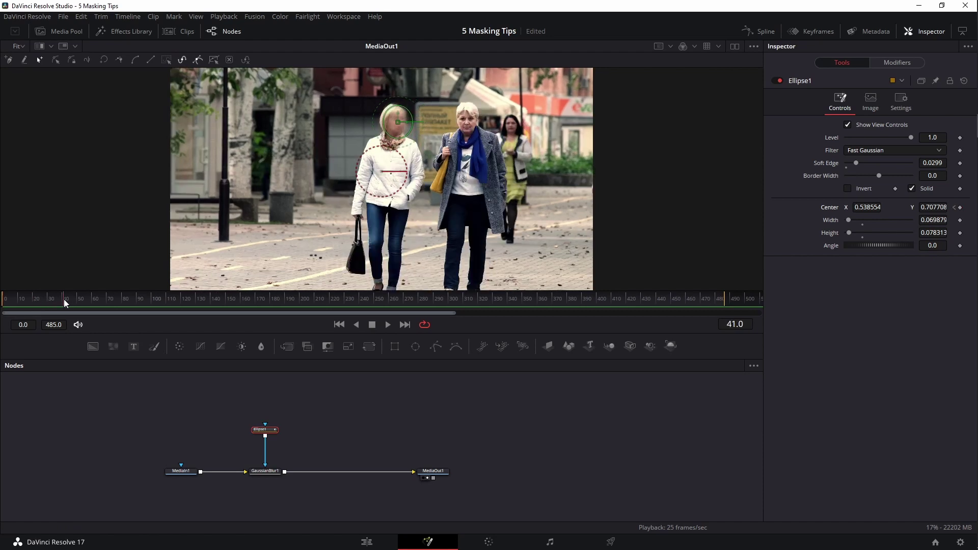
{"action": "left_click_drag", "start_coordinate": [400, 124], "coordinate": [396, 122]}
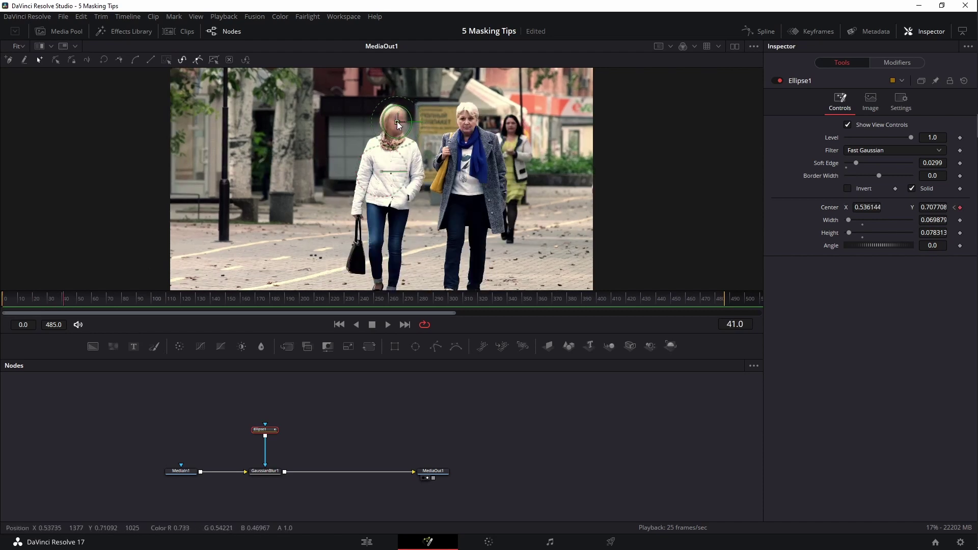
{"action": "left_click", "coordinate": [139, 300]}
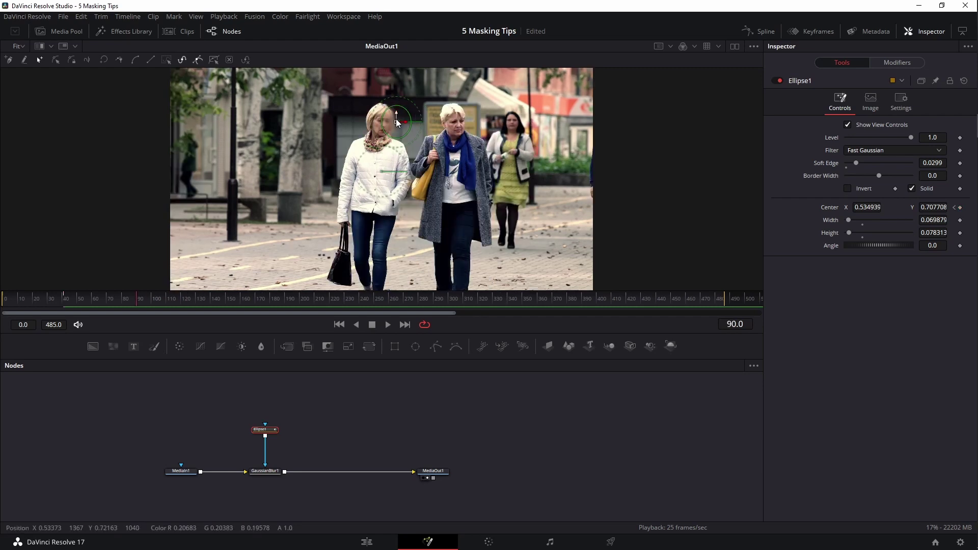
{"action": "left_click_drag", "start_coordinate": [397, 123], "coordinate": [377, 125]}
Step: Continue following the face to frame 183, moving the ellipse there to a Center of about 0.463, 0.706
{"action": "left_click", "coordinate": [195, 300]}
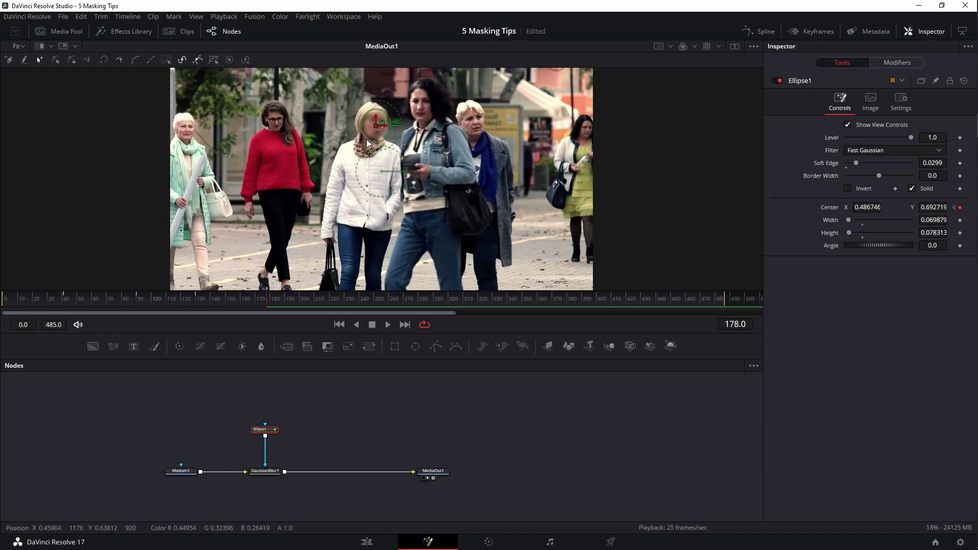
{"action": "left_click_drag", "start_coordinate": [265, 301], "coordinate": [275, 301]}
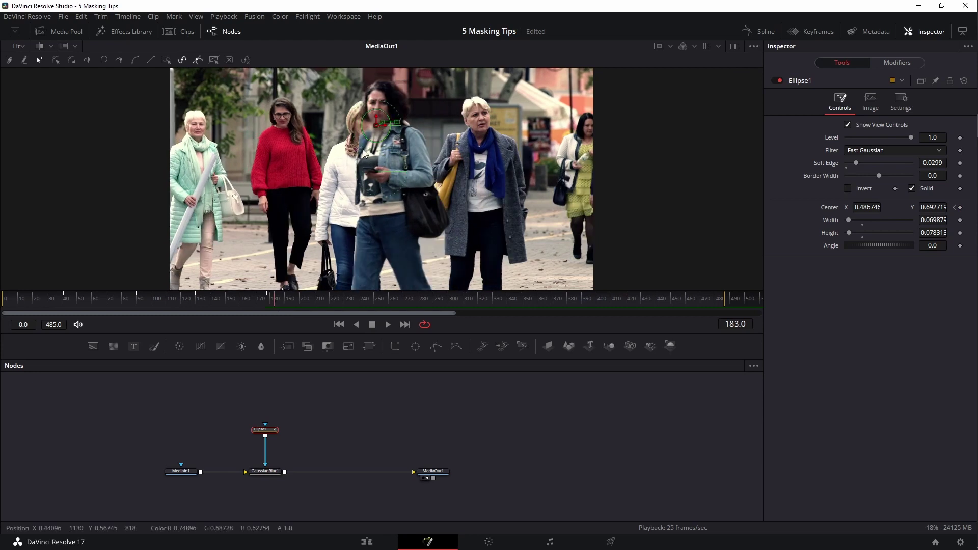
{"action": "left_click_drag", "start_coordinate": [376, 132], "coordinate": [366, 130]}
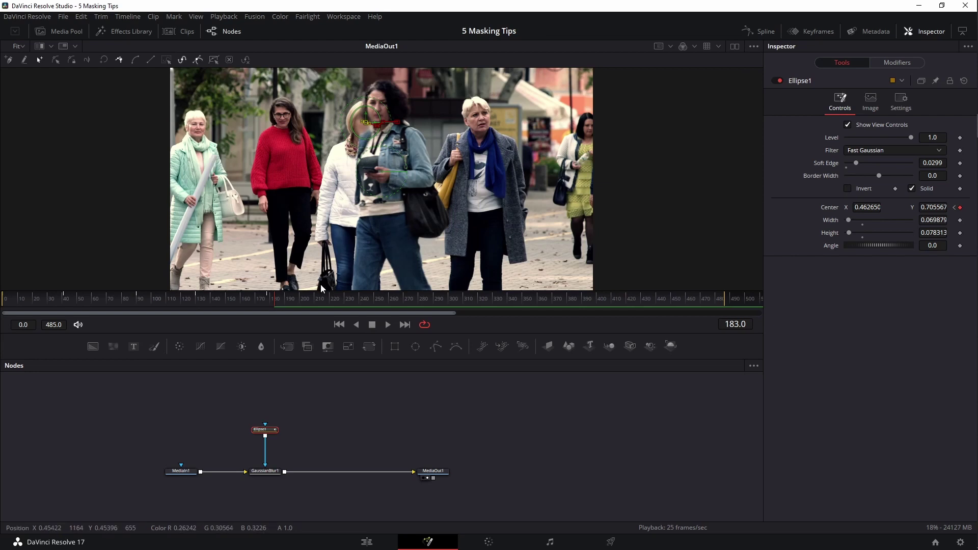
Step: At frame 186, keyframe Ellipse1's Level and set it to 0.0
{"action": "left_click_drag", "start_coordinate": [274, 303], "coordinate": [279, 303]}
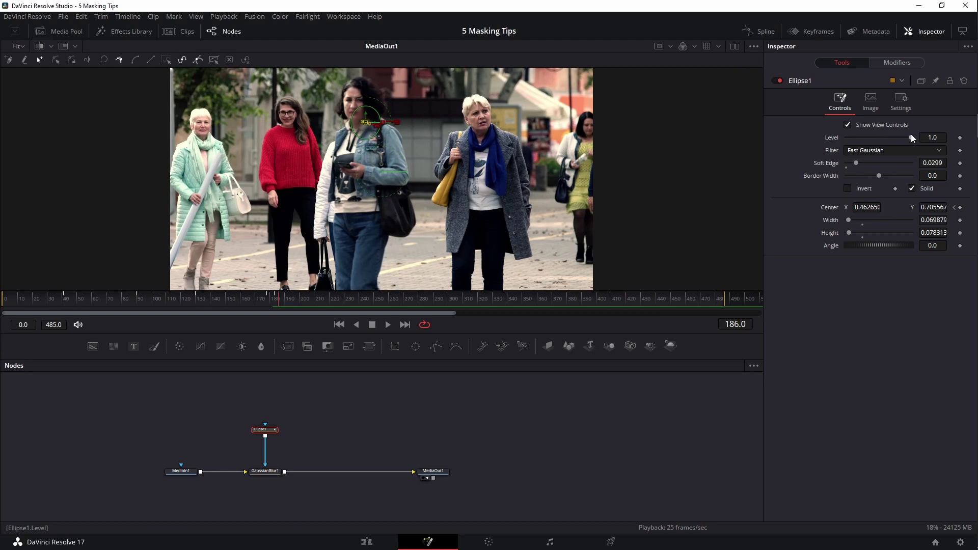
{"action": "left_click", "coordinate": [960, 138]}
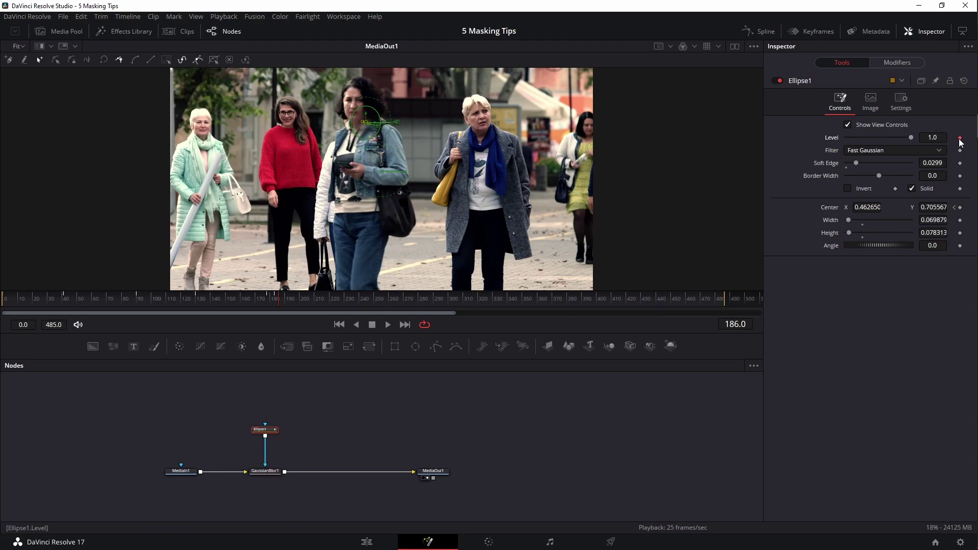
{"action": "left_click_drag", "start_coordinate": [912, 142], "coordinate": [836, 146]}
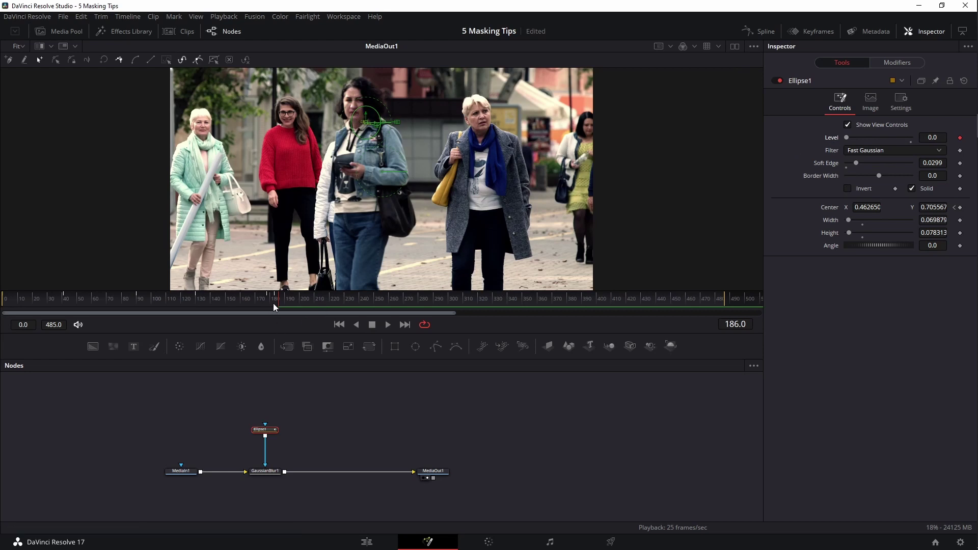
Step: Step back to about frame 181, set Ellipse1's Level to 1.0, and play back the blur's fade-out
{"action": "key", "text": "Left"}
{"action": "key", "text": "Left"}
{"action": "key", "text": "Left"}
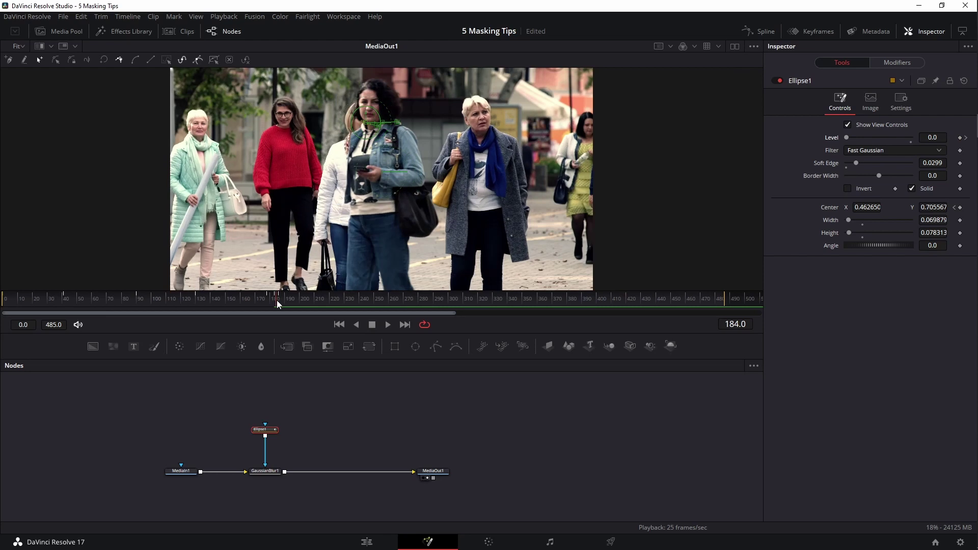
{"action": "left_click_drag", "start_coordinate": [273, 301], "coordinate": [273, 300]}
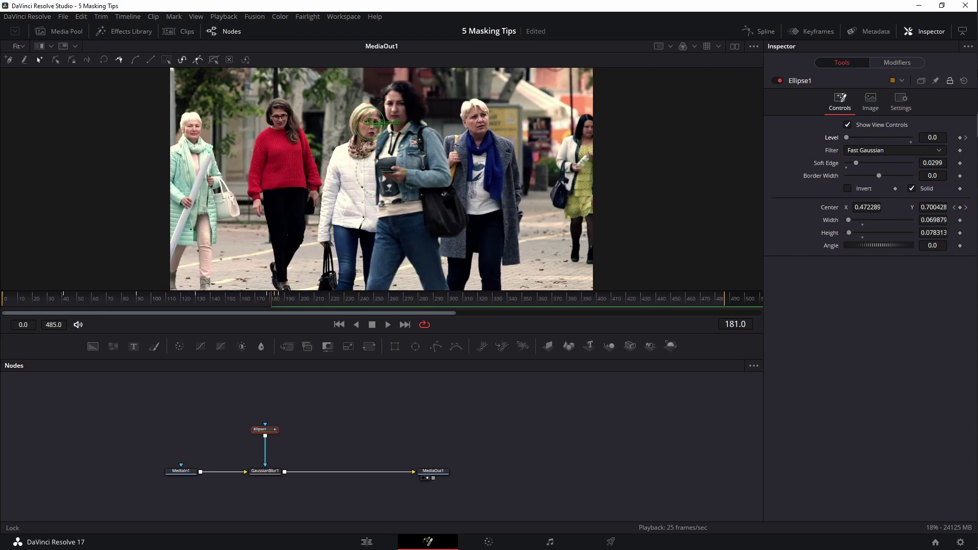
{"action": "left_click_drag", "start_coordinate": [848, 135], "coordinate": [920, 134]}
{"action": "left_click_drag", "start_coordinate": [278, 307], "coordinate": [268, 304]}
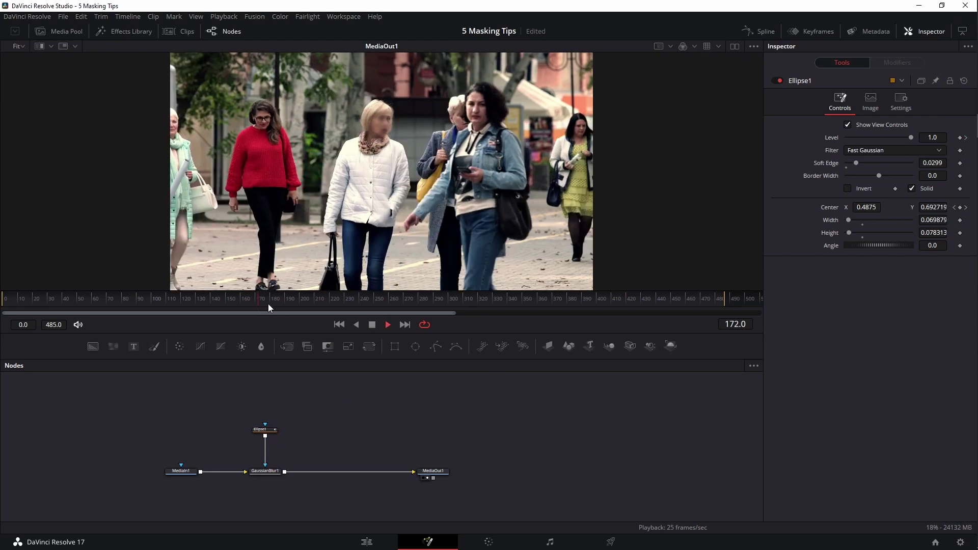
{"action": "key", "text": "space"}
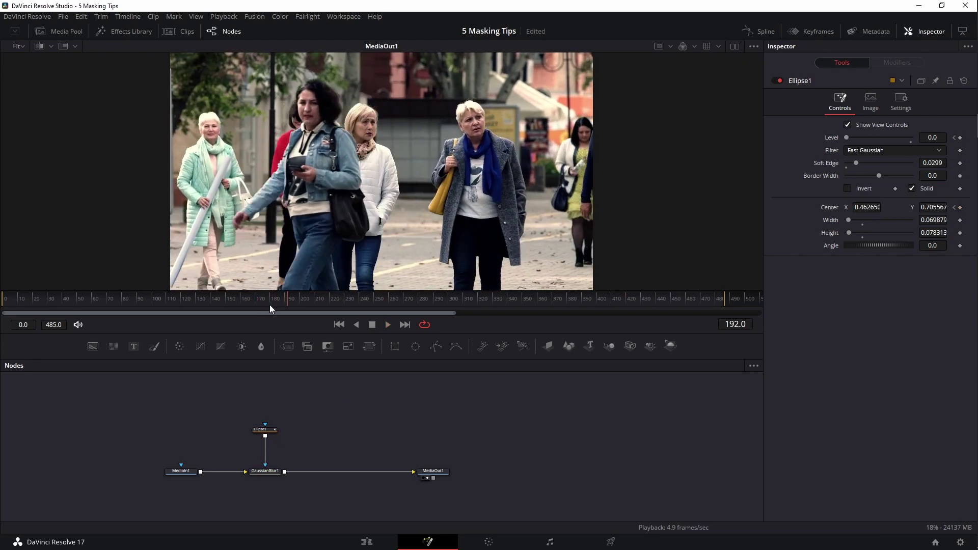
Step: Raise Ellipse1's Level to 1.0 after frame 189, then recenter it on the face at frame 201 to about 0.477, 0.708
{"action": "left_click_drag", "start_coordinate": [267, 307], "coordinate": [281, 301]}
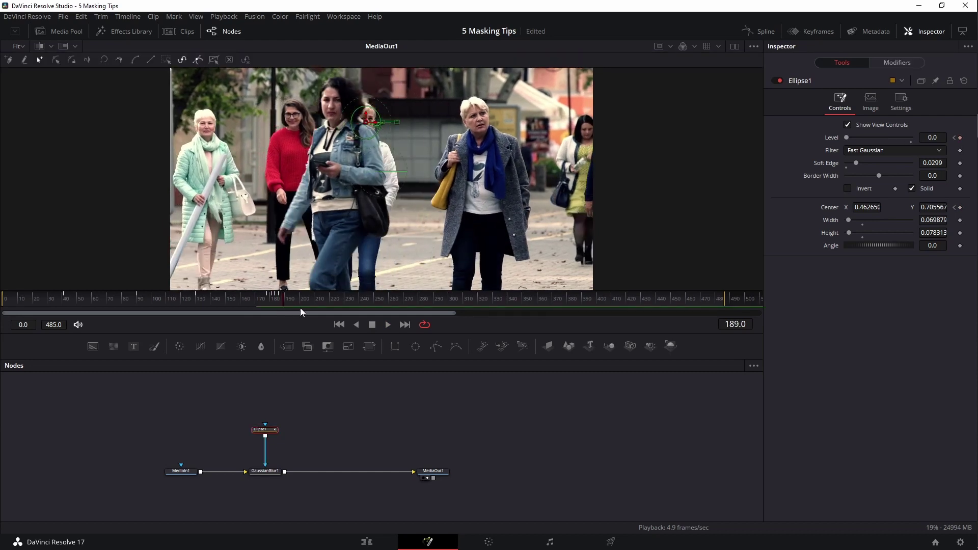
{"action": "left_click_drag", "start_coordinate": [847, 139], "coordinate": [909, 140]}
{"action": "left_click_drag", "start_coordinate": [310, 299], "coordinate": [301, 299]}
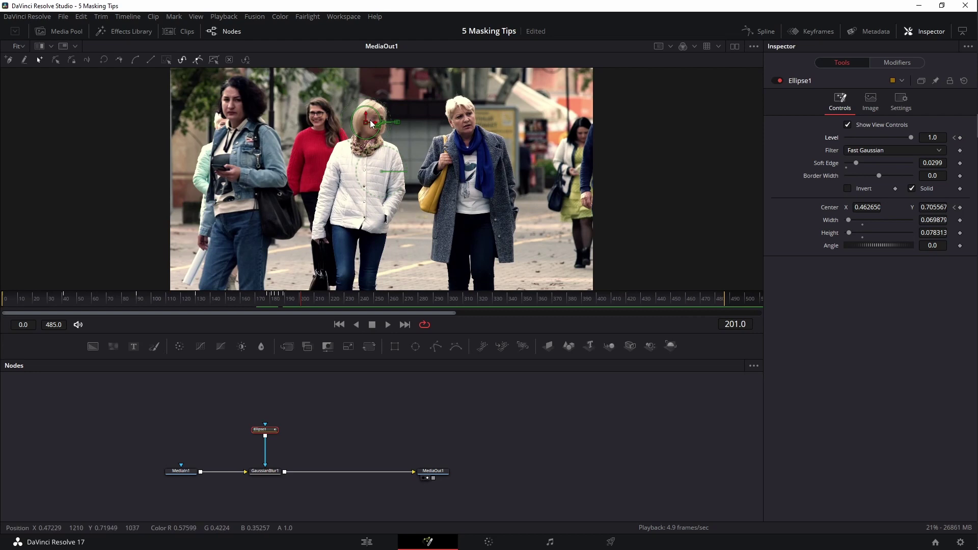
{"action": "left_click_drag", "start_coordinate": [366, 122], "coordinate": [371, 120]}
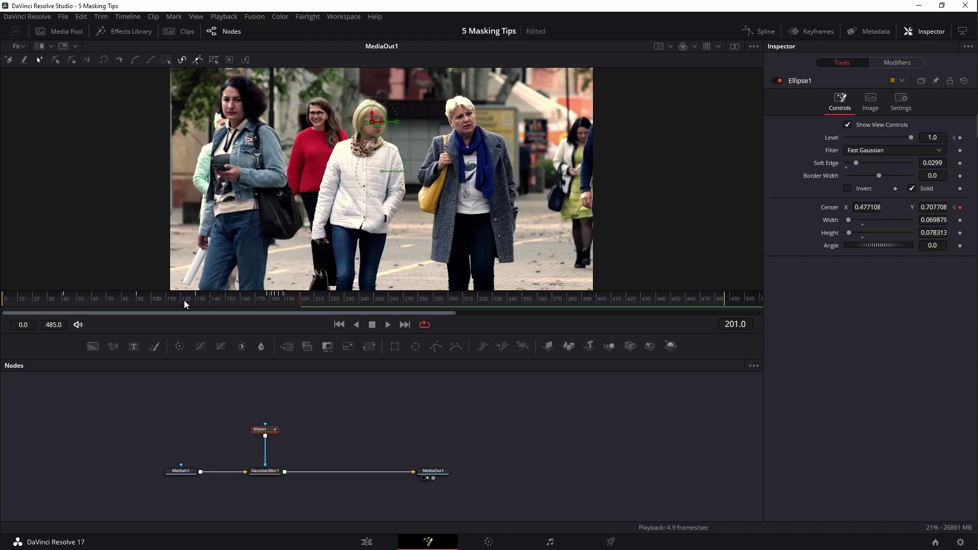
{"action": "left_click_drag", "start_coordinate": [304, 310], "coordinate": [176, 306]}
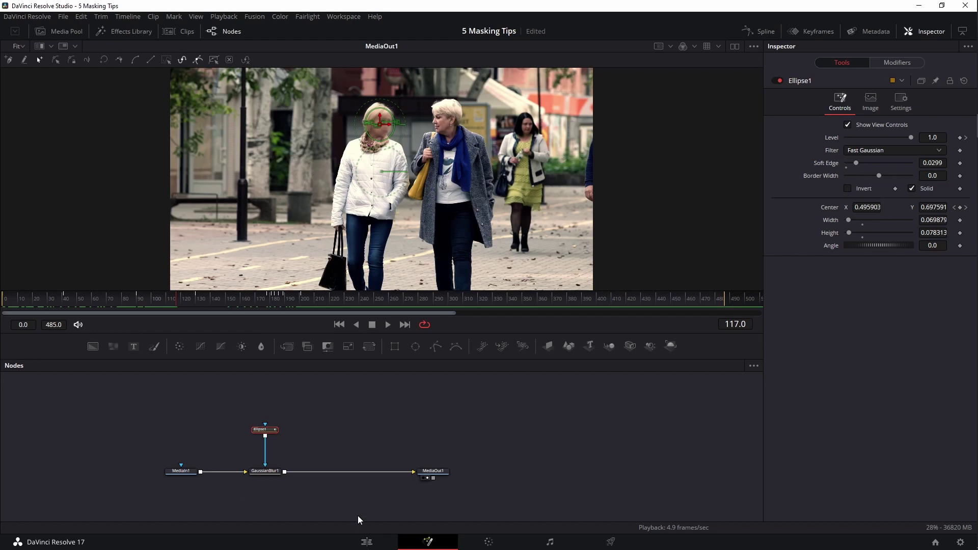
Step: Return to the edit timeline and open the Boat clip in Fusion
{"action": "left_click", "coordinate": [375, 543]}
{"action": "left_click", "coordinate": [531, 339]}
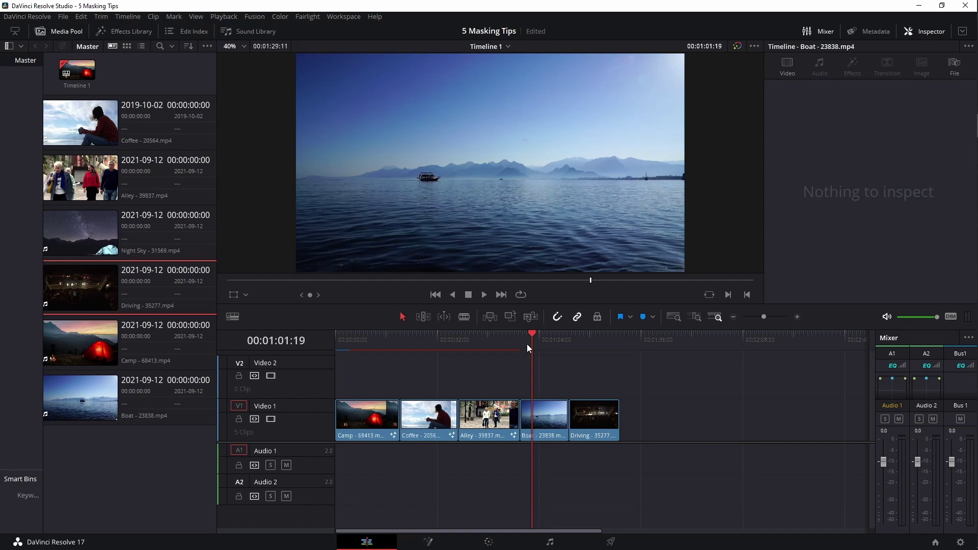
{"action": "left_click", "coordinate": [428, 541]}
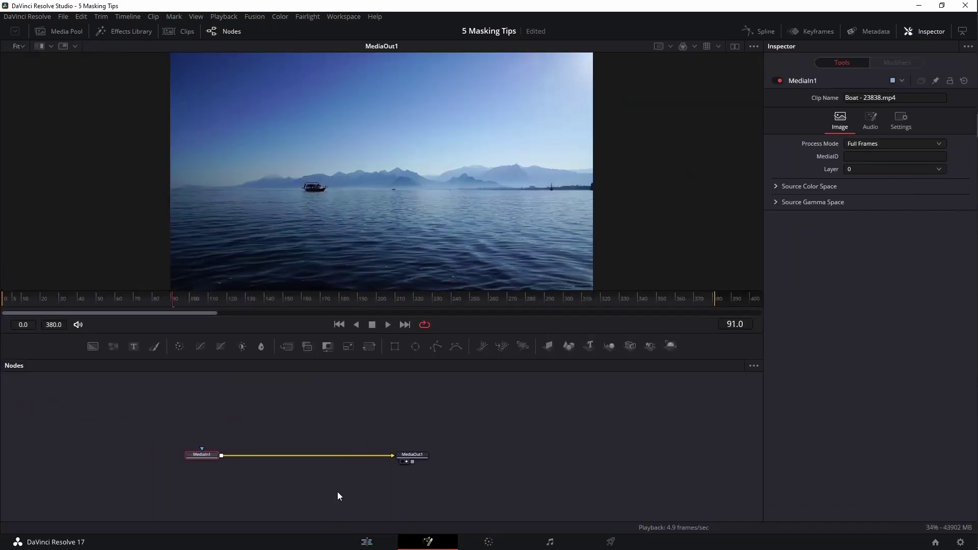
{"action": "left_click", "coordinate": [291, 418]}
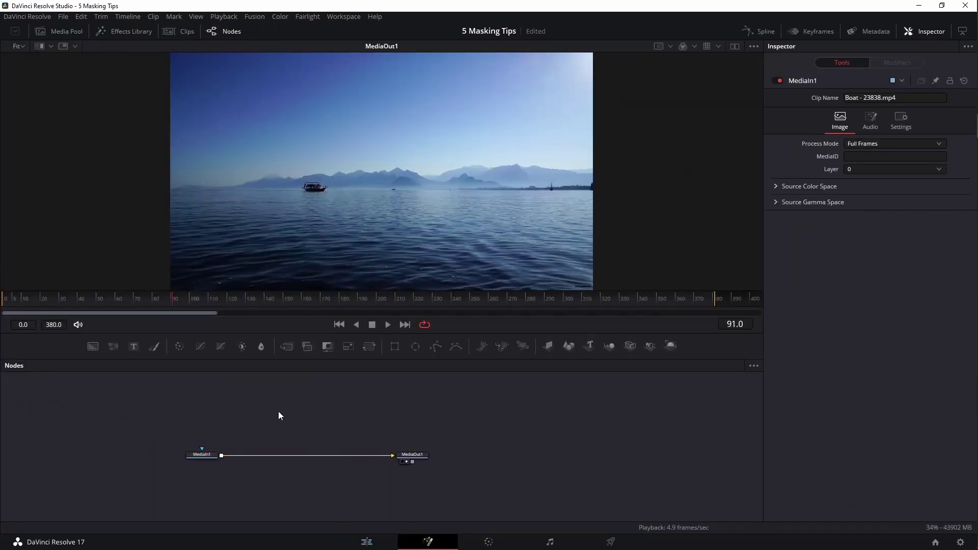
Step: Merge the Night Sky clip from the media pool over MediaIn1 and save the project
{"action": "left_click", "coordinate": [64, 31]}
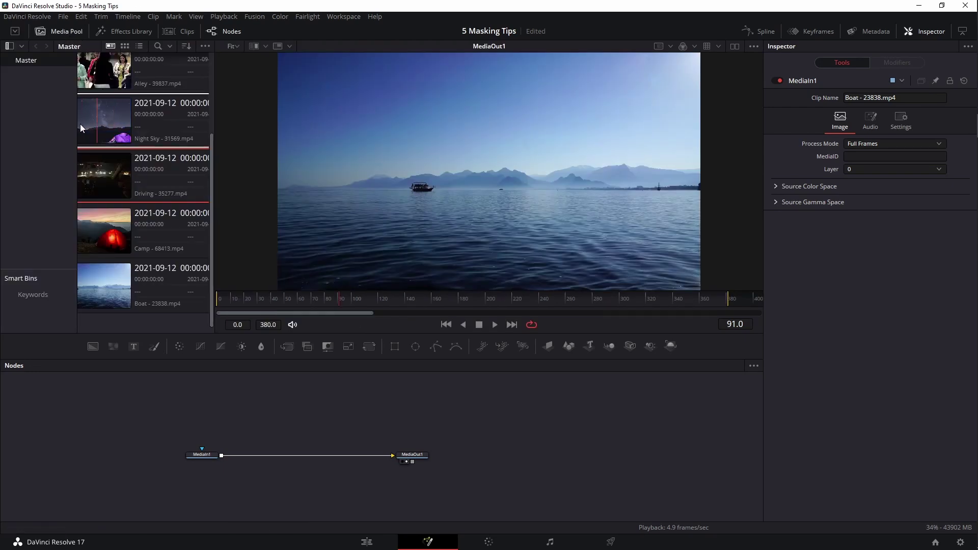
{"action": "left_click_drag", "start_coordinate": [106, 118], "coordinate": [219, 460]}
{"action": "left_click", "coordinate": [41, 31]}
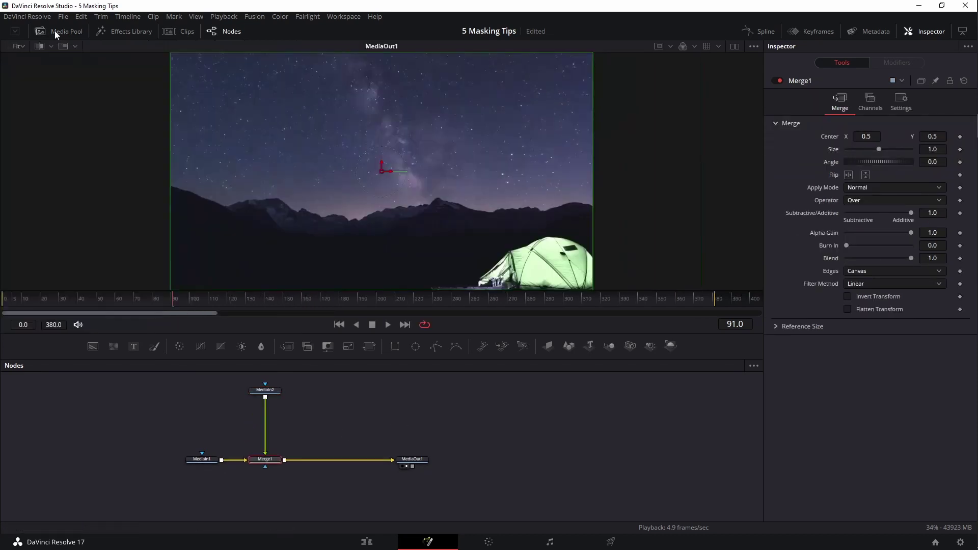
{"action": "key", "text": "ctrl+s"}
Step: With Merge1's Blend at about 0.61, move the night sky down to a Center Y of about 0.444 and enlarge it to about 1.17
{"action": "left_click_drag", "start_coordinate": [910, 259], "coordinate": [883, 259]}
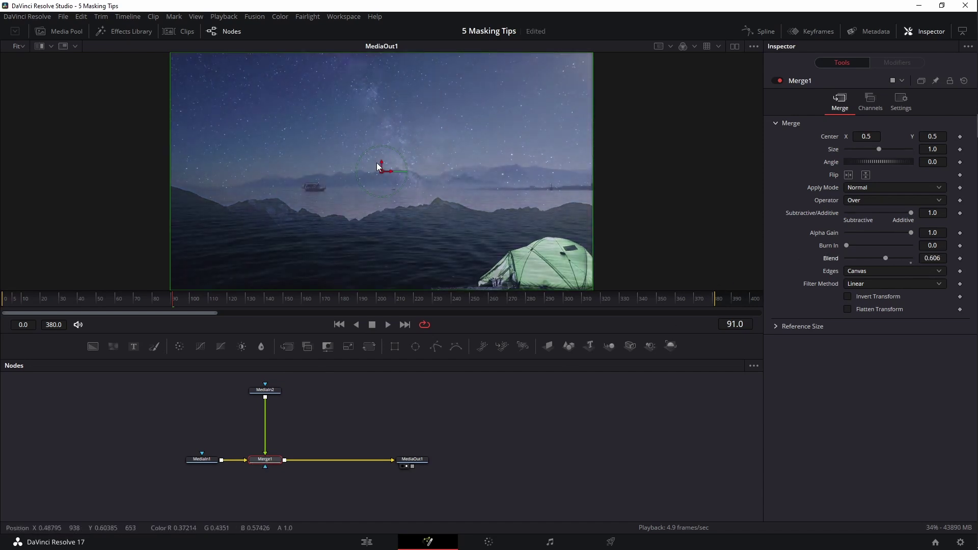
{"action": "left_click_drag", "start_coordinate": [378, 166], "coordinate": [381, 178]}
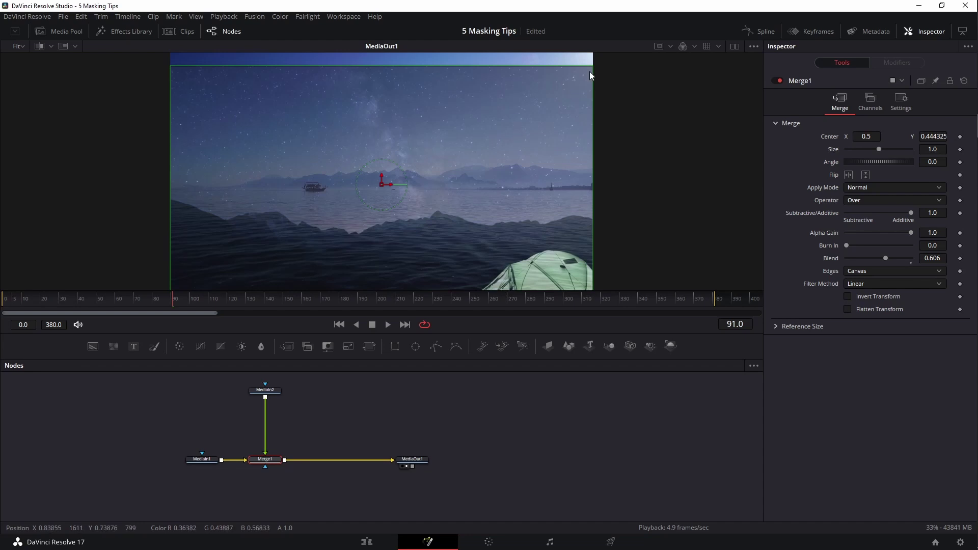
{"action": "scroll", "coordinate": [538, 127], "scroll_direction": "down", "scroll_amount": 1}
{"action": "left_click_drag", "start_coordinate": [543, 100], "coordinate": [541, 87]}
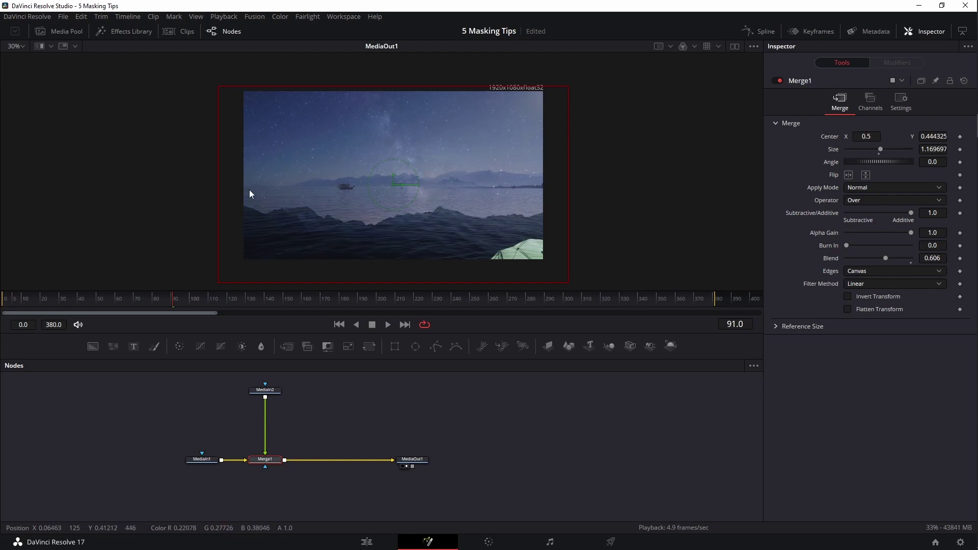
Step: Set Merge1's Blend back to 1.0
{"action": "left_click", "coordinate": [319, 425]}
{"action": "left_click", "coordinate": [252, 463]}
{"action": "left_click_drag", "start_coordinate": [885, 258], "coordinate": [924, 295]}
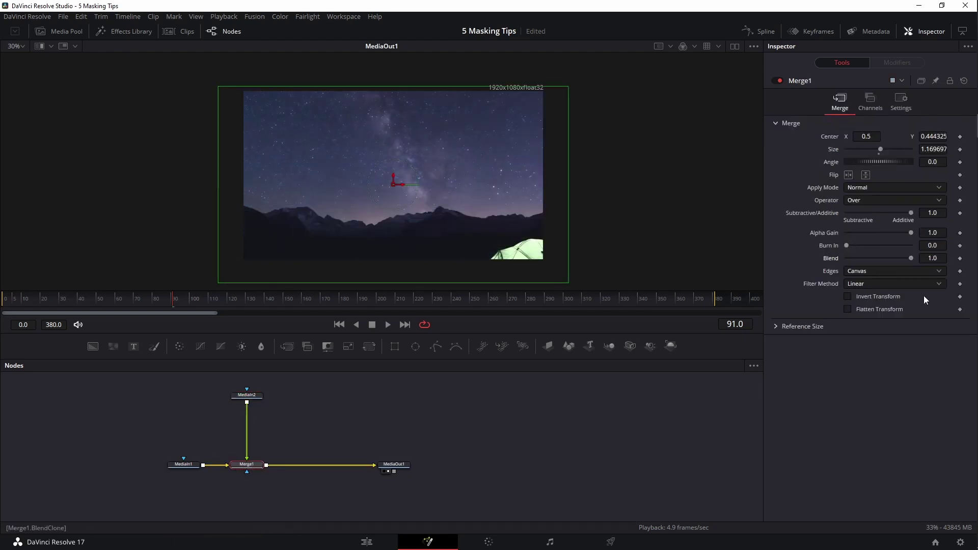
Step: Switch to side-by-side viewers and show the unmasked MediaIn1 boat clip in the second one
{"action": "left_click", "coordinate": [734, 45]}
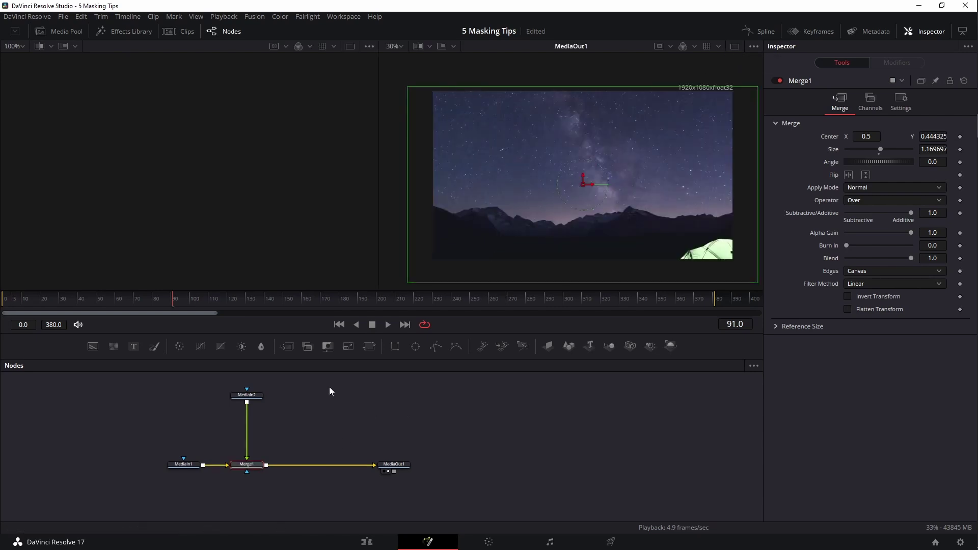
{"action": "left_click_drag", "start_coordinate": [185, 464], "coordinate": [191, 206]}
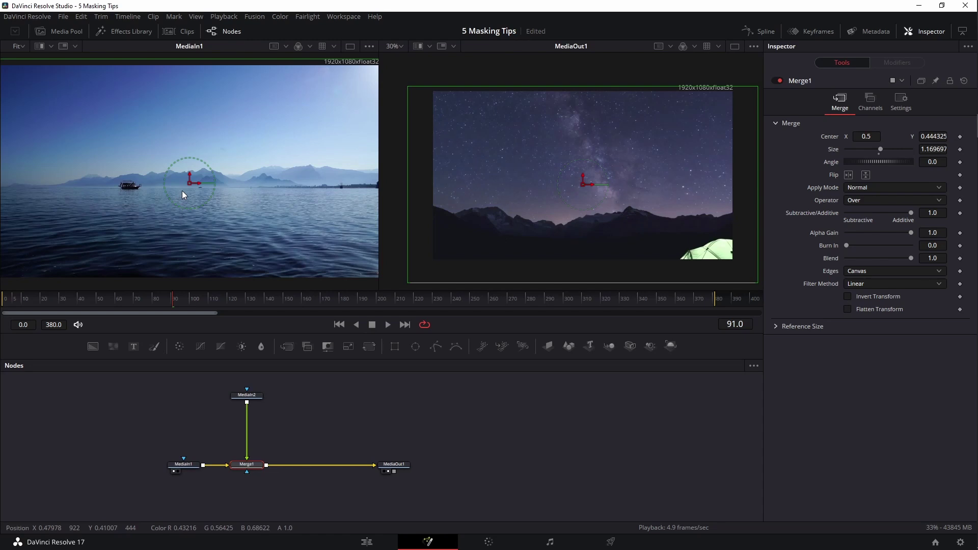
{"action": "scroll", "coordinate": [51, 186], "scroll_direction": "up", "scroll_amount": 5}
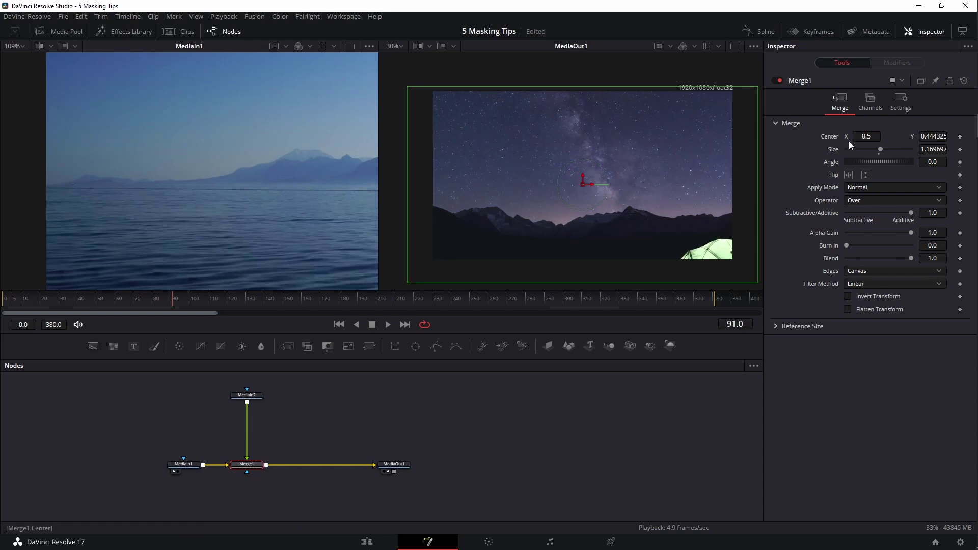
Step: Add a Polygon mask to Merge1 and start tracing the mountain ridge from the frame's left edge on the MediaIn1 image
{"action": "left_click", "coordinate": [436, 346]}
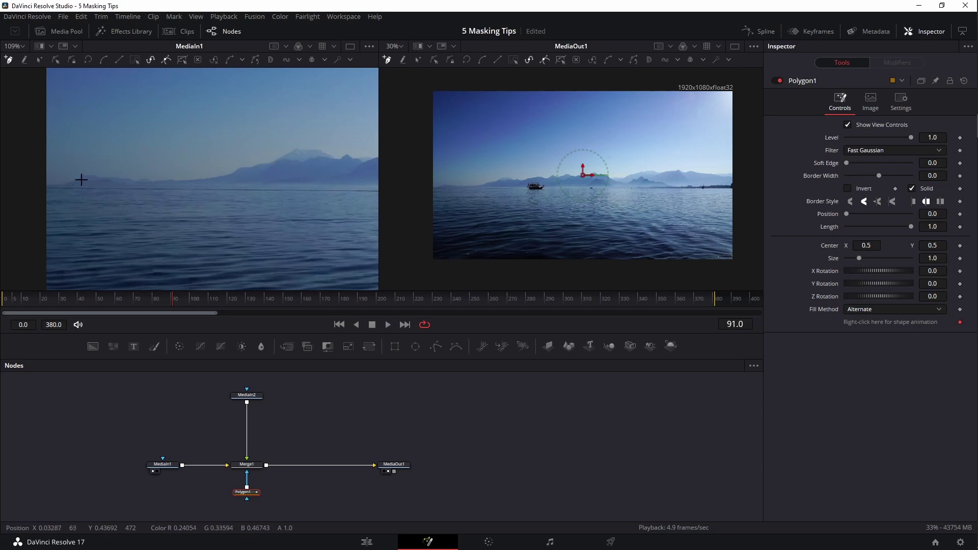
{"action": "scroll", "coordinate": [54, 178], "scroll_direction": "up", "scroll_amount": 4}
{"action": "left_click", "coordinate": [55, 178]}
{"action": "left_click", "coordinate": [91, 179]}
{"action": "left_click", "coordinate": [116, 178]}
{"action": "left_click", "coordinate": [147, 166]}
{"action": "left_click", "coordinate": [168, 152]}
{"action": "left_click", "coordinate": [195, 155]}
{"action": "left_click", "coordinate": [236, 161]}
{"action": "left_click", "coordinate": [285, 164]}
{"action": "left_click", "coordinate": [349, 167]}
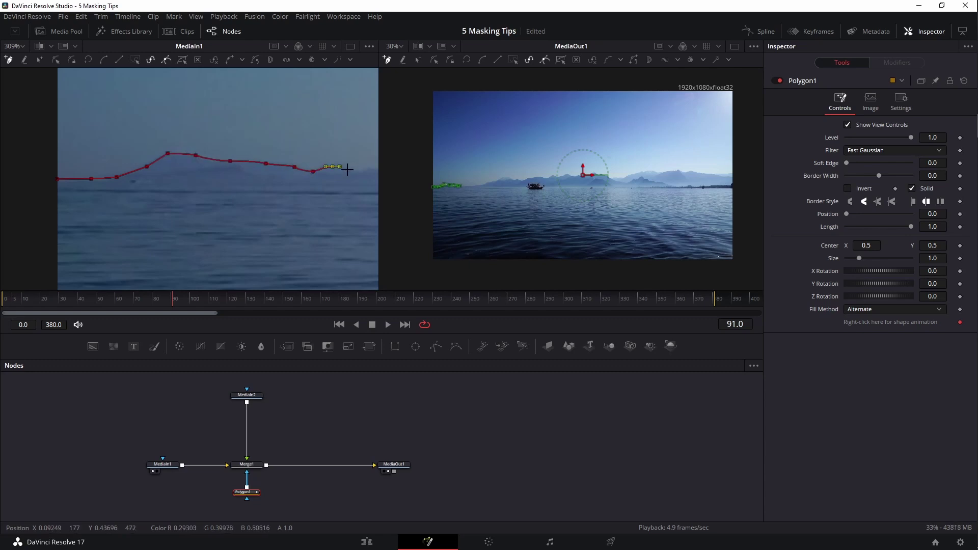
Step: Continue the polygon along the ridge above the boat to just past the middle of the frame
{"action": "left_click", "coordinate": [147, 212]}
{"action": "left_click", "coordinate": [159, 192]}
{"action": "left_click", "coordinate": [233, 204]}
{"action": "left_click", "coordinate": [300, 203]}
{"action": "left_click", "coordinate": [359, 187]}
{"action": "left_click", "coordinate": [356, 188]}
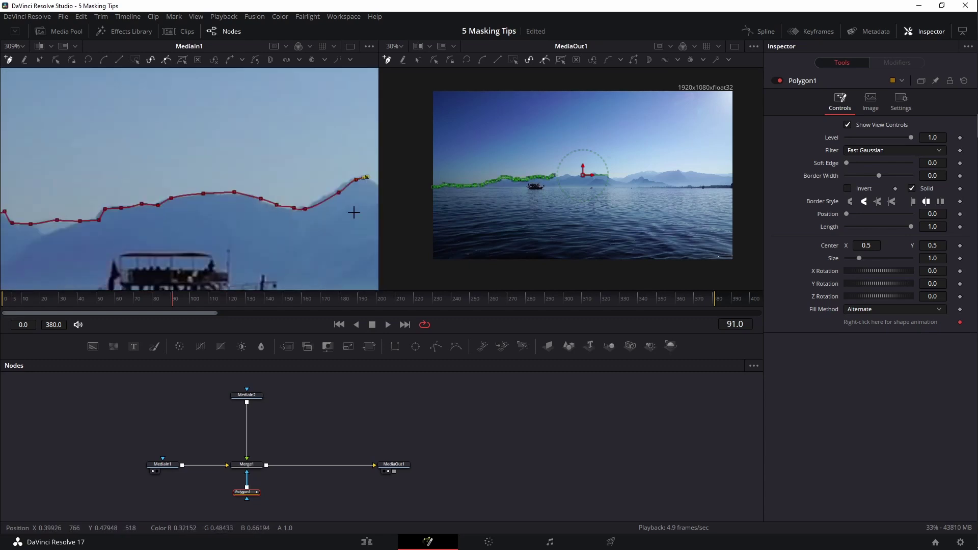
{"action": "left_click", "coordinate": [182, 157]}
{"action": "left_click", "coordinate": [188, 165]}
{"action": "left_click", "coordinate": [196, 170]}
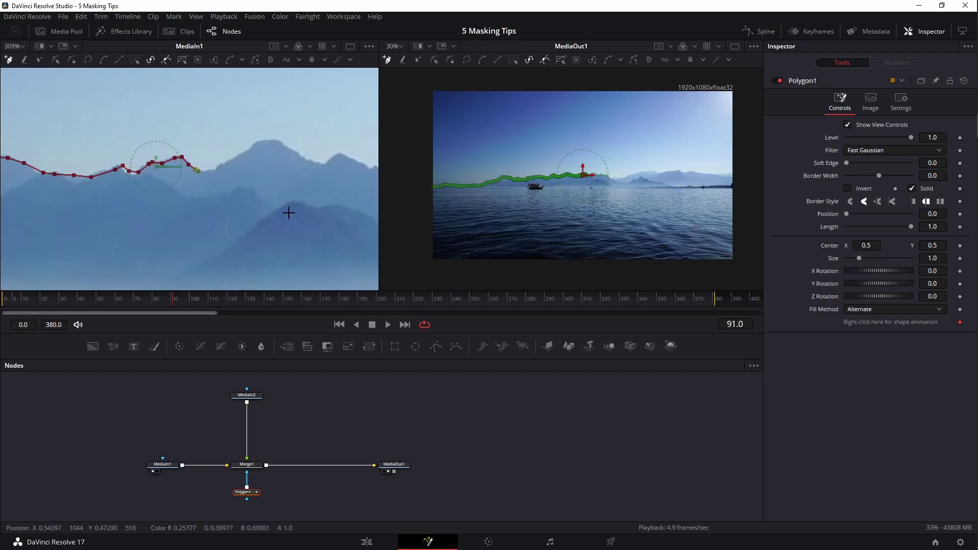
Step: Trace the rest of the mountain ridge with polygon points toward the frame's right edge
{"action": "left_click", "coordinate": [286, 141]}
{"action": "left_click", "coordinate": [231, 201]}
{"action": "left_click", "coordinate": [270, 147]}
{"action": "left_click", "coordinate": [356, 147]}
{"action": "left_click", "coordinate": [220, 152]}
{"action": "scroll", "coordinate": [220, 212], "scroll_direction": "down", "scroll_amount": 5}
{"action": "left_click", "coordinate": [196, 199]}
Step: Carry the polygon outside the frame around the sky and close it at its first point on the left edge
{"action": "left_click", "coordinate": [739, 173]}
{"action": "left_click", "coordinate": [742, 69]}
{"action": "left_click", "coordinate": [226, 117]}
{"action": "left_click", "coordinate": [228, 206]}
{"action": "left_click", "coordinate": [229, 252]}
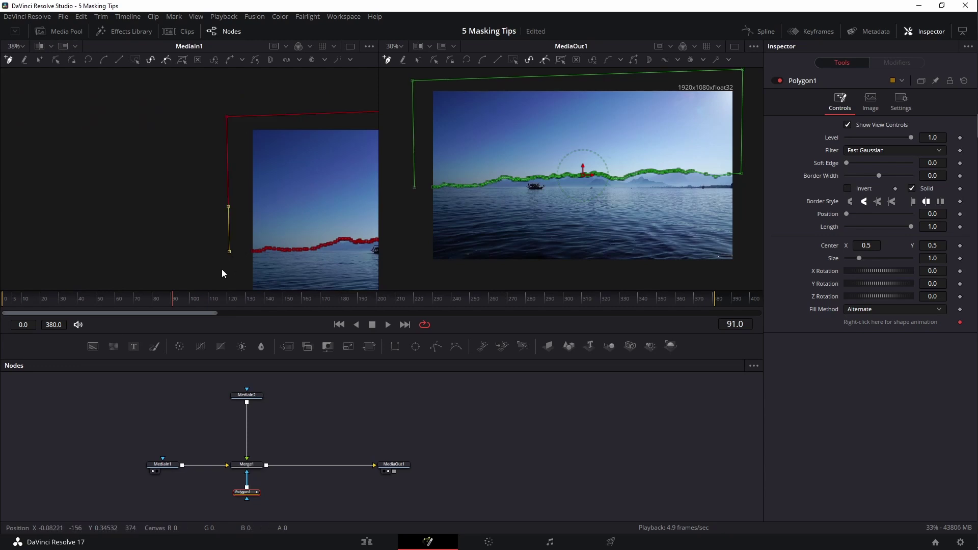
{"action": "scroll", "coordinate": [170, 234], "scroll_direction": "down", "scroll_amount": 3}
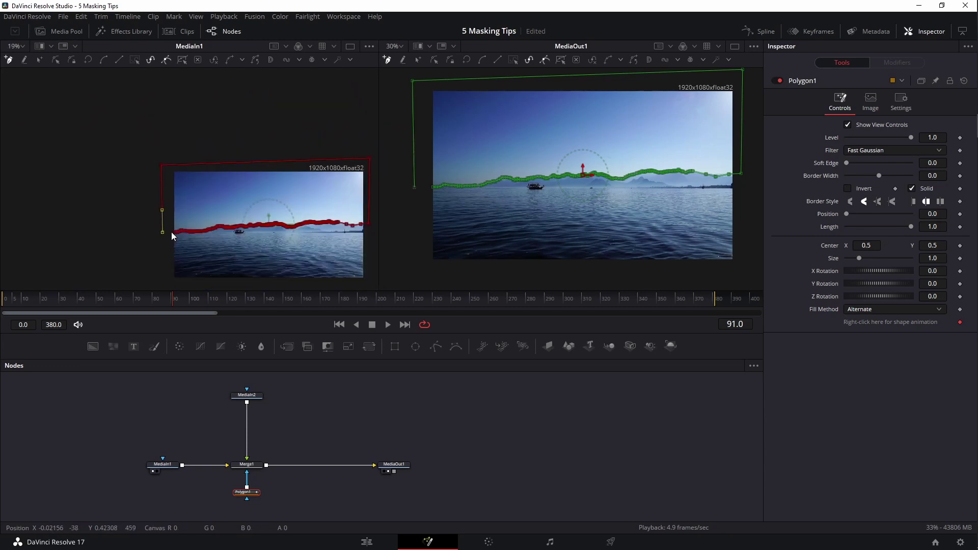
{"action": "scroll", "coordinate": [171, 231], "scroll_direction": "up", "scroll_amount": 4}
{"action": "left_click", "coordinate": [178, 234]}
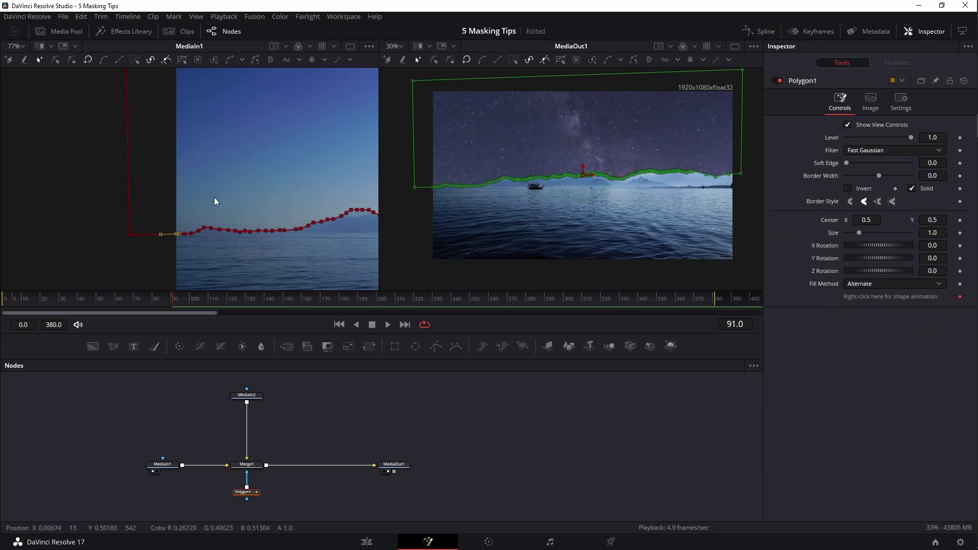
{"action": "scroll", "coordinate": [246, 182], "scroll_direction": "down", "scroll_amount": 3}
{"action": "scroll", "coordinate": [139, 155], "scroll_direction": "up", "scroll_amount": 2}
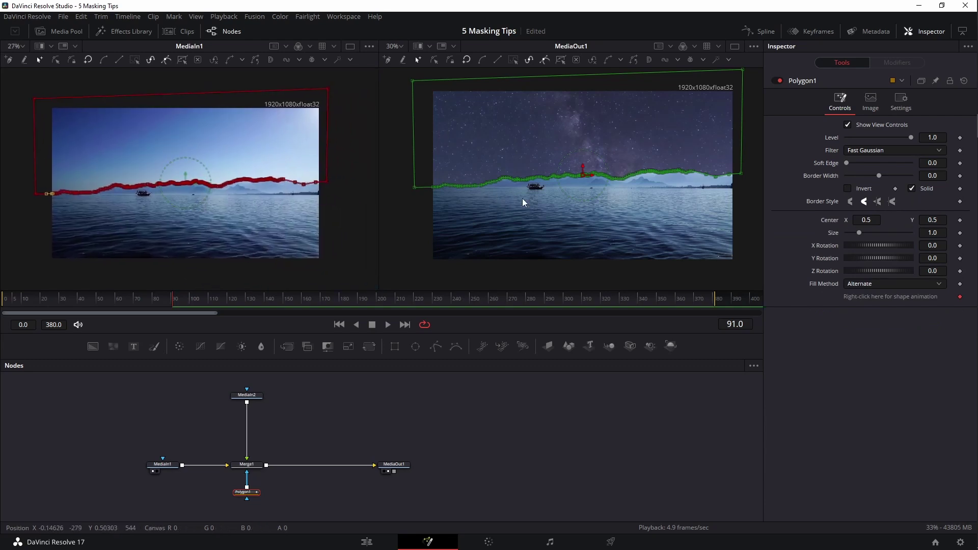
Step: Check the masked ridge in the composite and set Polygon1's Soft Edge to about 0.0027
{"action": "left_click", "coordinate": [346, 433]}
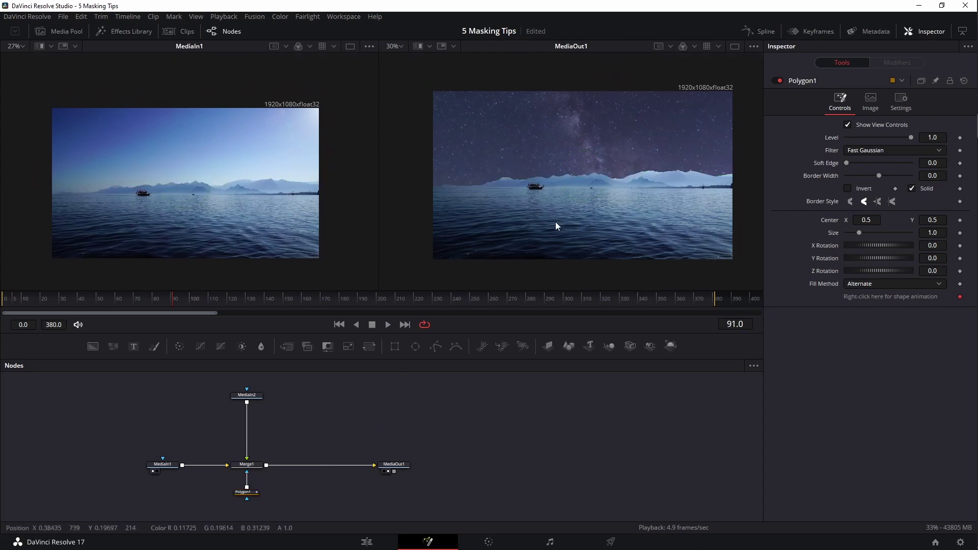
{"action": "scroll", "coordinate": [555, 222], "scroll_direction": "up", "scroll_amount": 4}
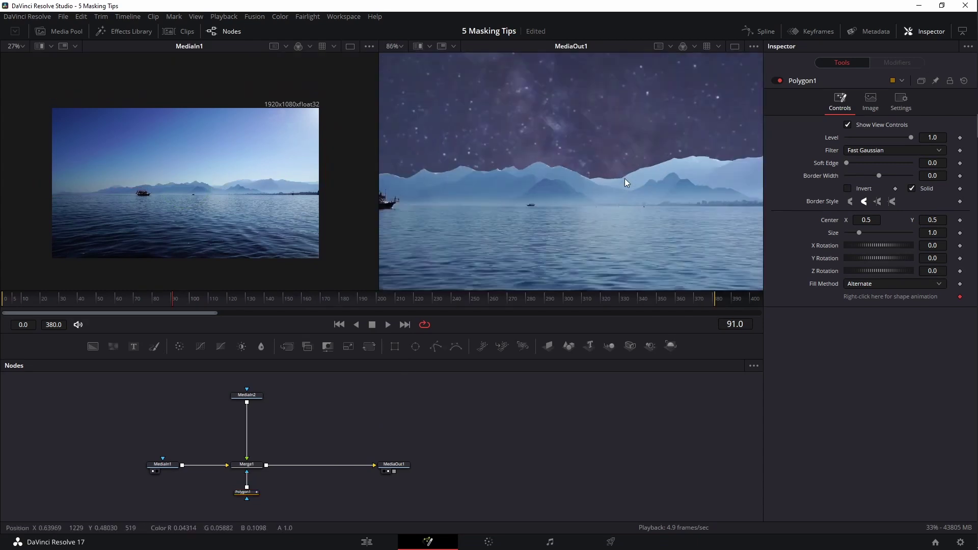
{"action": "left_click", "coordinate": [249, 497]}
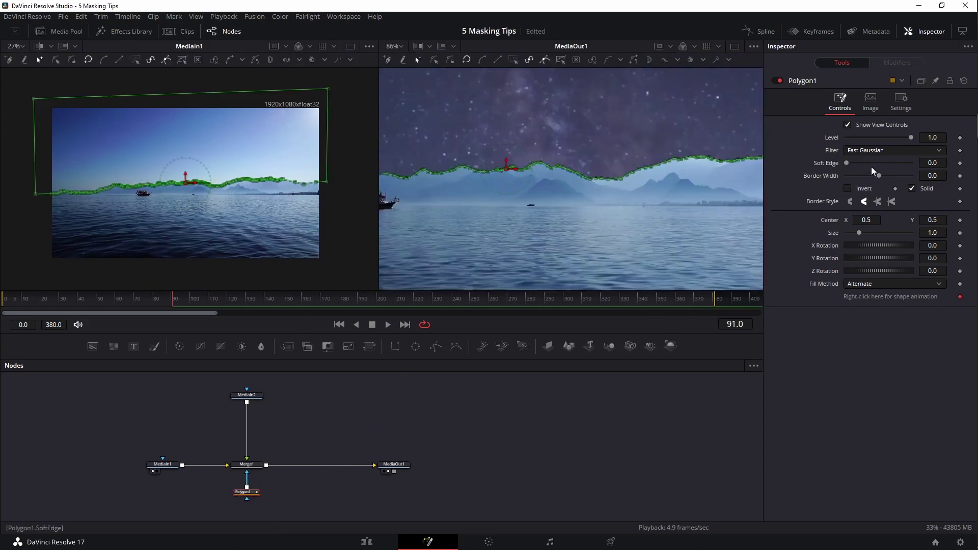
{"action": "left_click_drag", "start_coordinate": [847, 163], "coordinate": [846, 162]}
{"action": "left_click", "coordinate": [472, 400]}
{"action": "scroll", "coordinate": [517, 218], "scroll_direction": "down", "scroll_amount": 2}
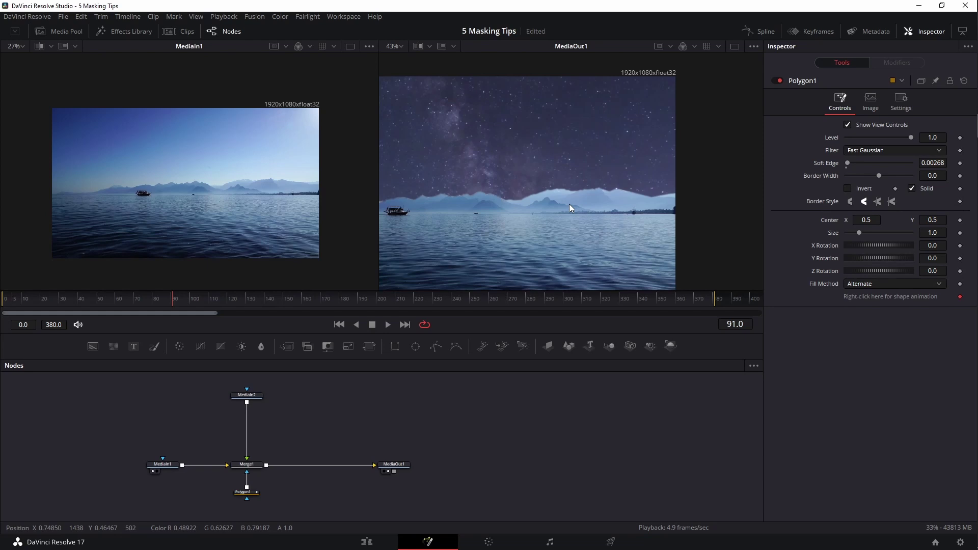
Step: Set Polygon1's Border Width to 0.0025 and its Soft Edge to about 0.001
{"action": "scroll", "coordinate": [480, 200], "scroll_direction": "up", "scroll_amount": 4}
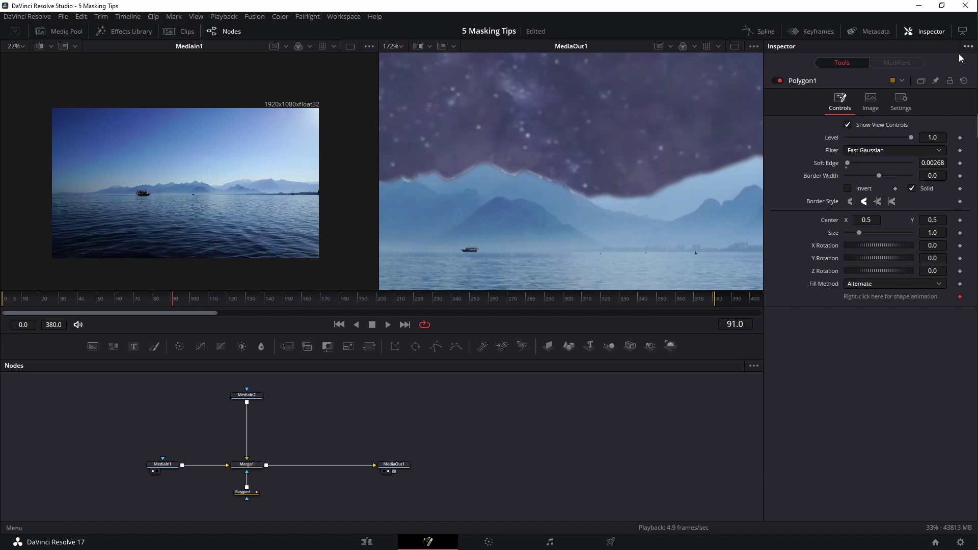
{"action": "left_click_drag", "start_coordinate": [878, 176], "coordinate": [882, 177]}
{"action": "scroll", "coordinate": [567, 182], "scroll_direction": "down", "scroll_amount": 4}
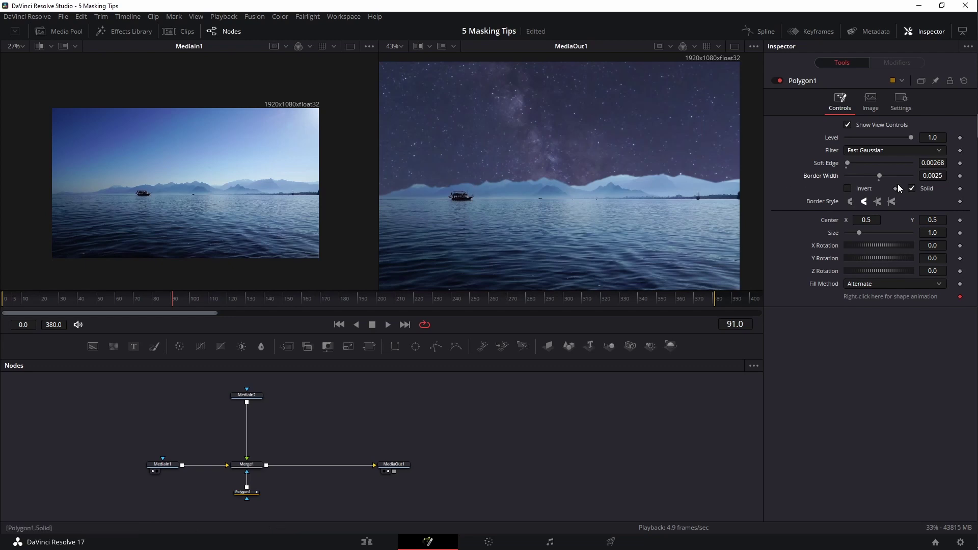
{"action": "scroll", "coordinate": [490, 129], "scroll_direction": "down", "scroll_amount": 1}
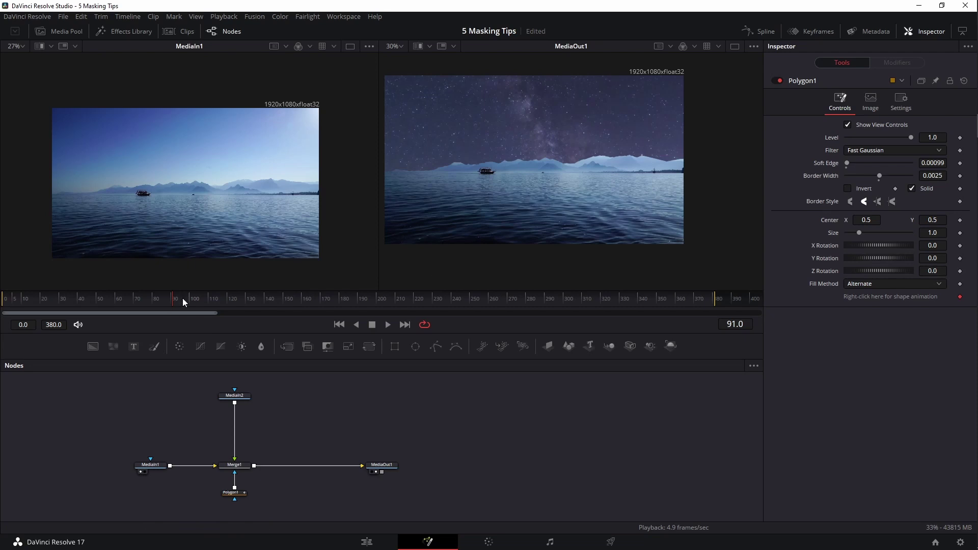
Step: Play back the composite to check the replaced sky's movement and move the playhead to frame 80
{"action": "left_click_drag", "start_coordinate": [182, 298], "coordinate": [43, 298]}
{"action": "key", "text": "space"}
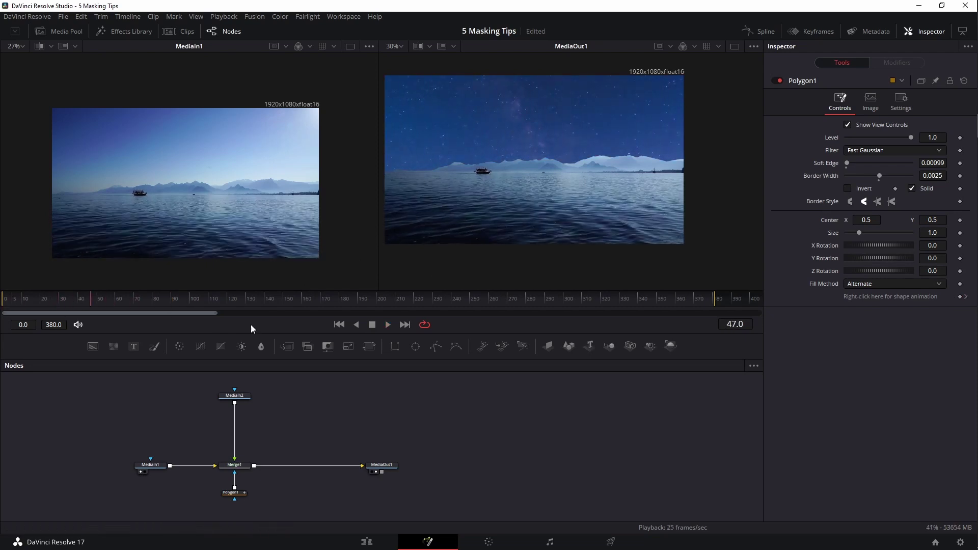
{"action": "mouse_move", "coordinate": [167, 306]}
{"action": "left_mouse_down"}
{"action": "mouse_move", "coordinate": [219, 309]}
{"action": "mouse_move", "coordinate": [105, 310]}
{"action": "mouse_move", "coordinate": [165, 309]}
{"action": "mouse_move", "coordinate": [155, 299]}
{"action": "left_mouse_up"}
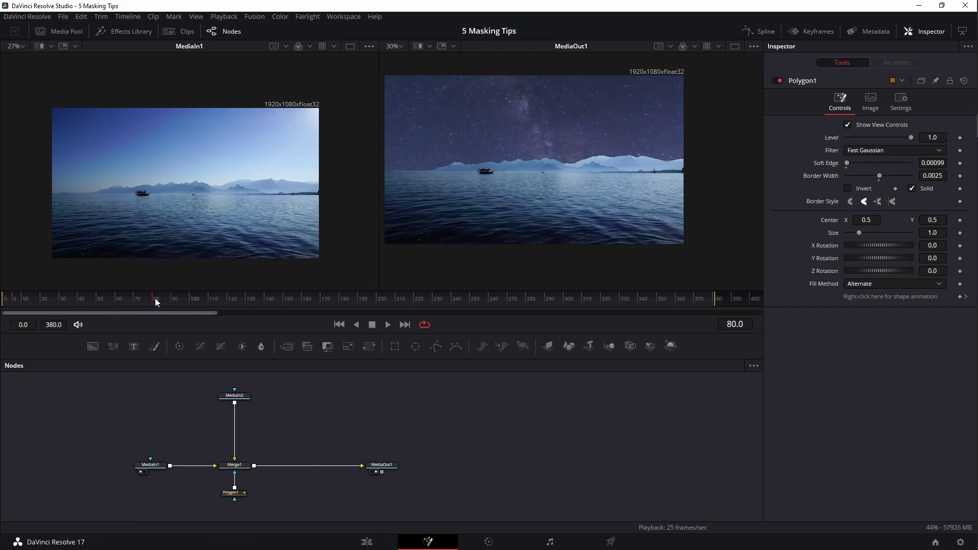
Step: Trim the Night Sky clip in MediaIn2 to start at frame 80 and check the sky near the clip's beginning
{"action": "left_click", "coordinate": [243, 396]}
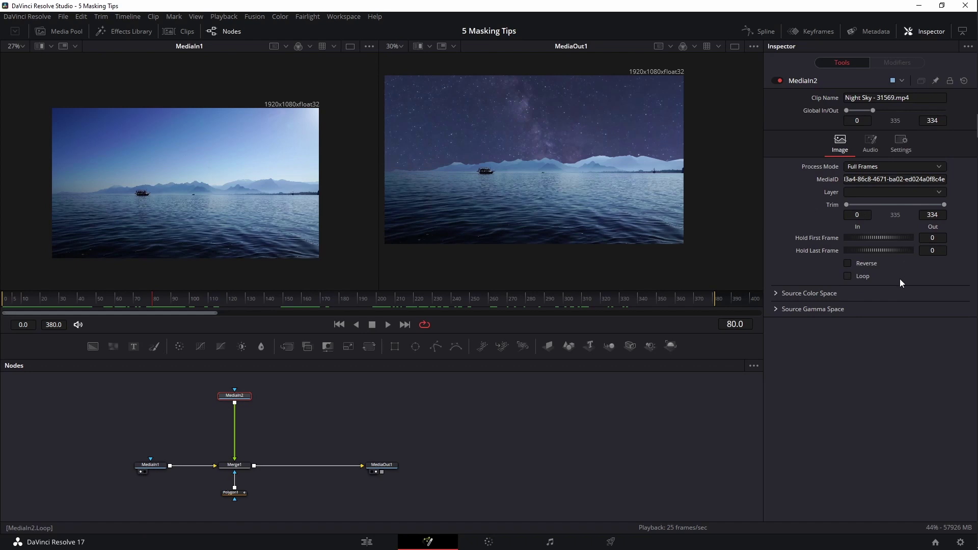
{"action": "left_click", "coordinate": [865, 216]}
{"action": "type", "text": "8"}
{"action": "key", "text": "Return"}
{"action": "mouse_move", "coordinate": [151, 299]}
{"action": "left_mouse_down"}
{"action": "mouse_move", "coordinate": [5, 304]}
{"action": "mouse_move", "coordinate": [156, 305]}
{"action": "mouse_move", "coordinate": [137, 304]}
{"action": "left_mouse_up"}
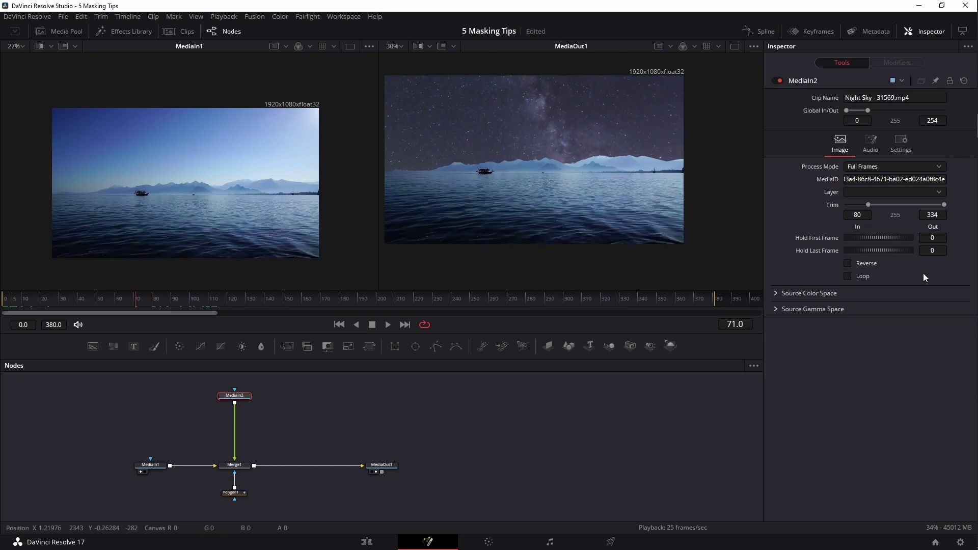
Step: Turn on looping for the Night Sky clip in MediaIn2 and check the sky by scrubbing and playing the composite
{"action": "left_click", "coordinate": [848, 276]}
{"action": "left_click_drag", "start_coordinate": [606, 305], "coordinate": [707, 303]}
{"action": "key", "text": "space"}
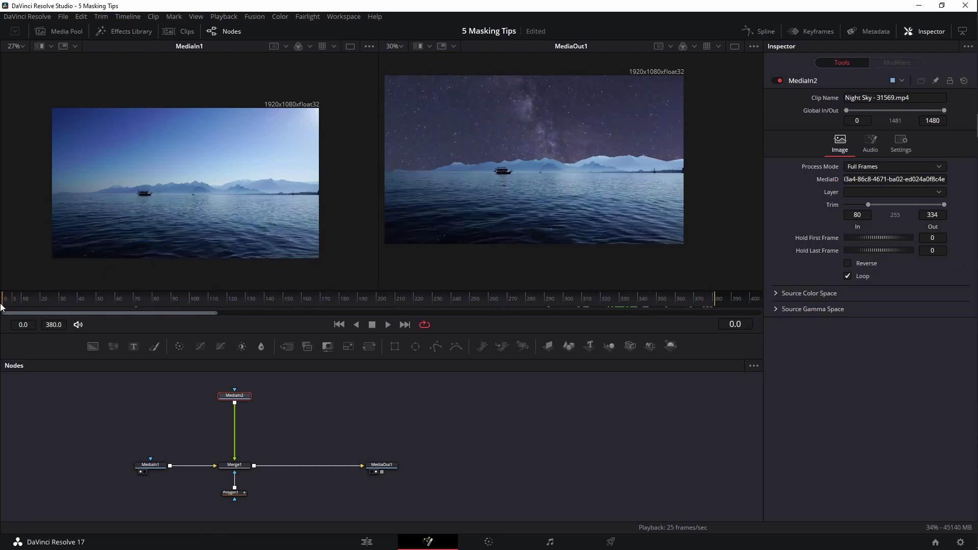
{"action": "key", "text": "space"}
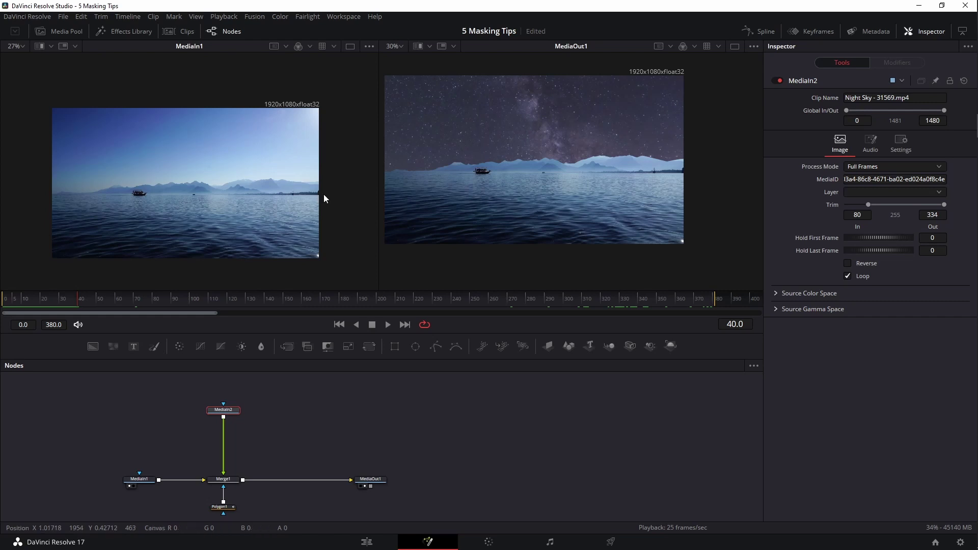
Step: Insert a Color Corrector between MediaIn2 and Merge1 and tint the sky blue with Tint about 0.576 and Strength about 0.2485
{"action": "left_click", "coordinate": [179, 346]}
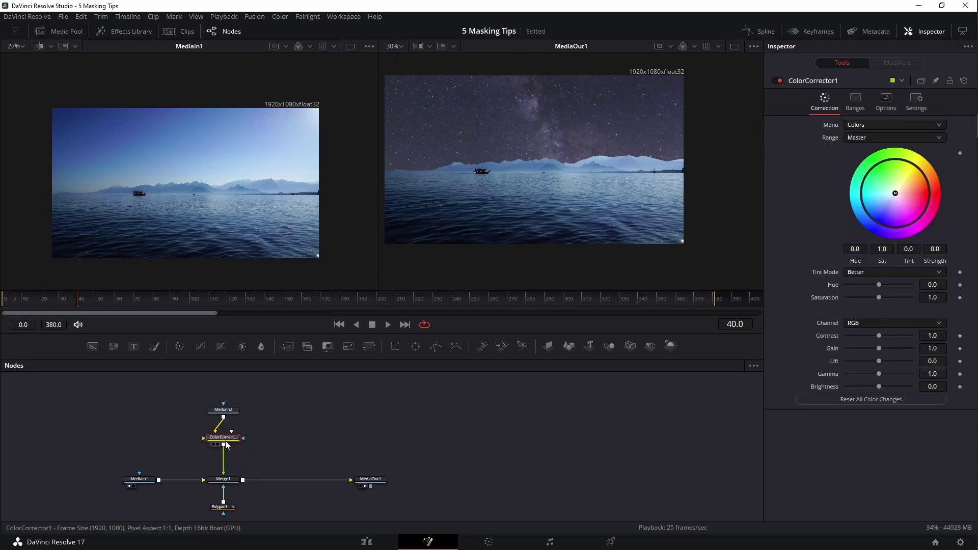
{"action": "mouse_move", "coordinate": [895, 193]}
{"action": "left_mouse_down"}
{"action": "mouse_move", "coordinate": [883, 211]}
{"action": "mouse_move", "coordinate": [894, 233]}
{"action": "mouse_move", "coordinate": [880, 201]}
{"action": "left_mouse_up"}
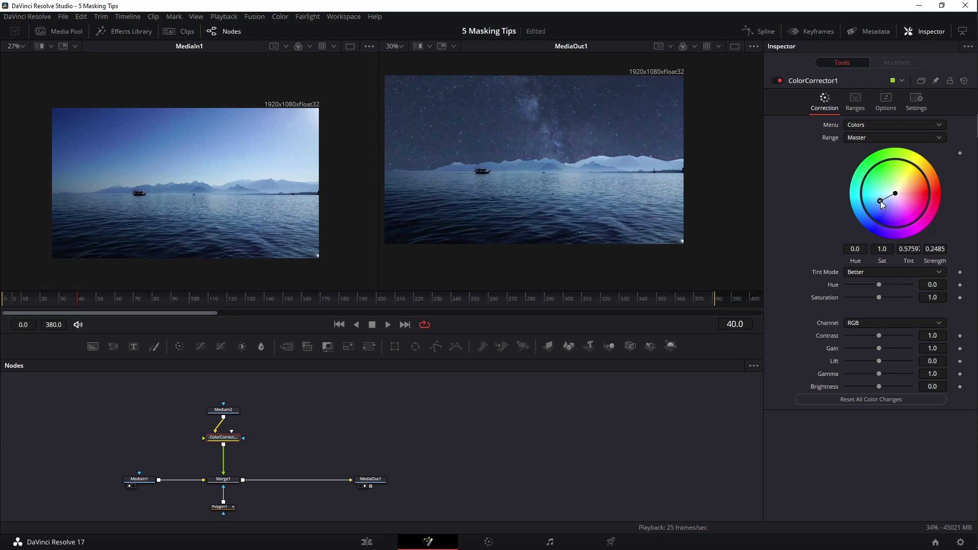
{"action": "scroll", "coordinate": [350, 422], "scroll_direction": "right", "scroll_amount": 1}
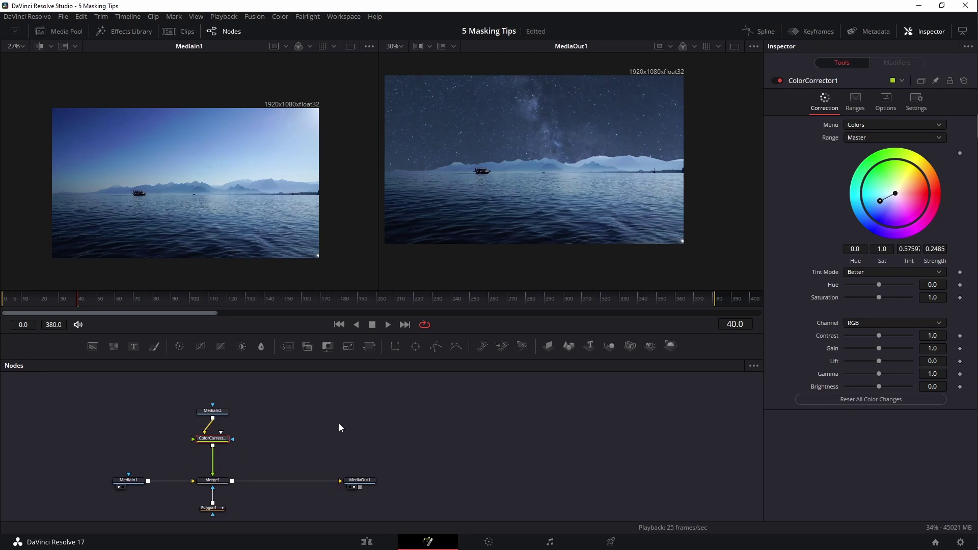
Step: Set Polygon1's Soft Edge to about 0.0315 and return to a single viewer showing MediaOut1
{"action": "left_click", "coordinate": [210, 508]}
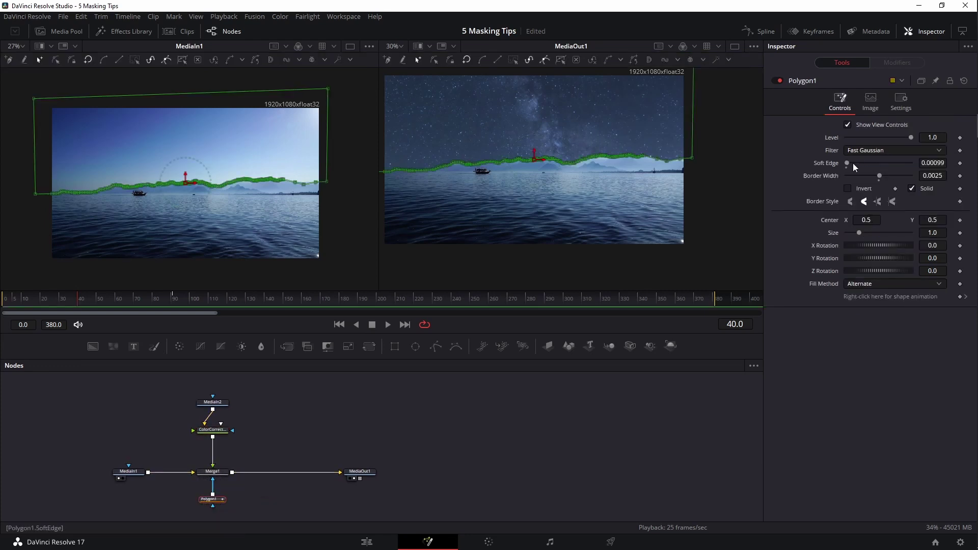
{"action": "left_click_drag", "start_coordinate": [846, 163], "coordinate": [860, 162]}
{"action": "left_click", "coordinate": [505, 440]}
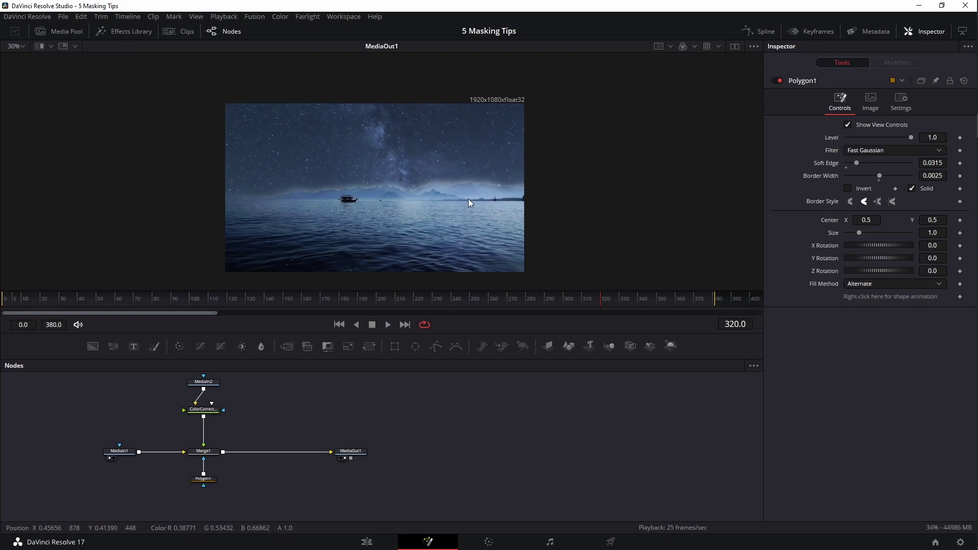
Step: Move Polygon1 further below Merge1 and paste an unconnected copy of it beside the original
{"action": "left_click", "coordinate": [210, 486]}
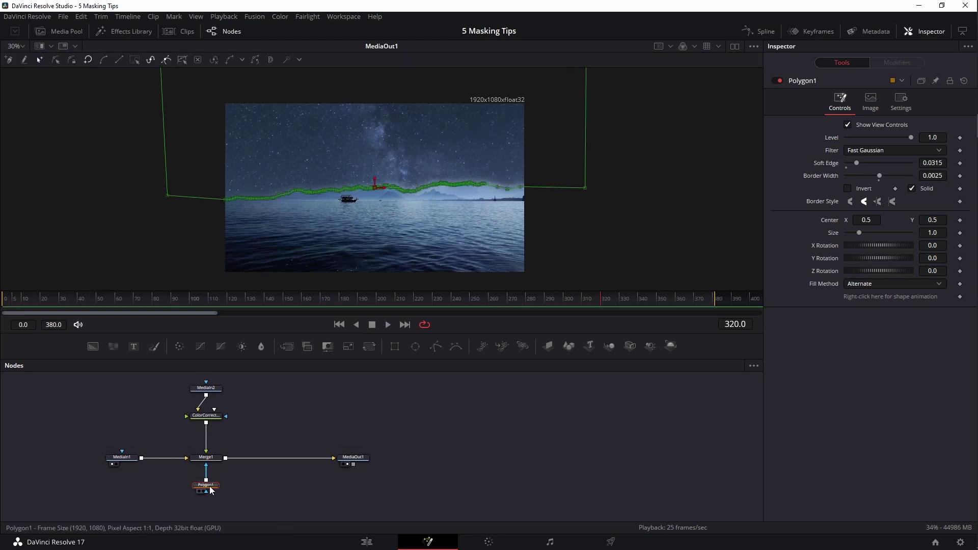
{"action": "left_click_drag", "start_coordinate": [210, 490], "coordinate": [210, 504]}
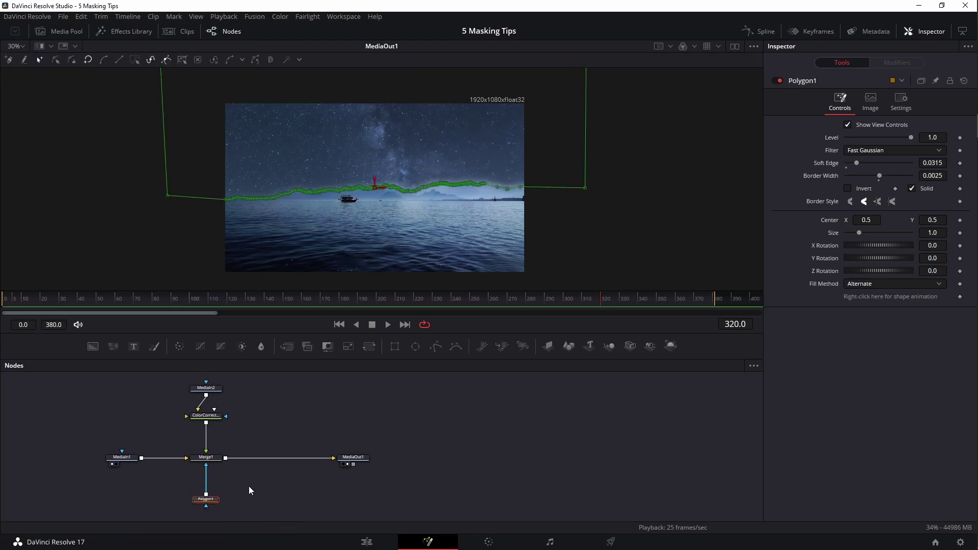
{"action": "left_click", "coordinate": [308, 494]}
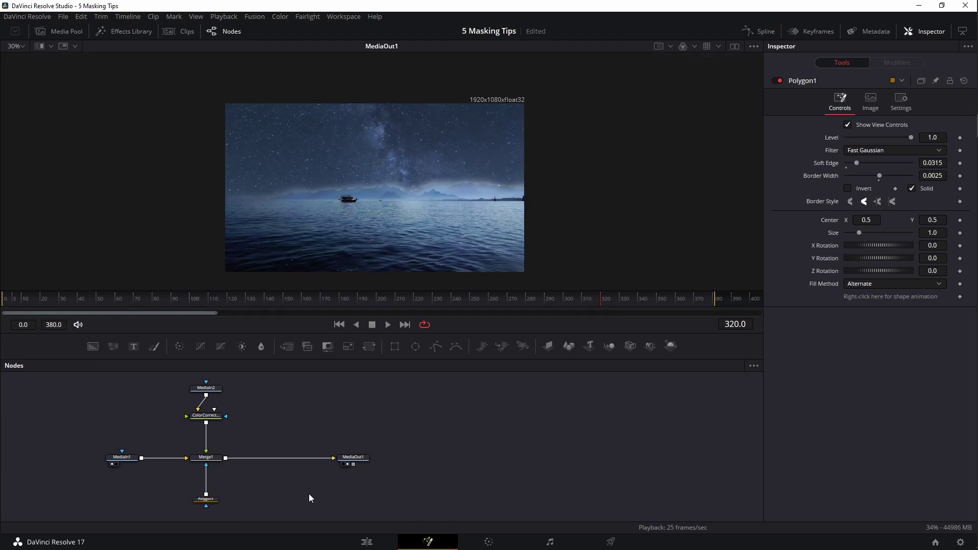
{"action": "key", "text": "ctrl+v"}
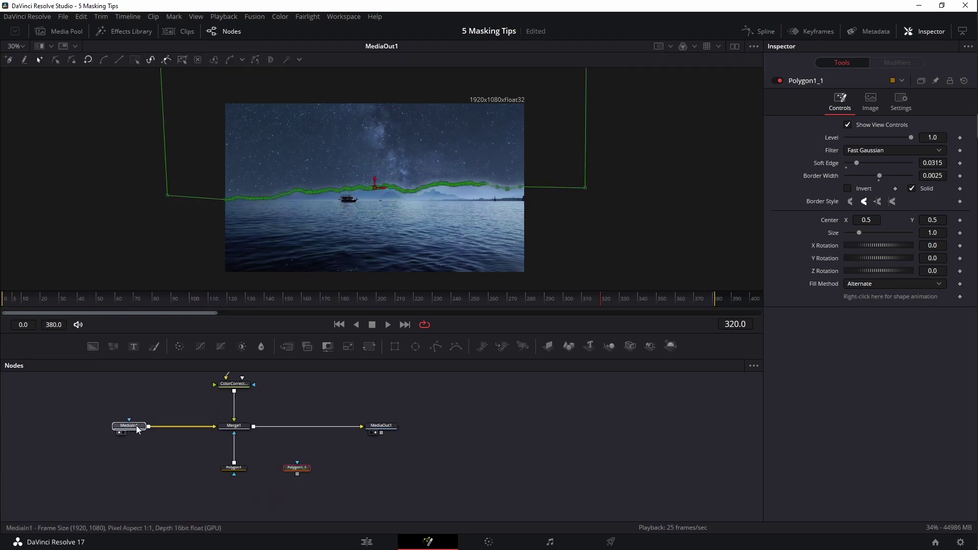
Step: Insert a second Merge between Merge1 and MediaOut1 and feed MediaIn1 into its foreground
{"action": "left_click", "coordinate": [129, 426]}
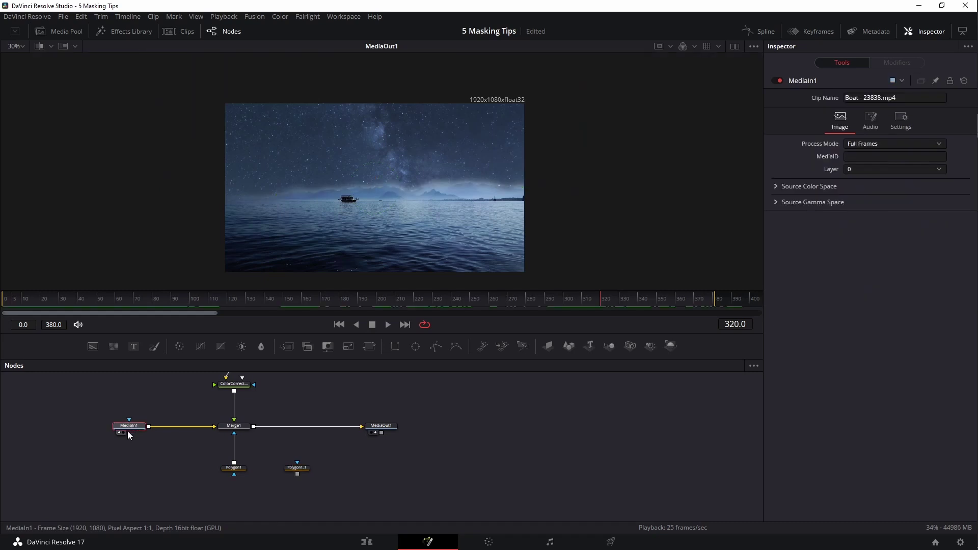
{"action": "left_click", "coordinate": [214, 437]}
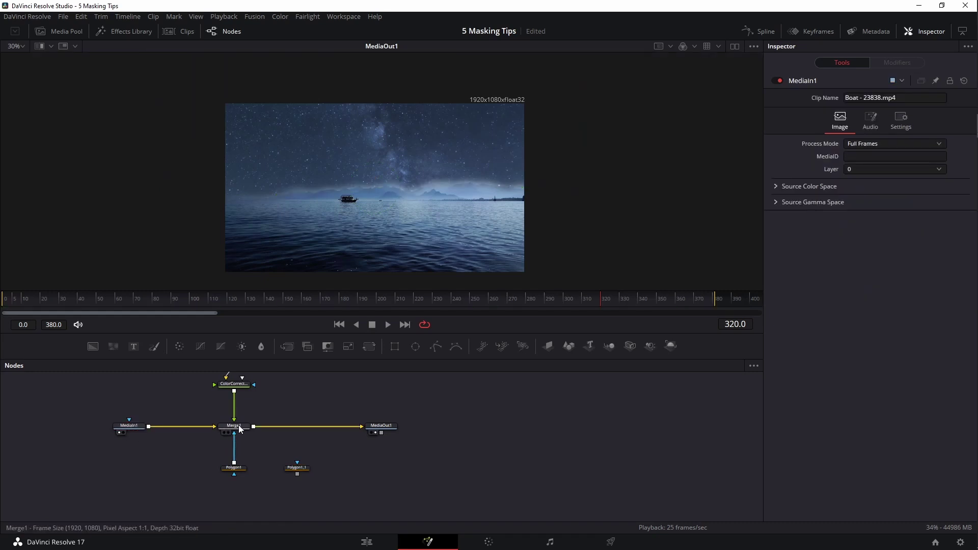
{"action": "left_click", "coordinate": [239, 429]}
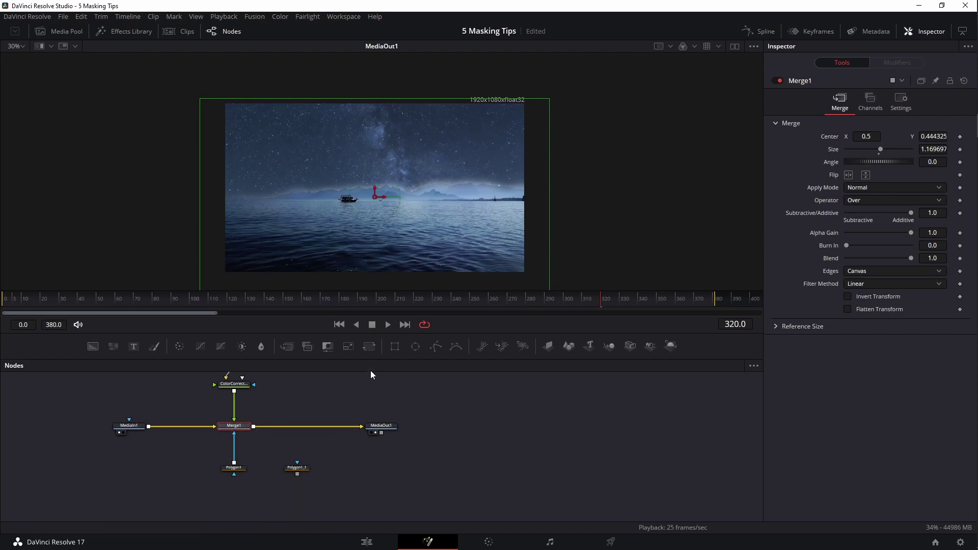
{"action": "left_click", "coordinate": [286, 347]}
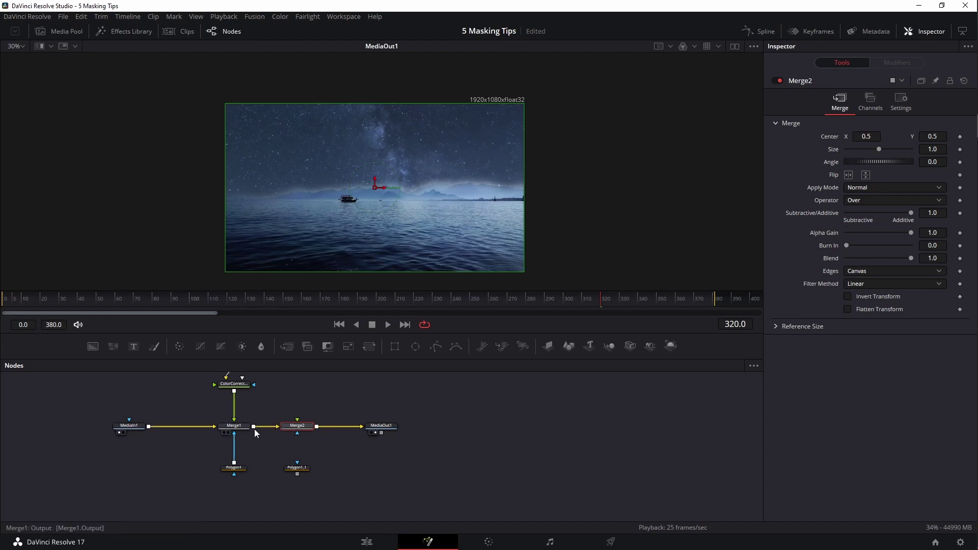
{"action": "mouse_move", "coordinate": [130, 429]}
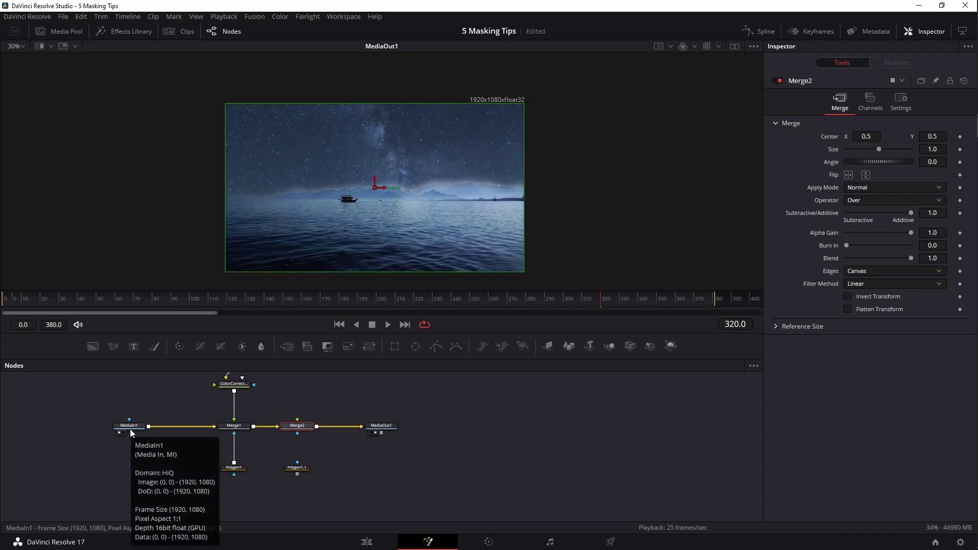
{"action": "left_click_drag", "start_coordinate": [143, 423], "coordinate": [301, 429]}
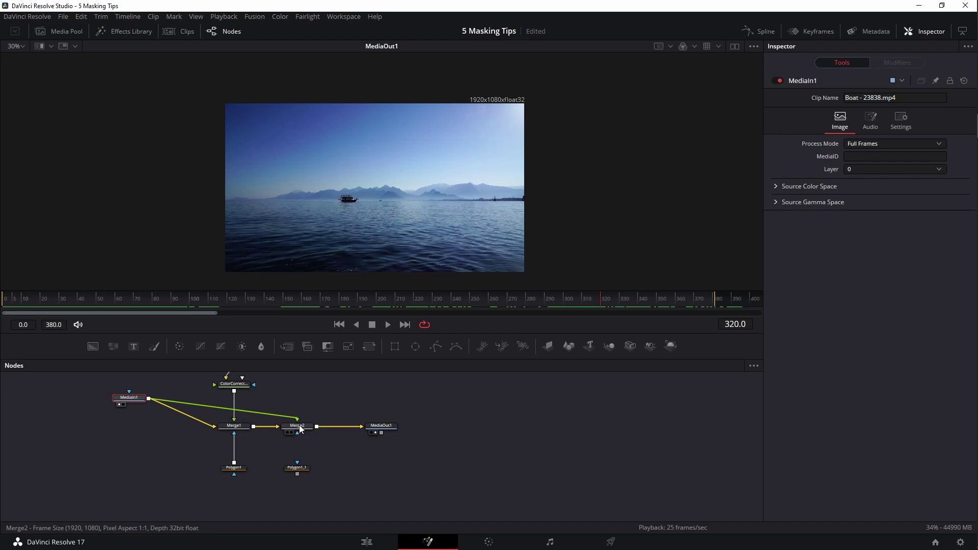
Step: Tidy the MediaIn1 to Merge2 connection with two pipe routers running above the main node row and realign MediaIn1 with Merge1
{"action": "left_click_drag", "start_coordinate": [128, 398], "coordinate": [107, 398]}
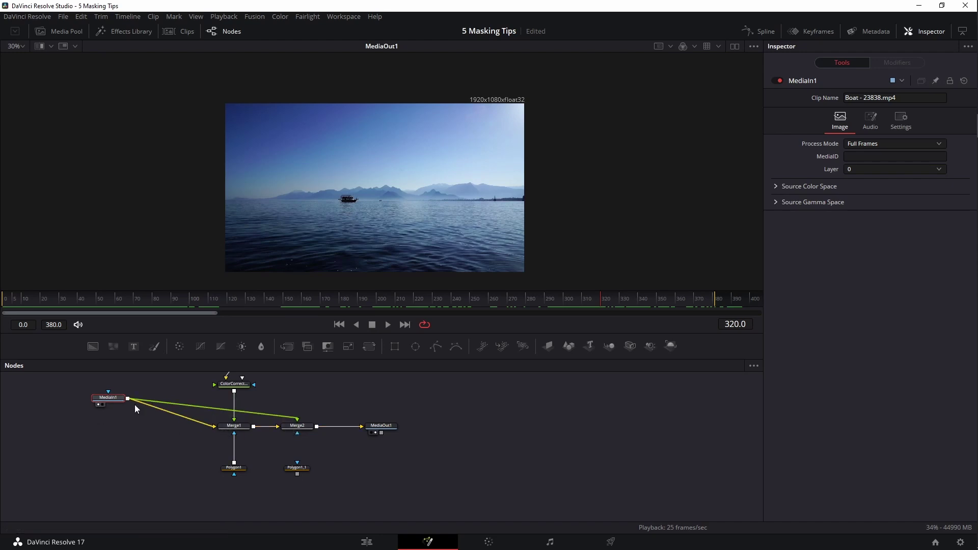
{"action": "left_click", "coordinate": [212, 409], "text": "ctrl"}
{"action": "left_click_drag", "start_coordinate": [211, 408], "coordinate": [297, 399]}
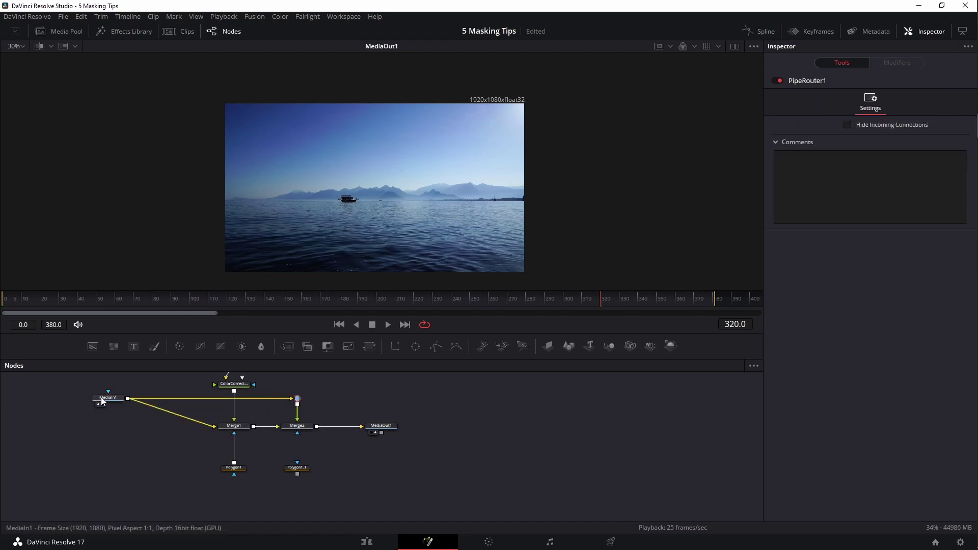
{"action": "left_click_drag", "start_coordinate": [101, 401], "coordinate": [80, 416]}
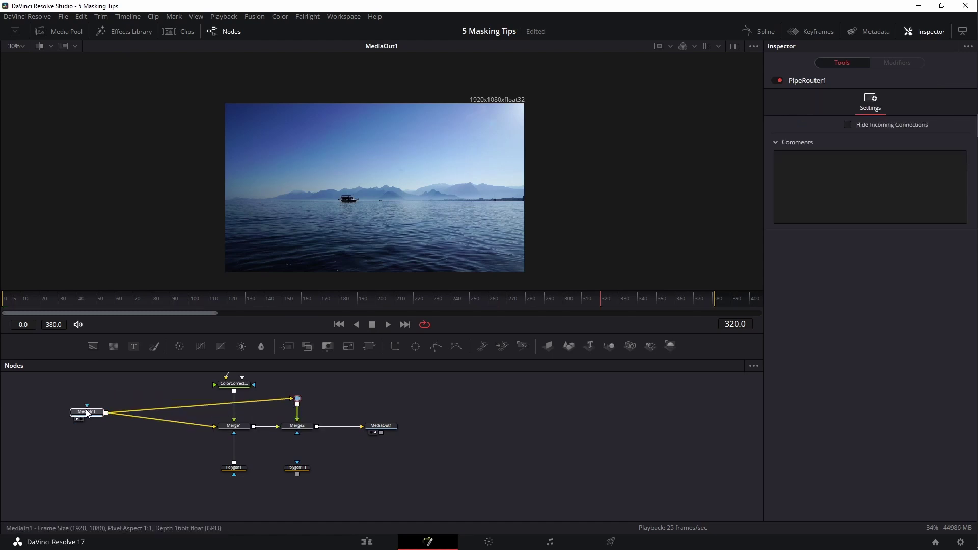
{"action": "left_click", "coordinate": [172, 407], "text": "ctrl"}
{"action": "left_click_drag", "start_coordinate": [177, 402], "coordinate": [177, 399]}
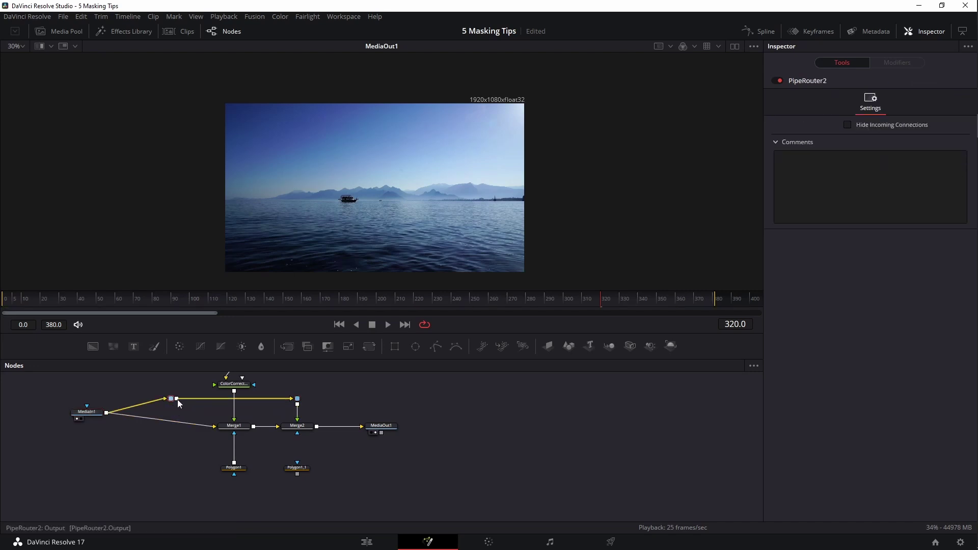
{"action": "left_click_drag", "start_coordinate": [84, 412], "coordinate": [83, 426]}
Step: Connect Polygon1_1 as the effect mask of Merge2 and invert it
{"action": "left_click", "coordinate": [296, 425]}
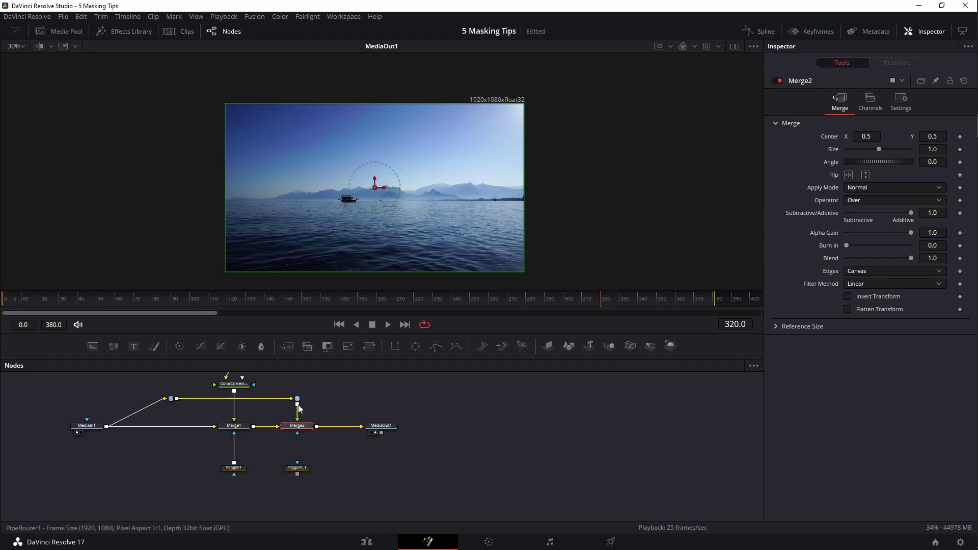
{"action": "left_click_drag", "start_coordinate": [298, 475], "coordinate": [297, 427]}
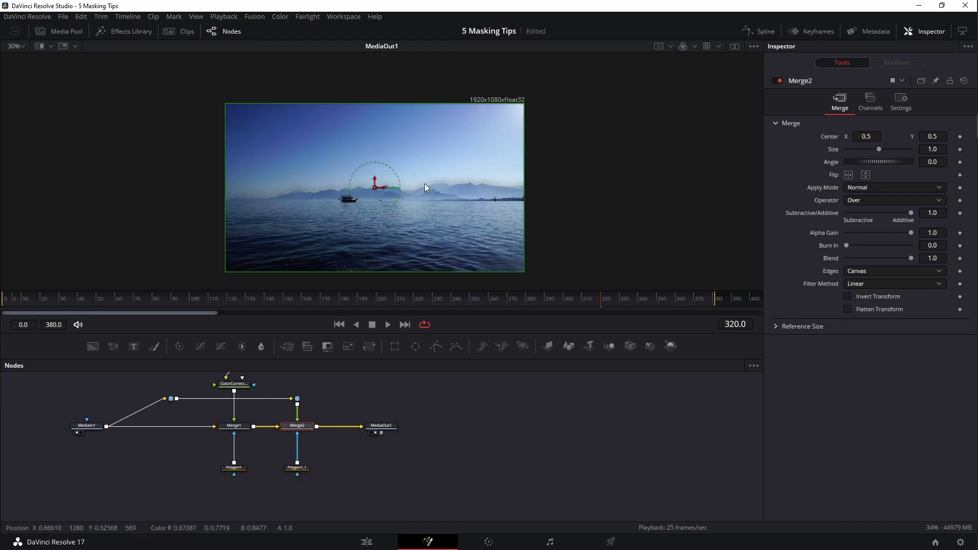
{"action": "left_click", "coordinate": [295, 468]}
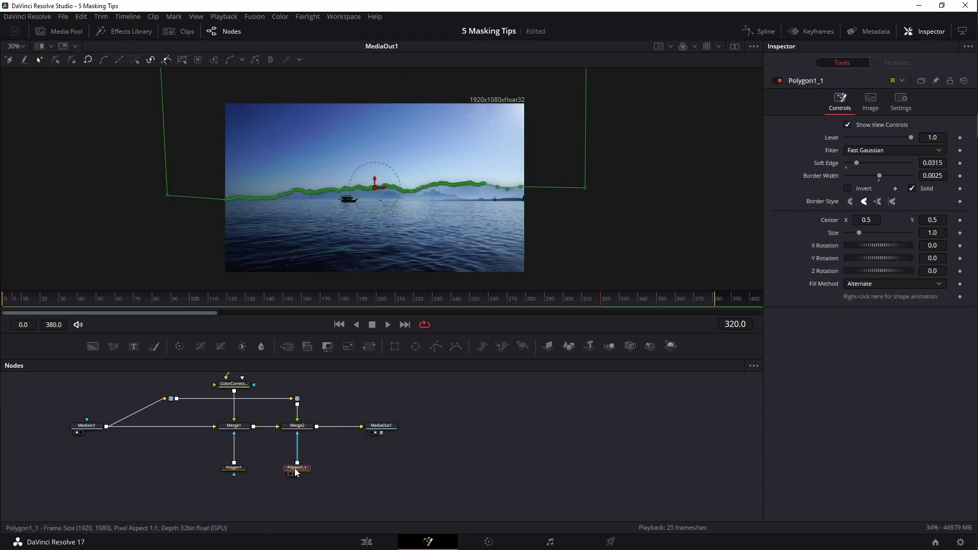
{"action": "left_click", "coordinate": [848, 188]}
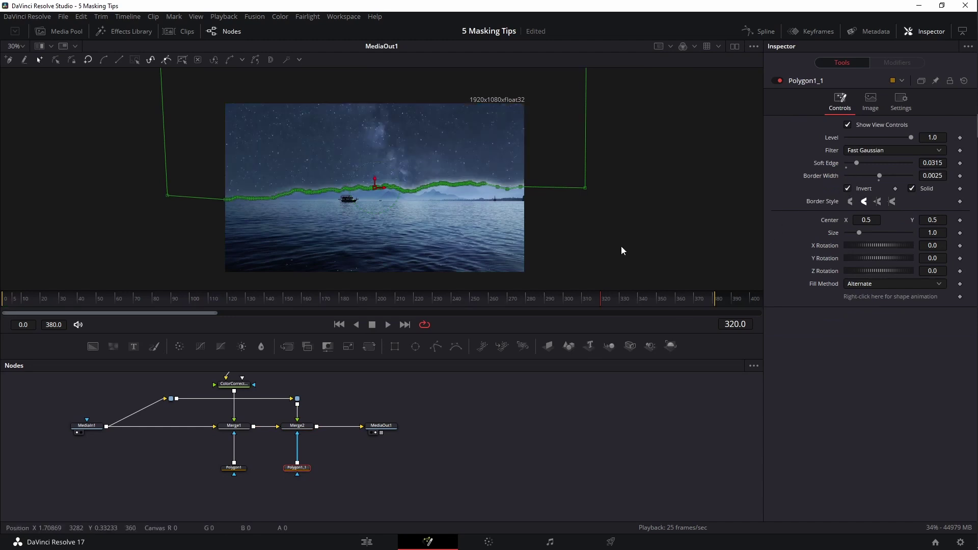
{"action": "left_click", "coordinate": [494, 438]}
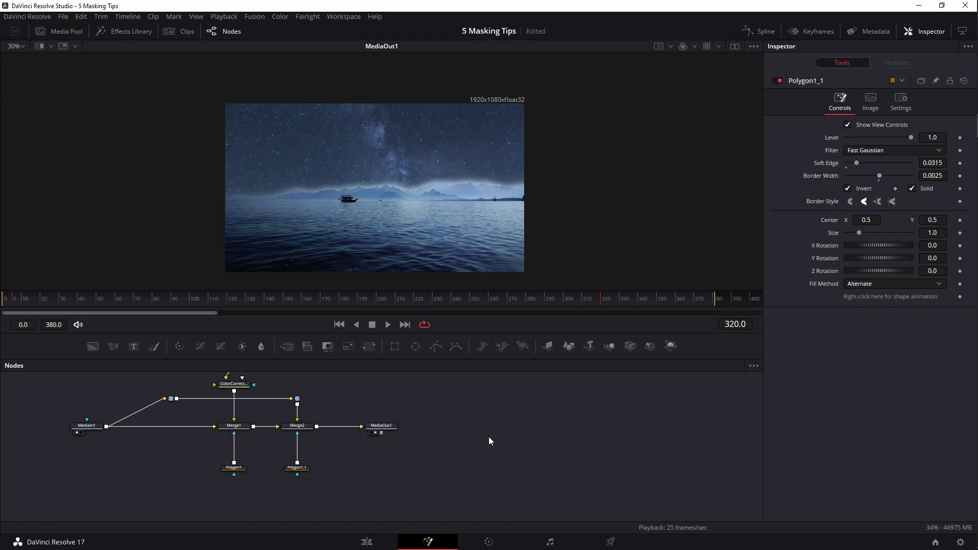
Step: Set Polygon1_1's Soft Edge to about 0.1354 and compare the playback with Merge2 disabled and enabled
{"action": "left_click", "coordinate": [288, 468]}
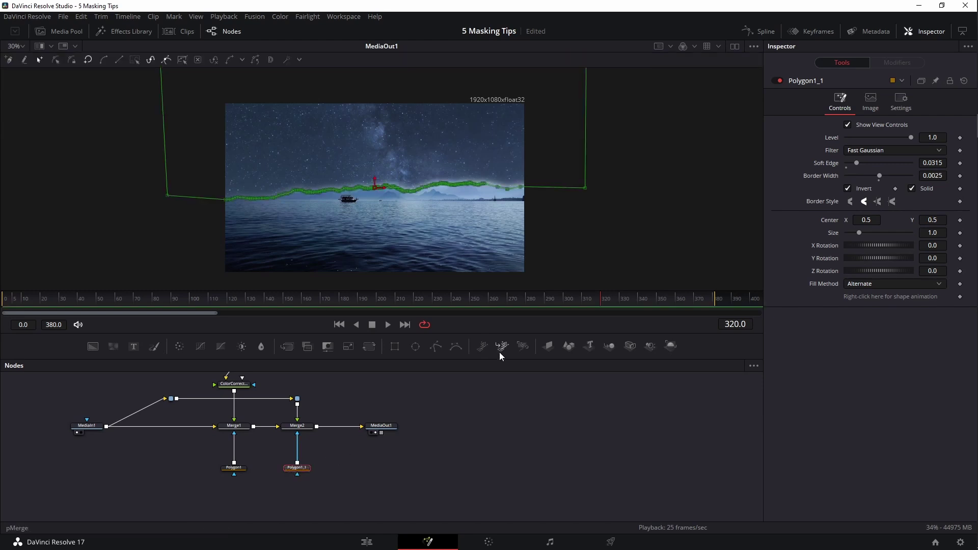
{"action": "left_click_drag", "start_coordinate": [857, 163], "coordinate": [889, 161]}
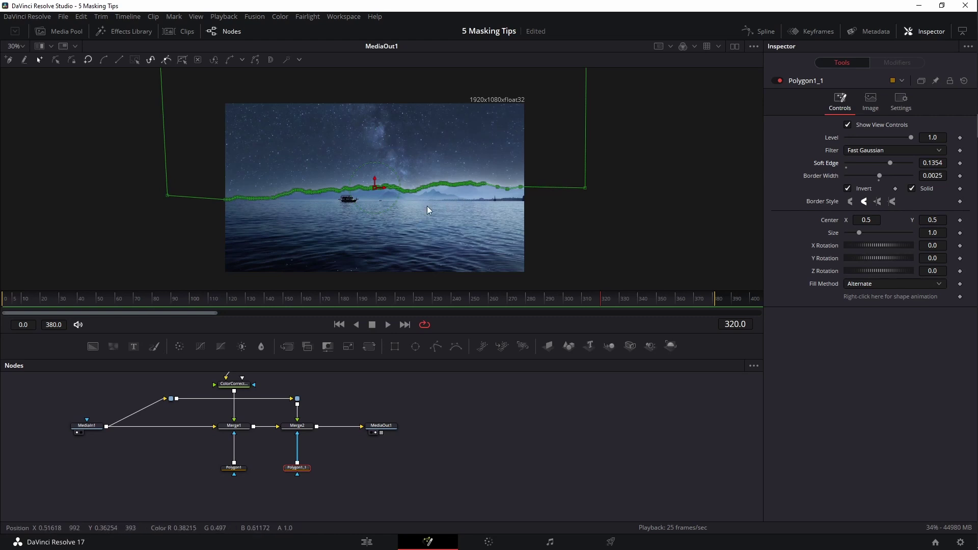
{"action": "left_click", "coordinate": [483, 413]}
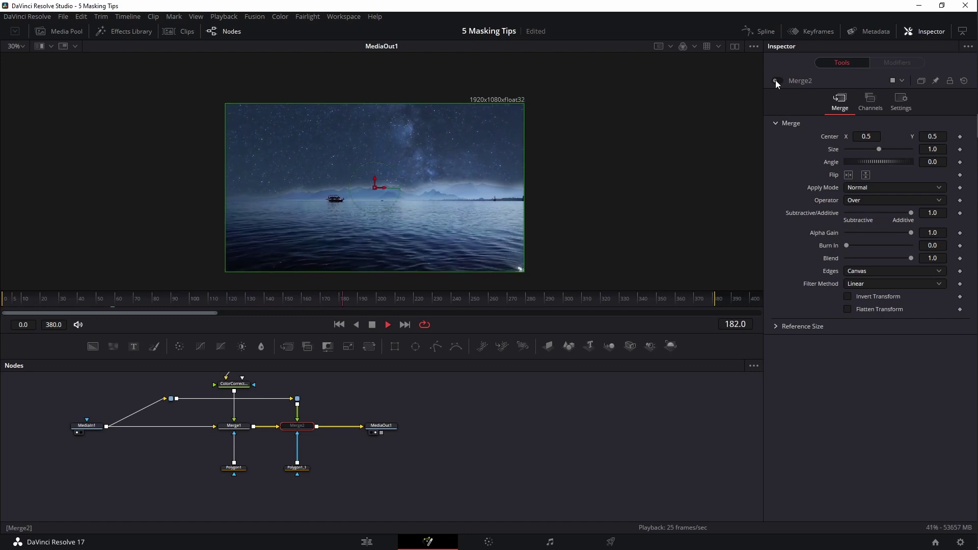
{"action": "left_click", "coordinate": [775, 80]}
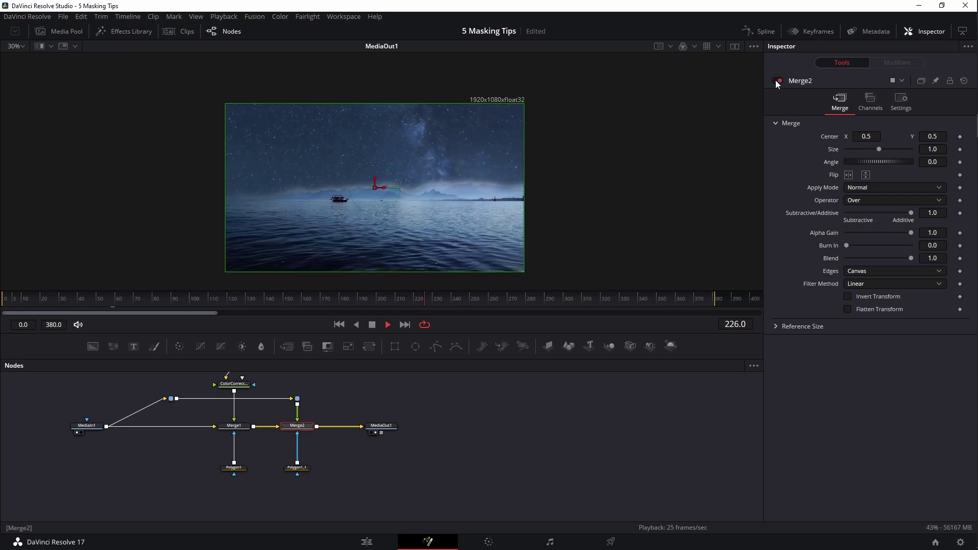
{"action": "key", "text": "space"}
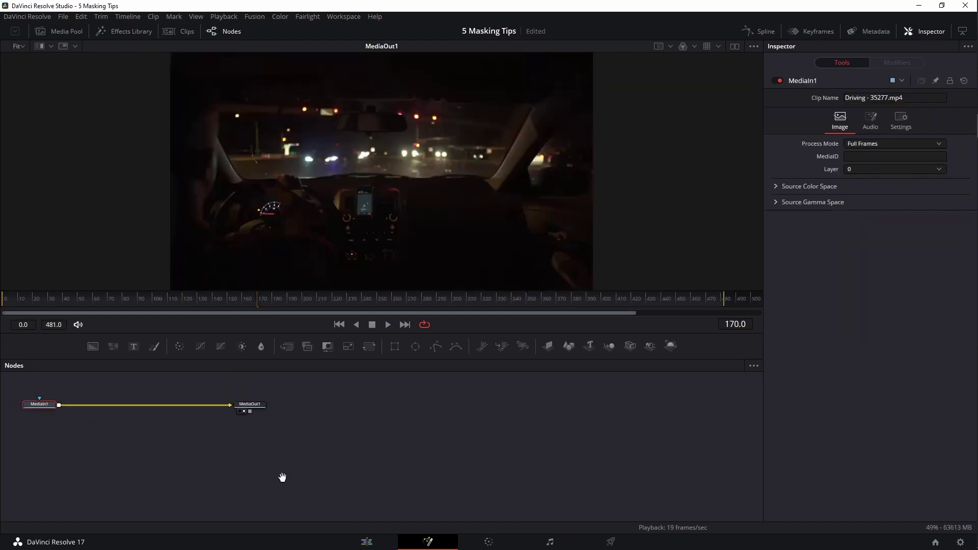
Step: Play the Driving clip in its Fusion composition and scrub back to frame 116
{"action": "left_click_drag", "start_coordinate": [281, 476], "coordinate": [341, 500]}
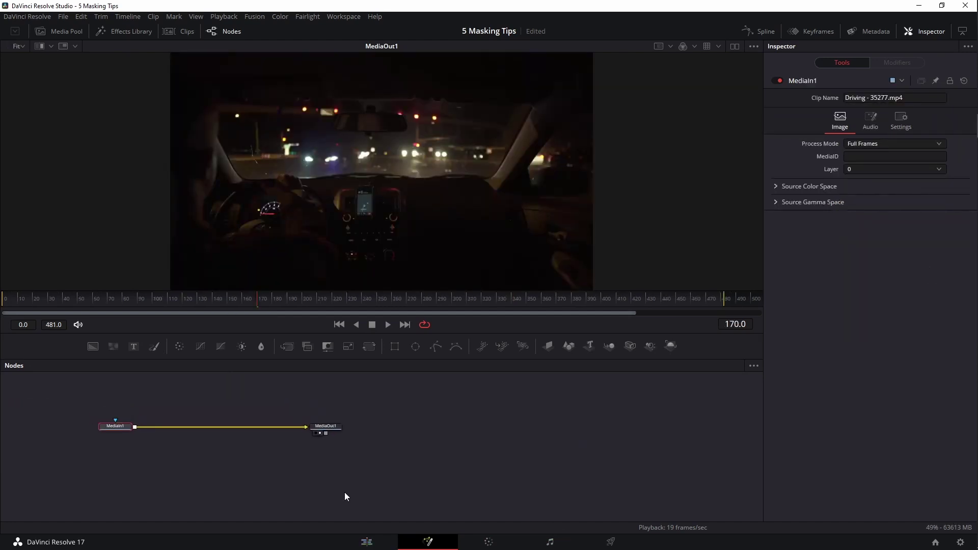
{"action": "key", "text": "space"}
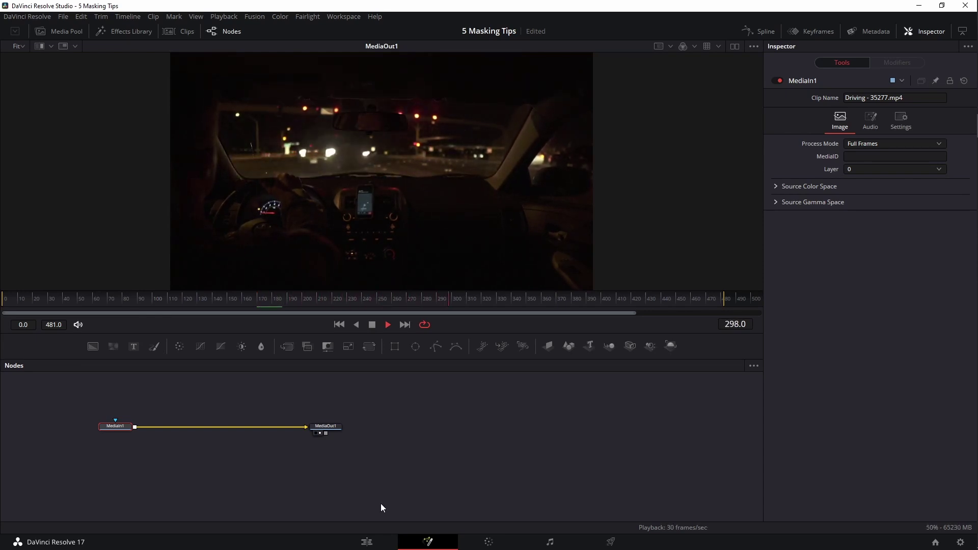
{"action": "key", "text": "space"}
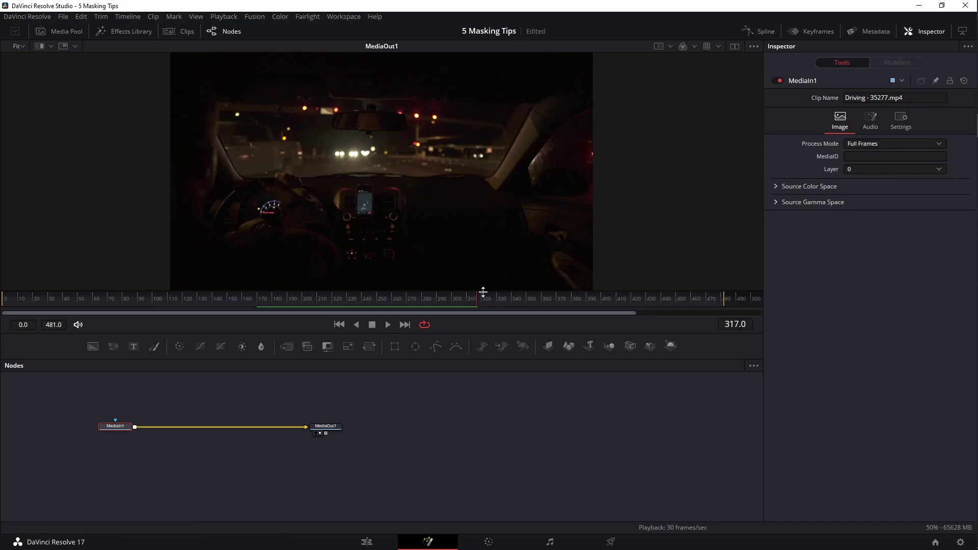
{"action": "left_click_drag", "start_coordinate": [486, 305], "coordinate": [176, 320]}
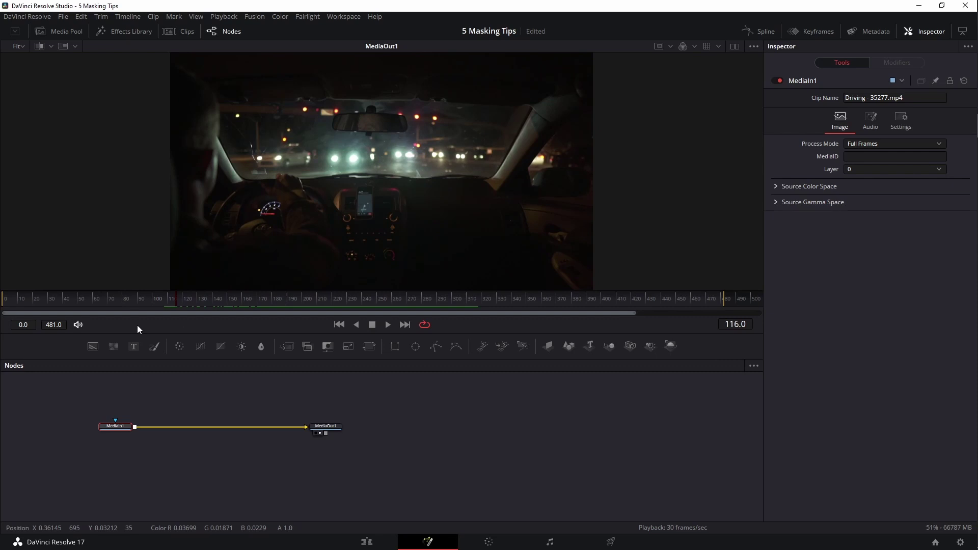
Step: Insert a Color Corrector after MediaIn1 and set Gain to 1.76, Lift to -0.09 and Gamma to 1.32
{"action": "left_click_drag", "start_coordinate": [179, 442], "coordinate": [191, 460]}
{"action": "left_click", "coordinate": [191, 459]}
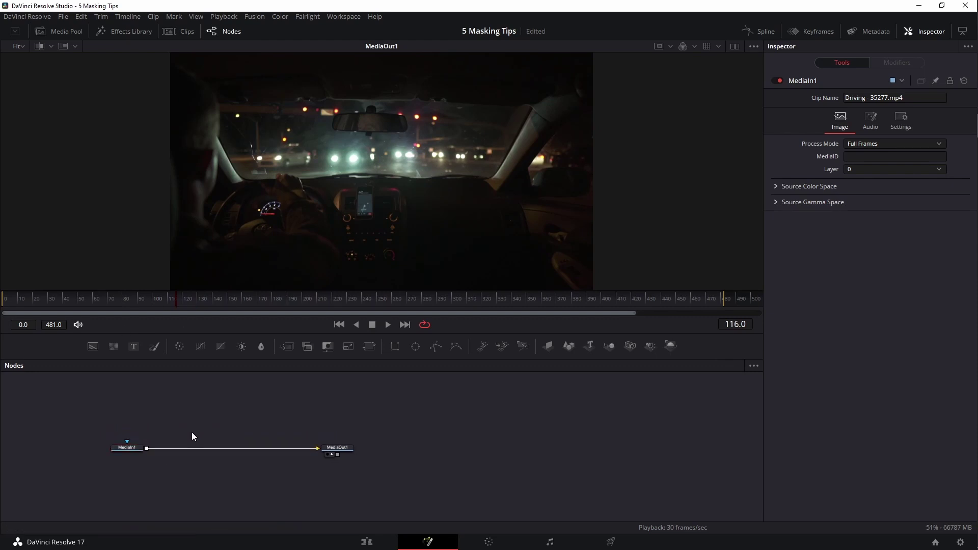
{"action": "left_click", "coordinate": [134, 448]}
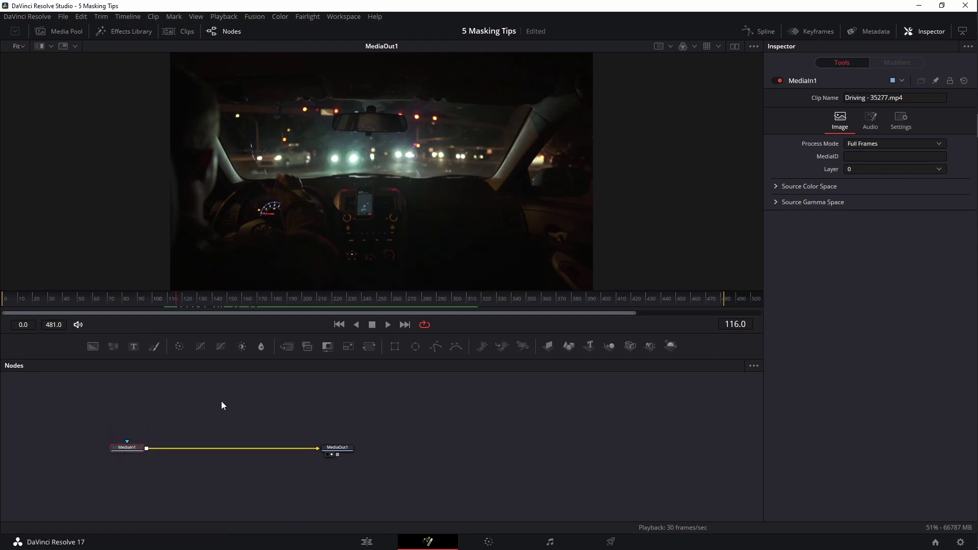
{"action": "key", "text": "shift+space"}
{"action": "type", "text": "colo"}
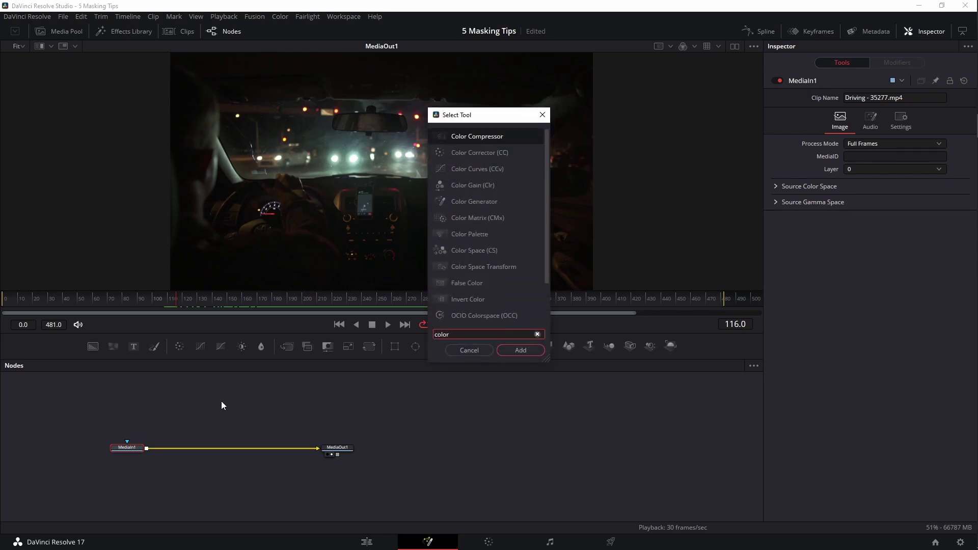
{"action": "type", "text": "r"}
{"action": "left_click", "coordinate": [473, 152]}
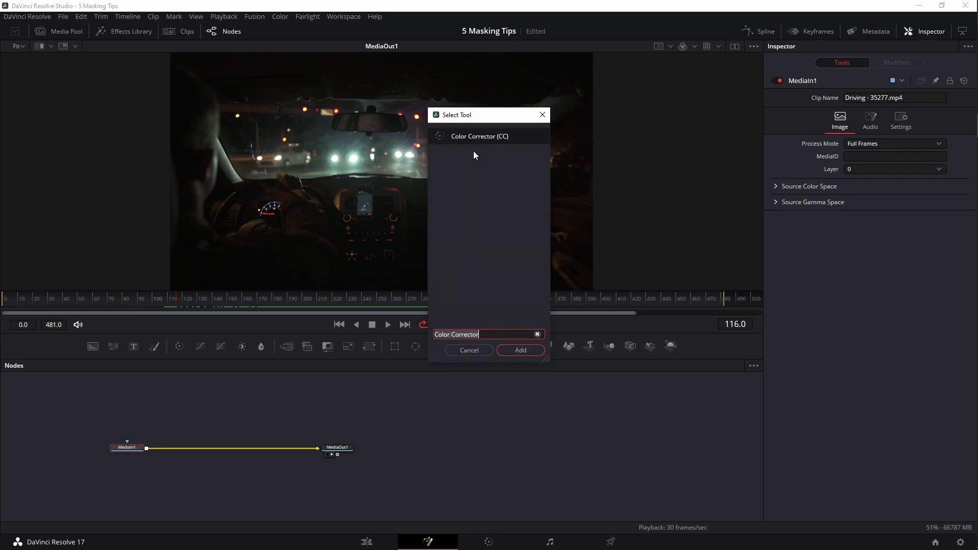
{"action": "left_click", "coordinate": [502, 348]}
{"action": "mouse_move", "coordinate": [881, 346]}
{"action": "left_mouse_down"}
{"action": "mouse_move", "coordinate": [875, 361]}
{"action": "mouse_move", "coordinate": [885, 349]}
{"action": "left_mouse_up"}
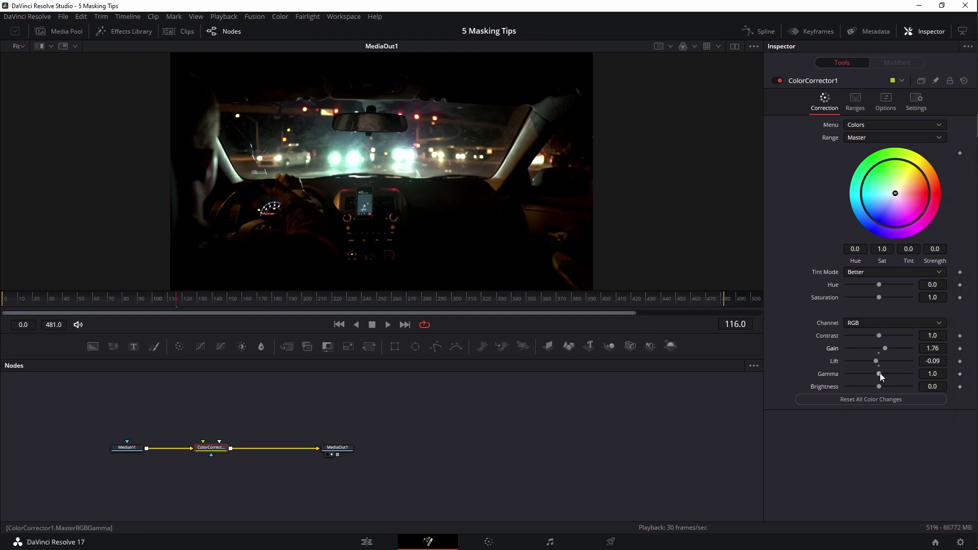
{"action": "left_click_drag", "start_coordinate": [880, 375], "coordinate": [884, 373]}
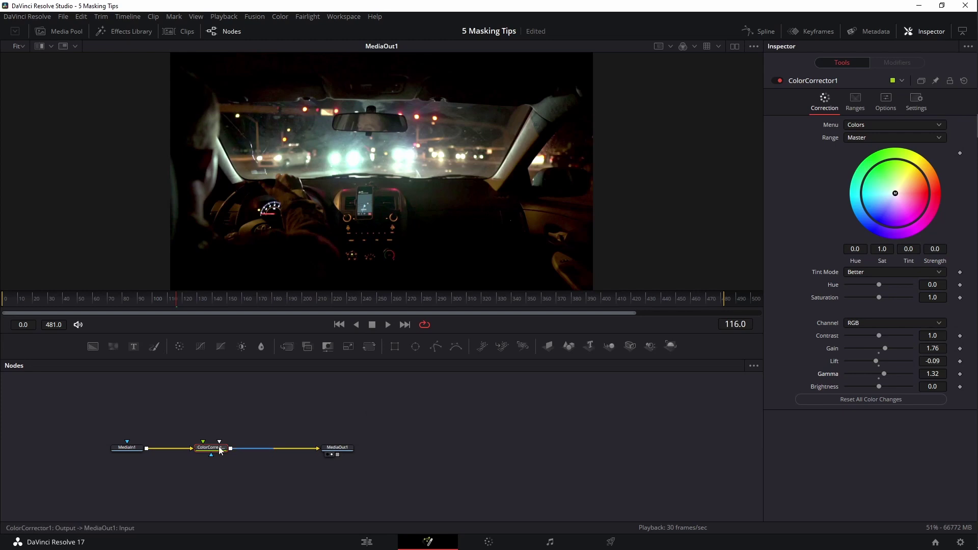
Step: Draw a closed polygon mask around the windshield for ColorCorrector1 and place the mask node above the corrector
{"action": "left_click", "coordinate": [436, 347]}
{"action": "left_click", "coordinate": [247, 176]}
{"action": "left_click", "coordinate": [223, 154]}
{"action": "left_click", "coordinate": [216, 134]}
{"action": "left_click", "coordinate": [225, 103]}
{"action": "left_click", "coordinate": [329, 100]}
{"action": "left_click", "coordinate": [406, 99]}
{"action": "left_click", "coordinate": [491, 105]}
{"action": "left_click", "coordinate": [526, 107]}
{"action": "left_click", "coordinate": [530, 116]}
{"action": "left_click", "coordinate": [519, 137]}
{"action": "left_click", "coordinate": [502, 169]}
{"action": "left_click", "coordinate": [489, 179]}
{"action": "left_click", "coordinate": [452, 181]}
{"action": "left_click", "coordinate": [410, 180]}
{"action": "left_click", "coordinate": [297, 181]}
{"action": "left_click", "coordinate": [246, 176]}
{"action": "left_click", "coordinate": [313, 414]}
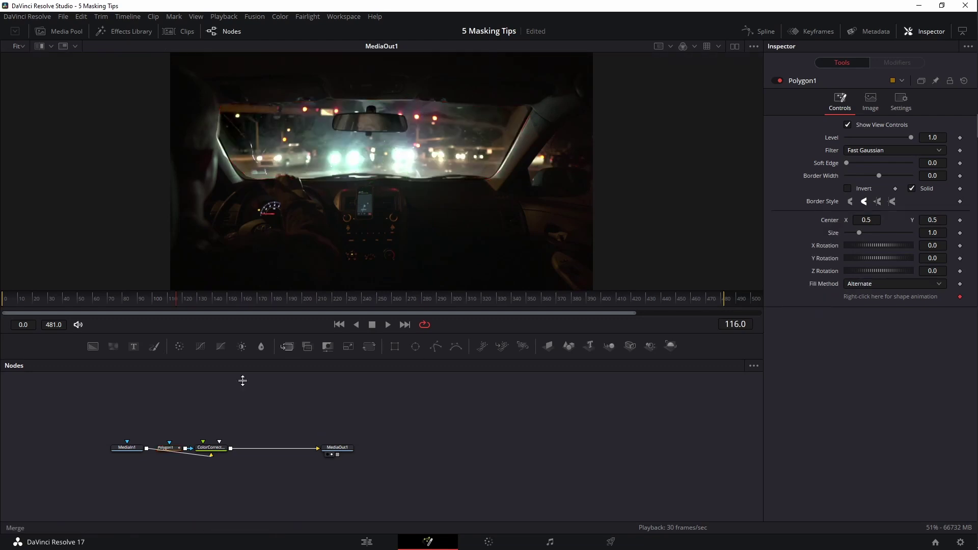
{"action": "left_click_drag", "start_coordinate": [165, 448], "coordinate": [211, 393]}
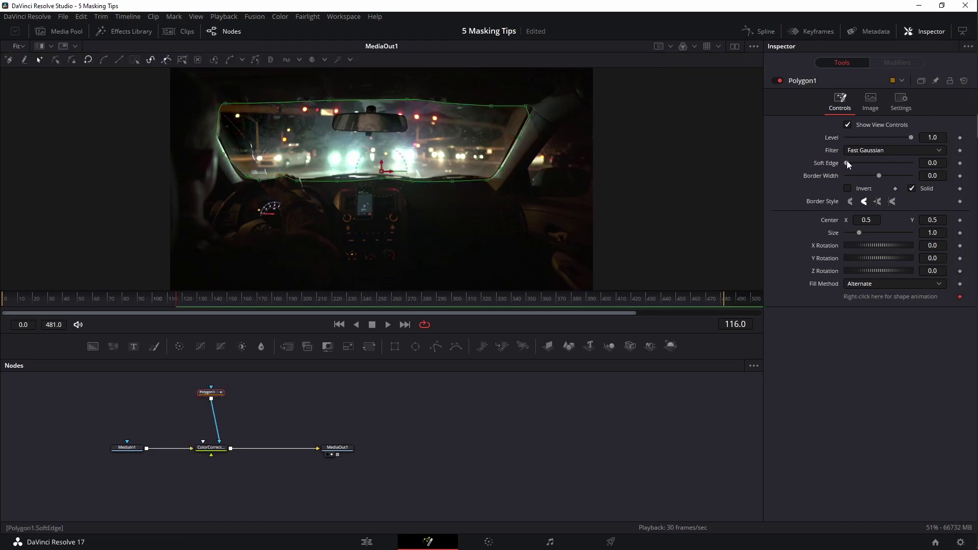
Step: Set Polygon1's Soft Edge to about 0.00283 and invert the mask so the correction affects the car interior
{"action": "left_click_drag", "start_coordinate": [846, 161], "coordinate": [851, 163]}
{"action": "left_click", "coordinate": [483, 439]}
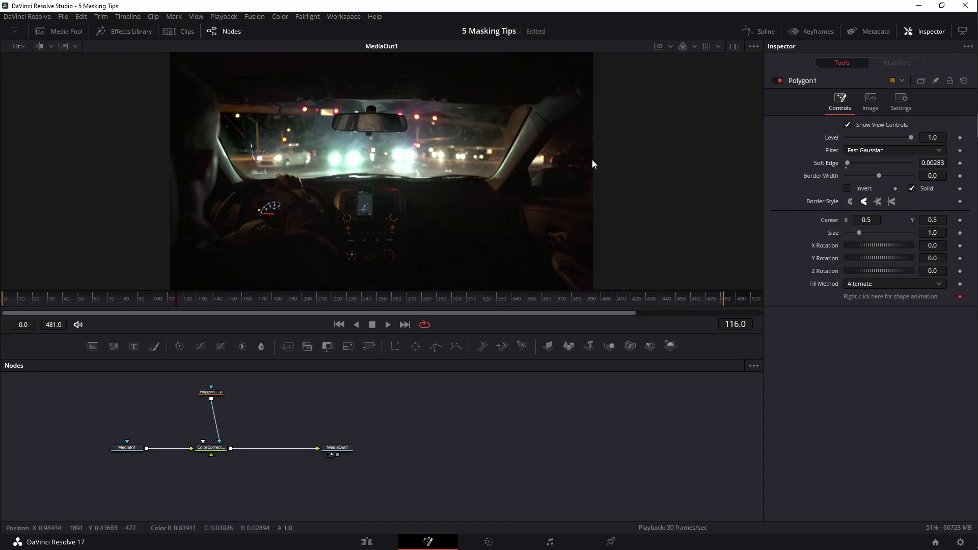
{"action": "left_click", "coordinate": [848, 188]}
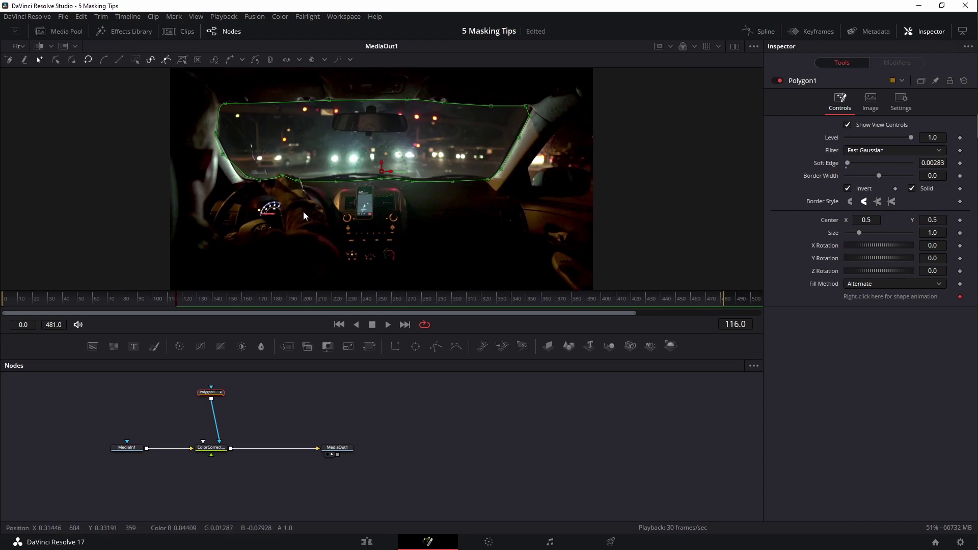
{"action": "left_click", "coordinate": [317, 417]}
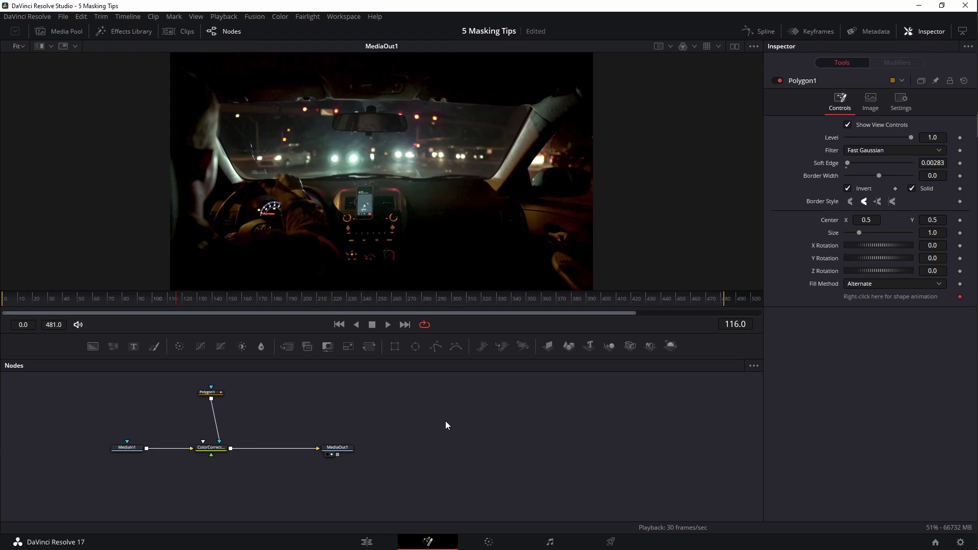
Step: Play the masked Driving clip, rewind to frame 0 and switch to the Edit page
{"action": "key", "text": "space"}
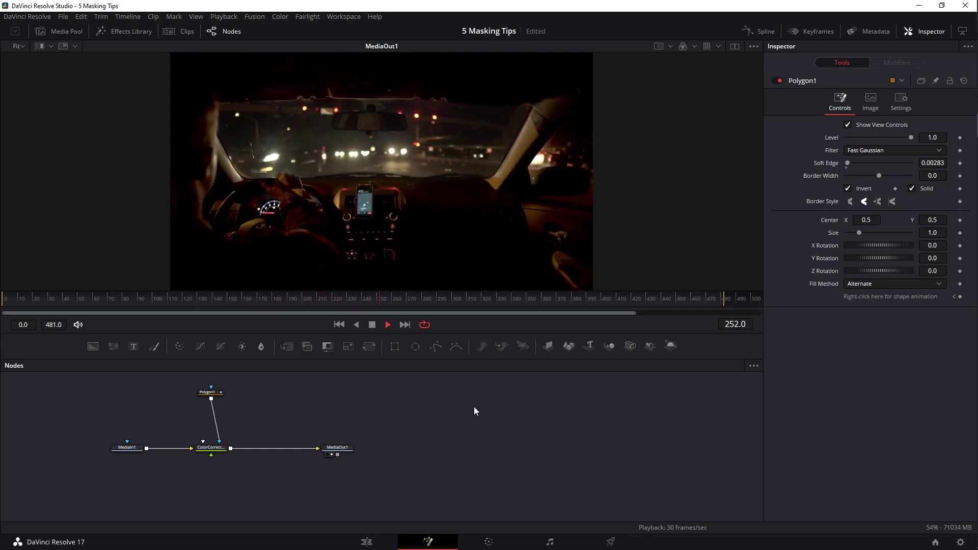
{"action": "key", "text": "space"}
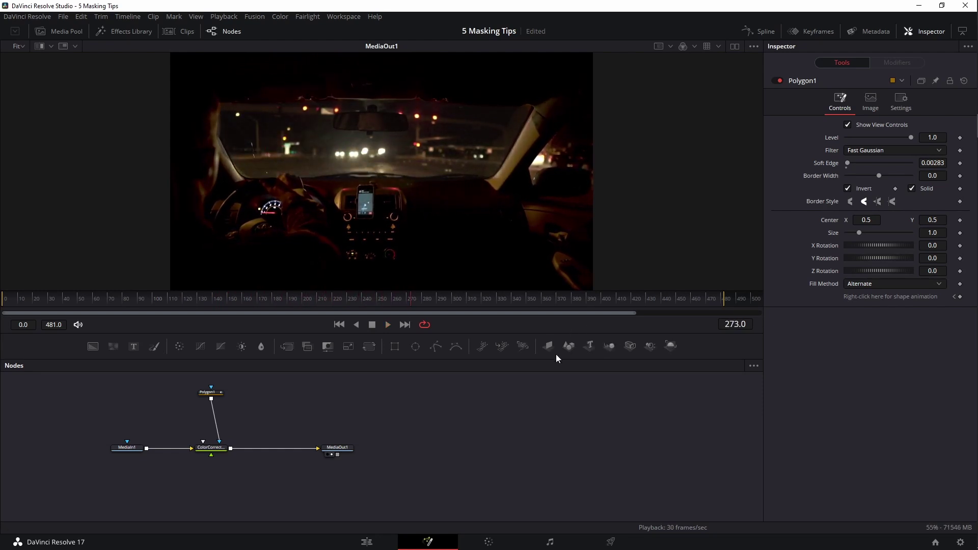
{"action": "left_click_drag", "start_coordinate": [414, 305], "coordinate": [7, 313]}
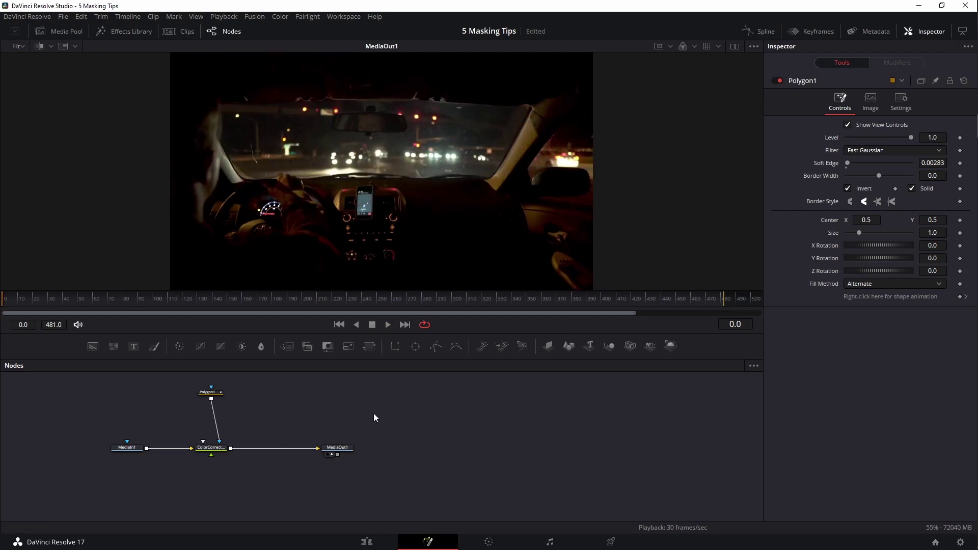
{"action": "key", "text": "shift+4"}
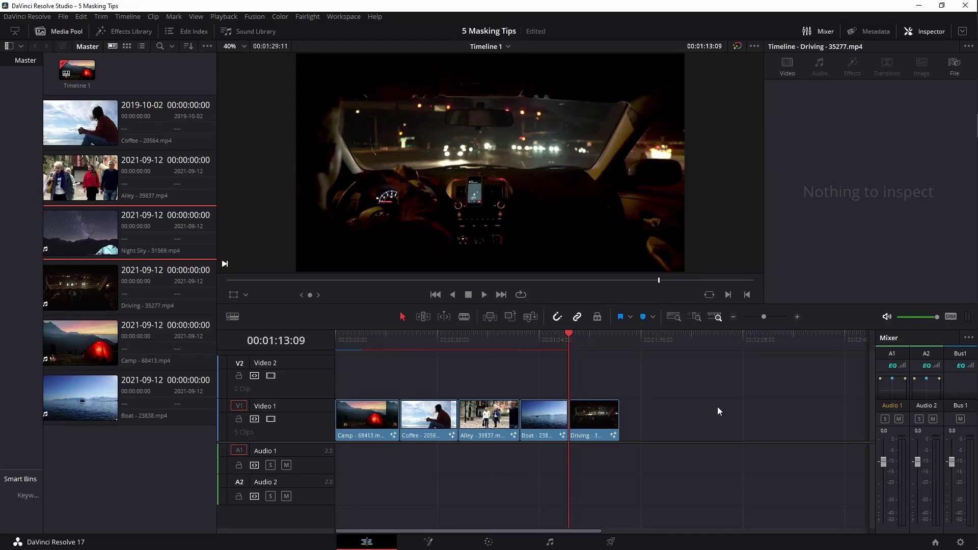